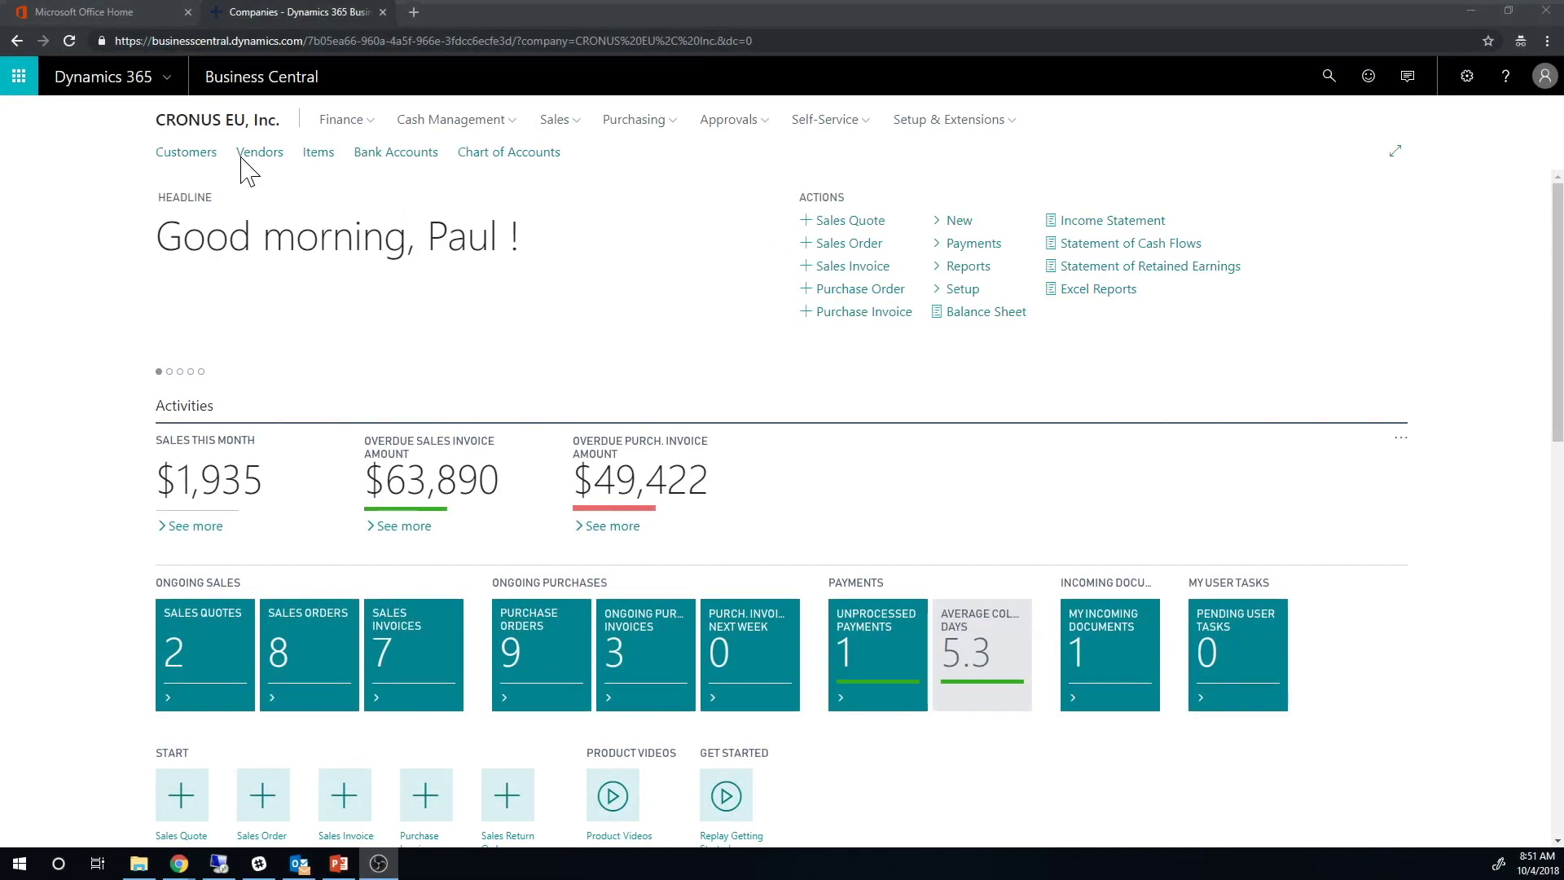
Step: Check the available companies in My Settings' Company list, then cancel without switching
click(1467, 82)
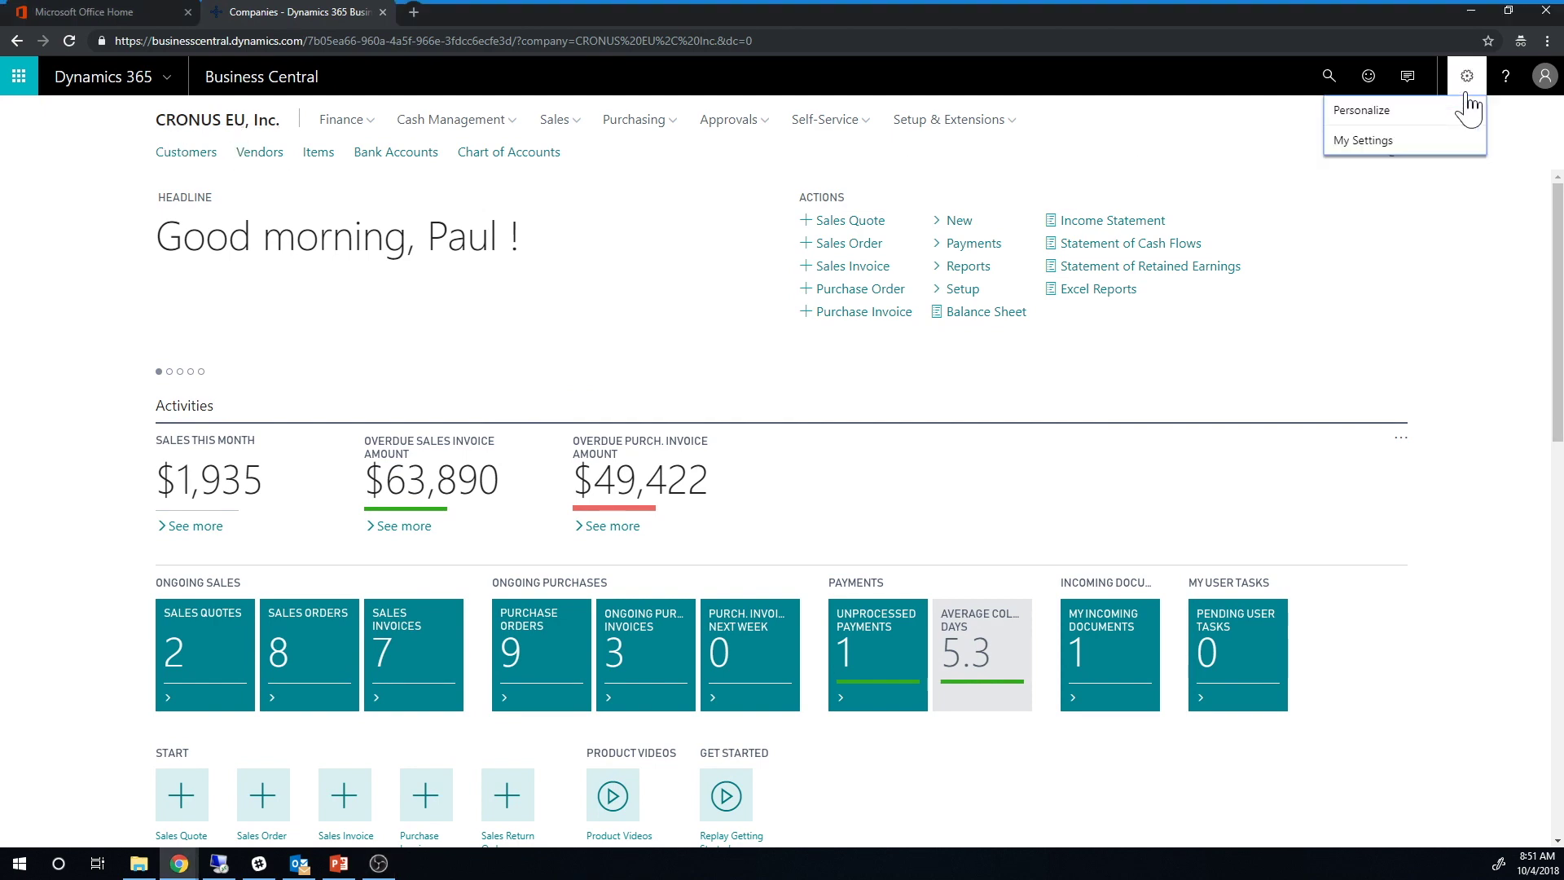
click(1466, 140)
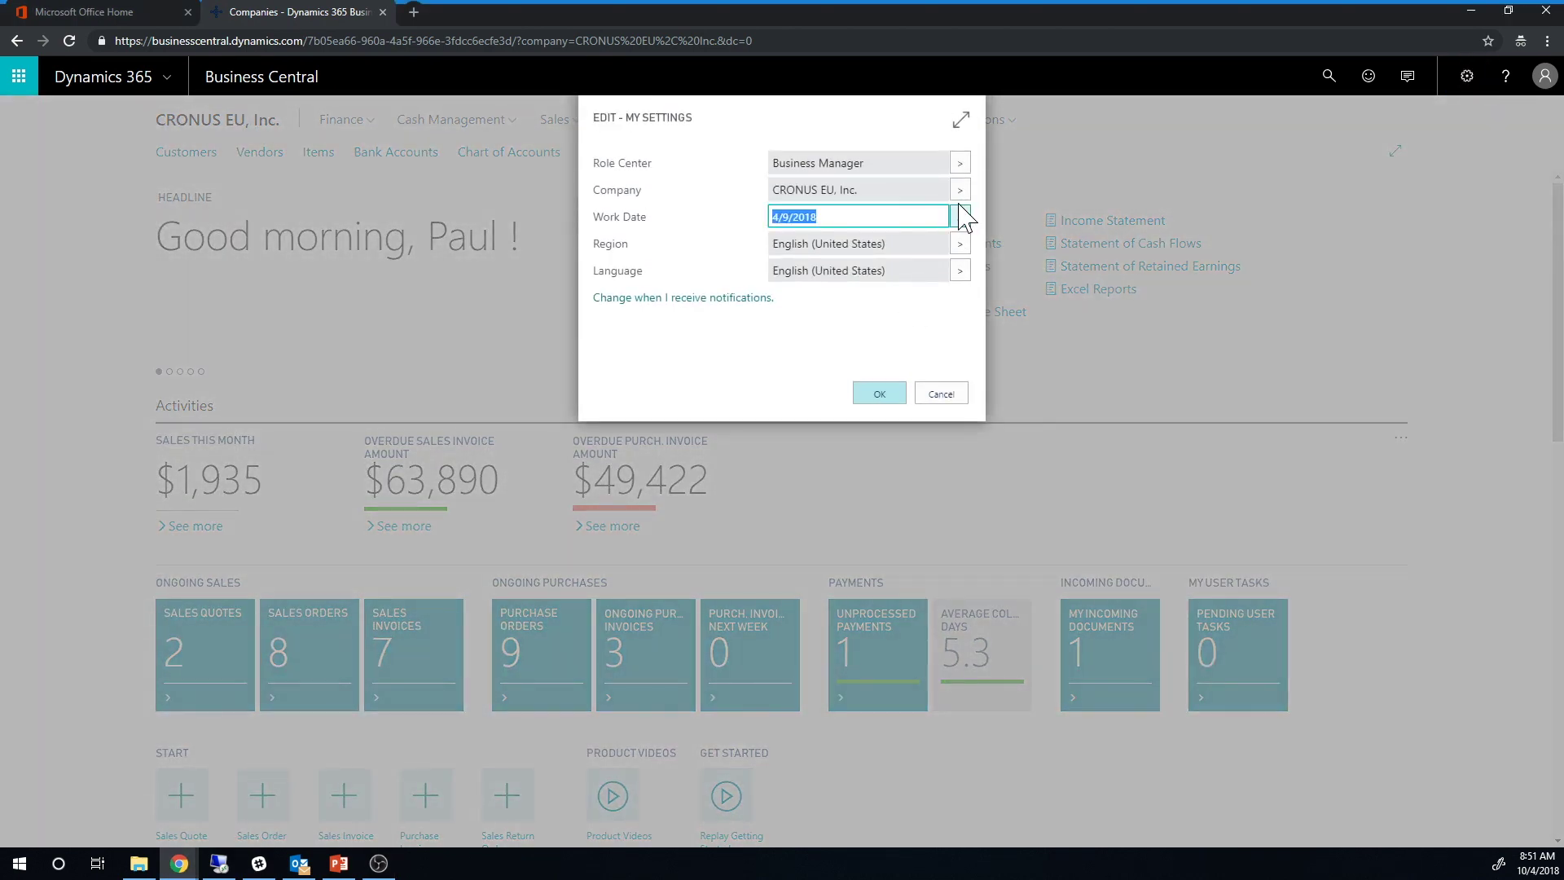
click(961, 201)
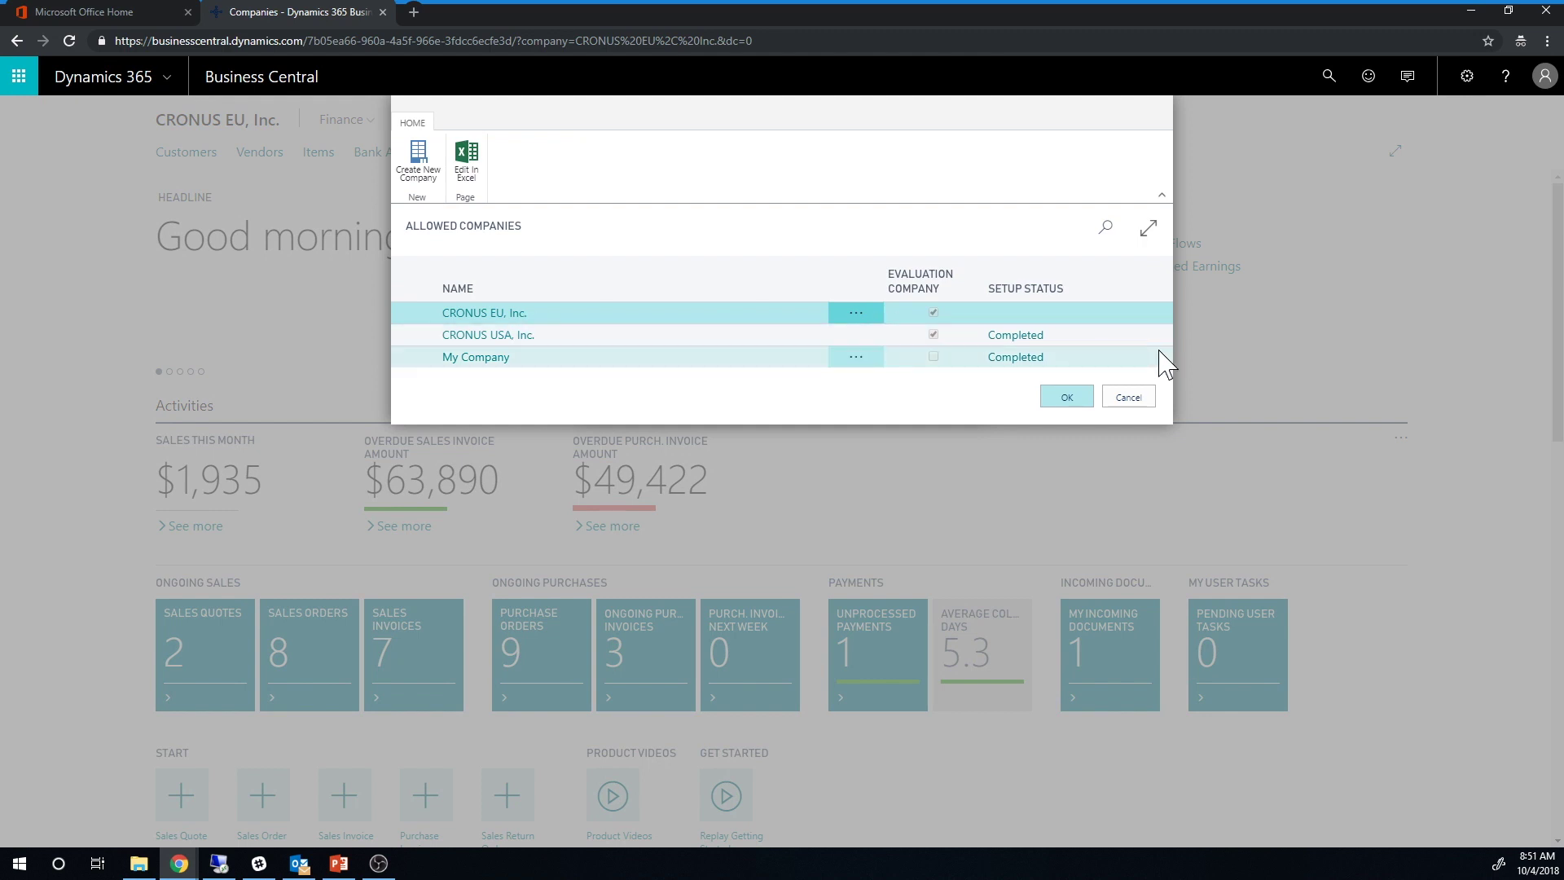
click(1145, 398)
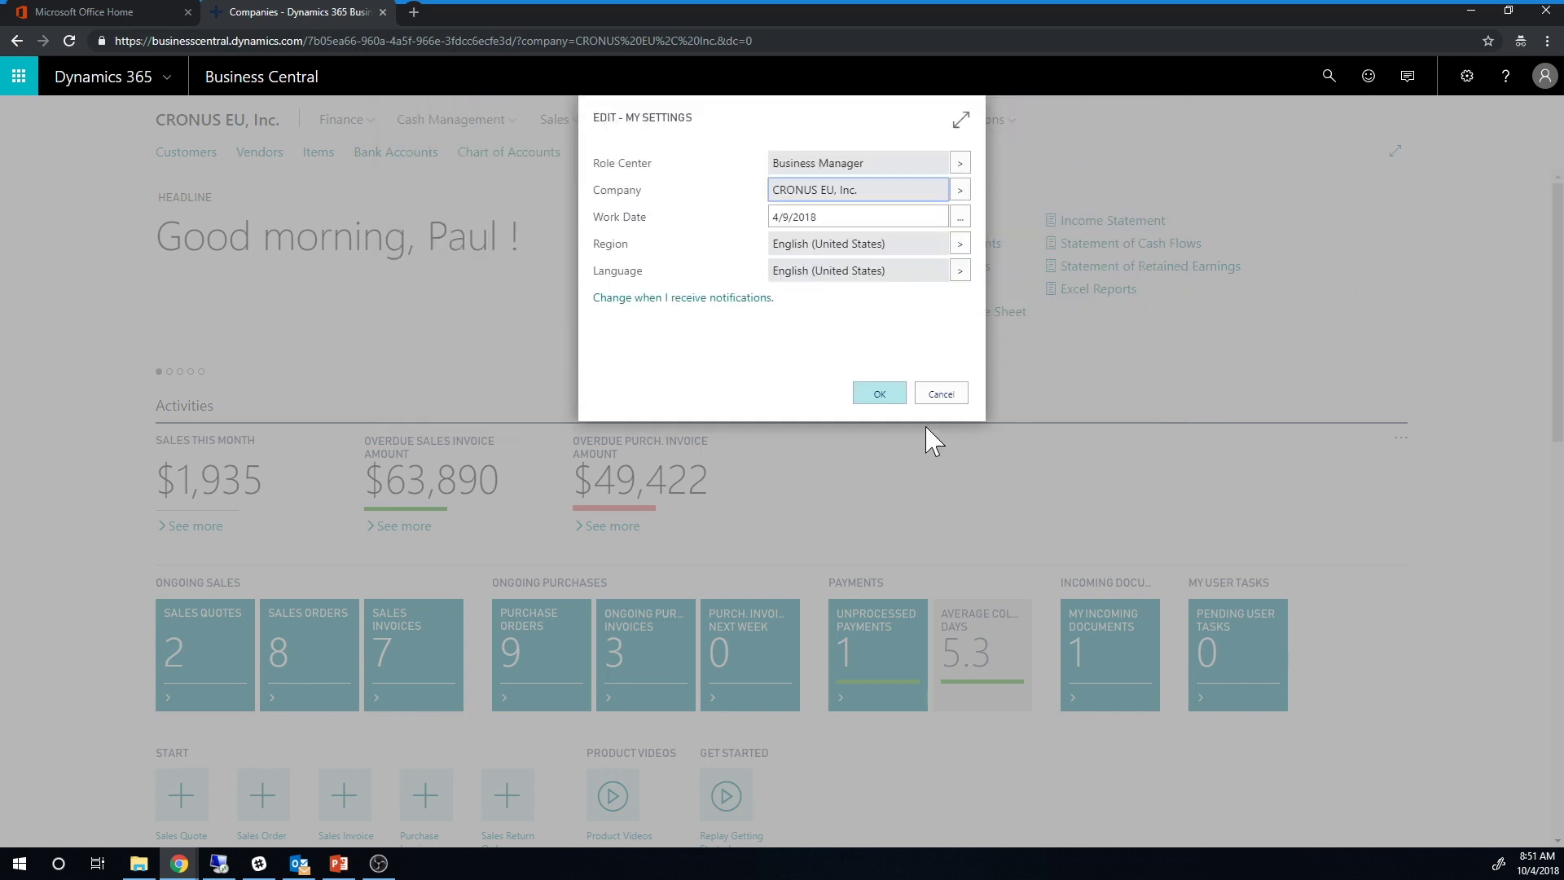
click(935, 396)
click(1328, 76)
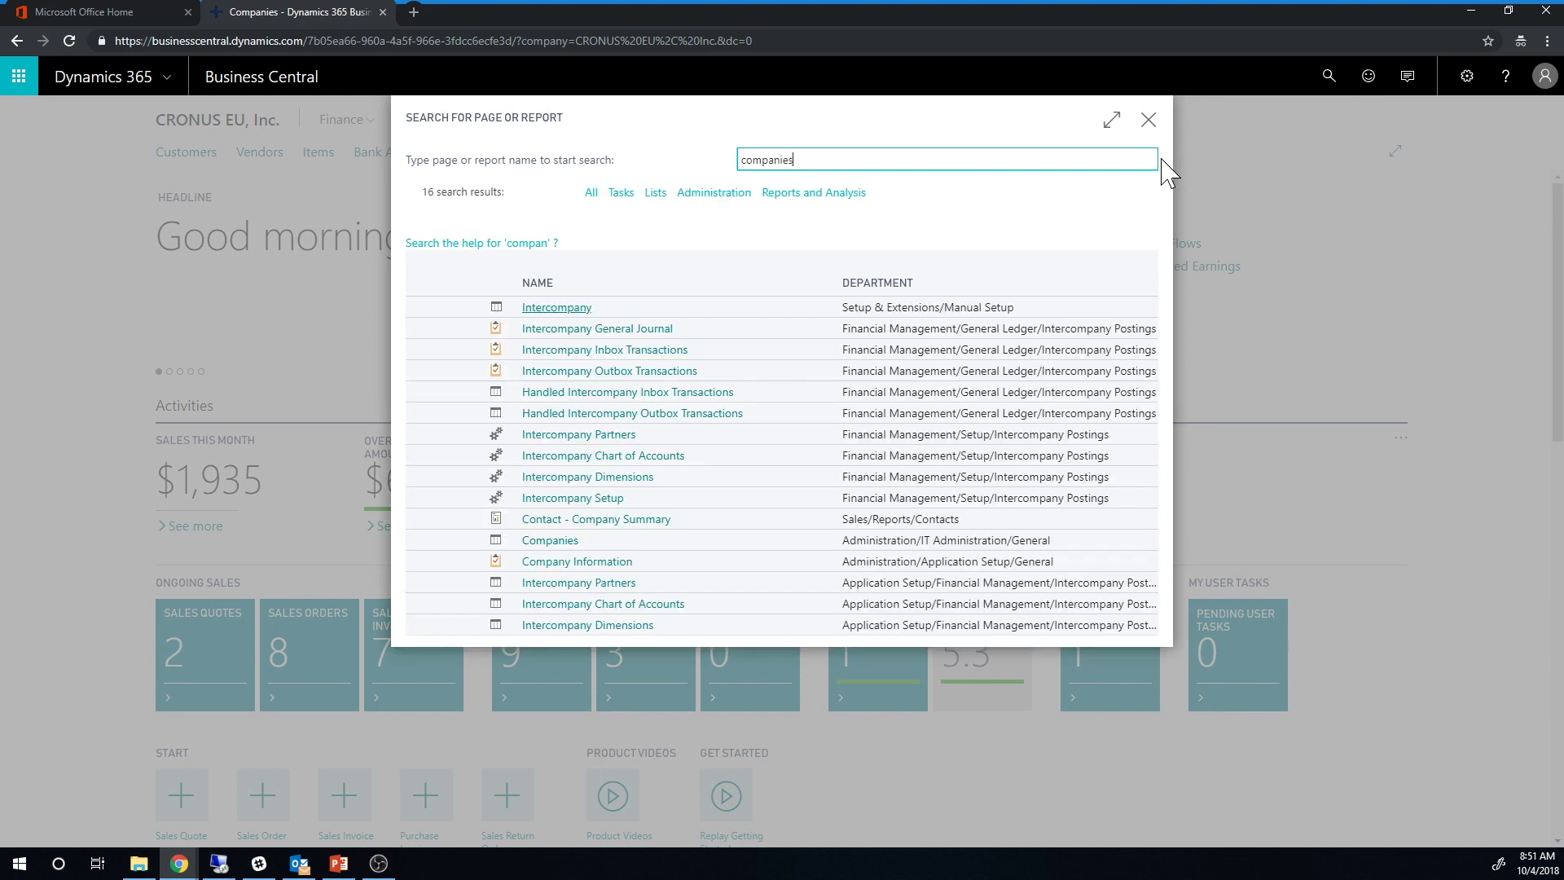
Step: Open the Companies page via search, try copying CRONUS USA, Inc., then cancel and close
text(companies)
click(554, 311)
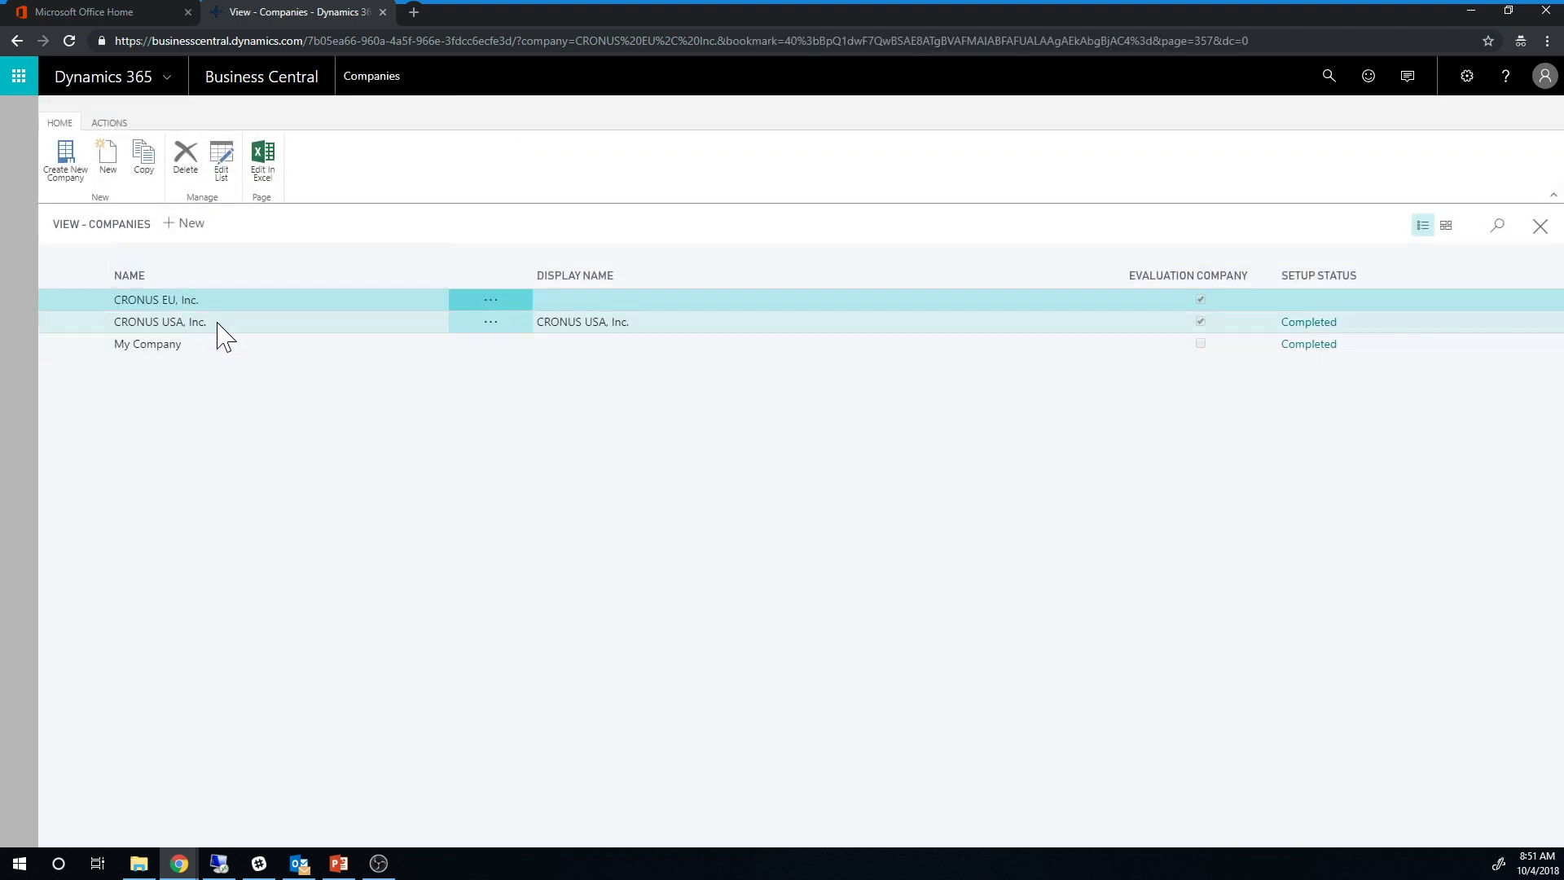
click(218, 324)
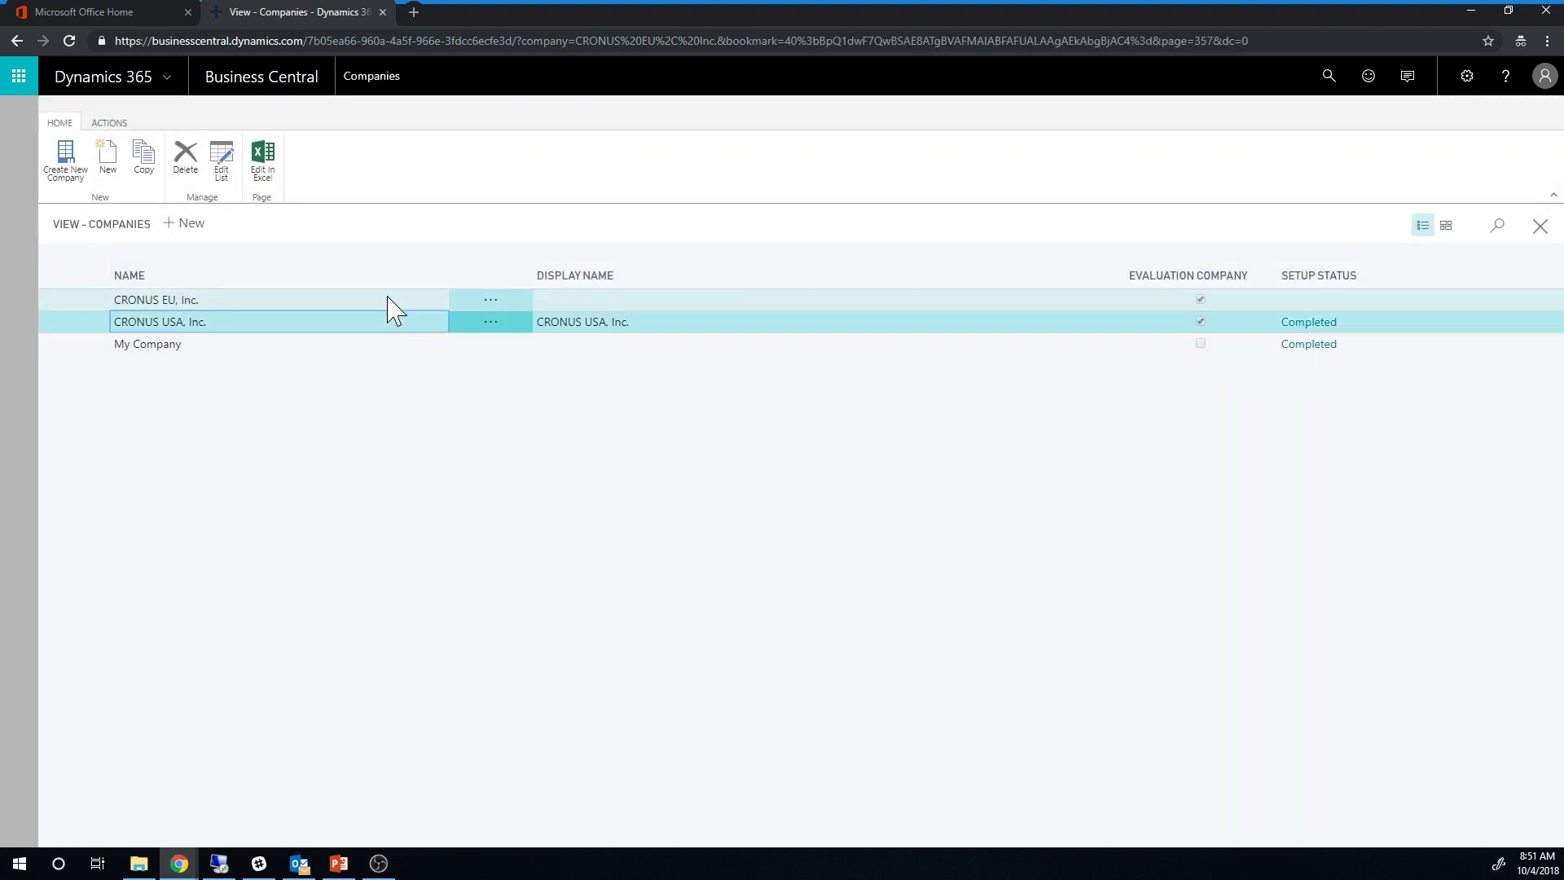
click(144, 155)
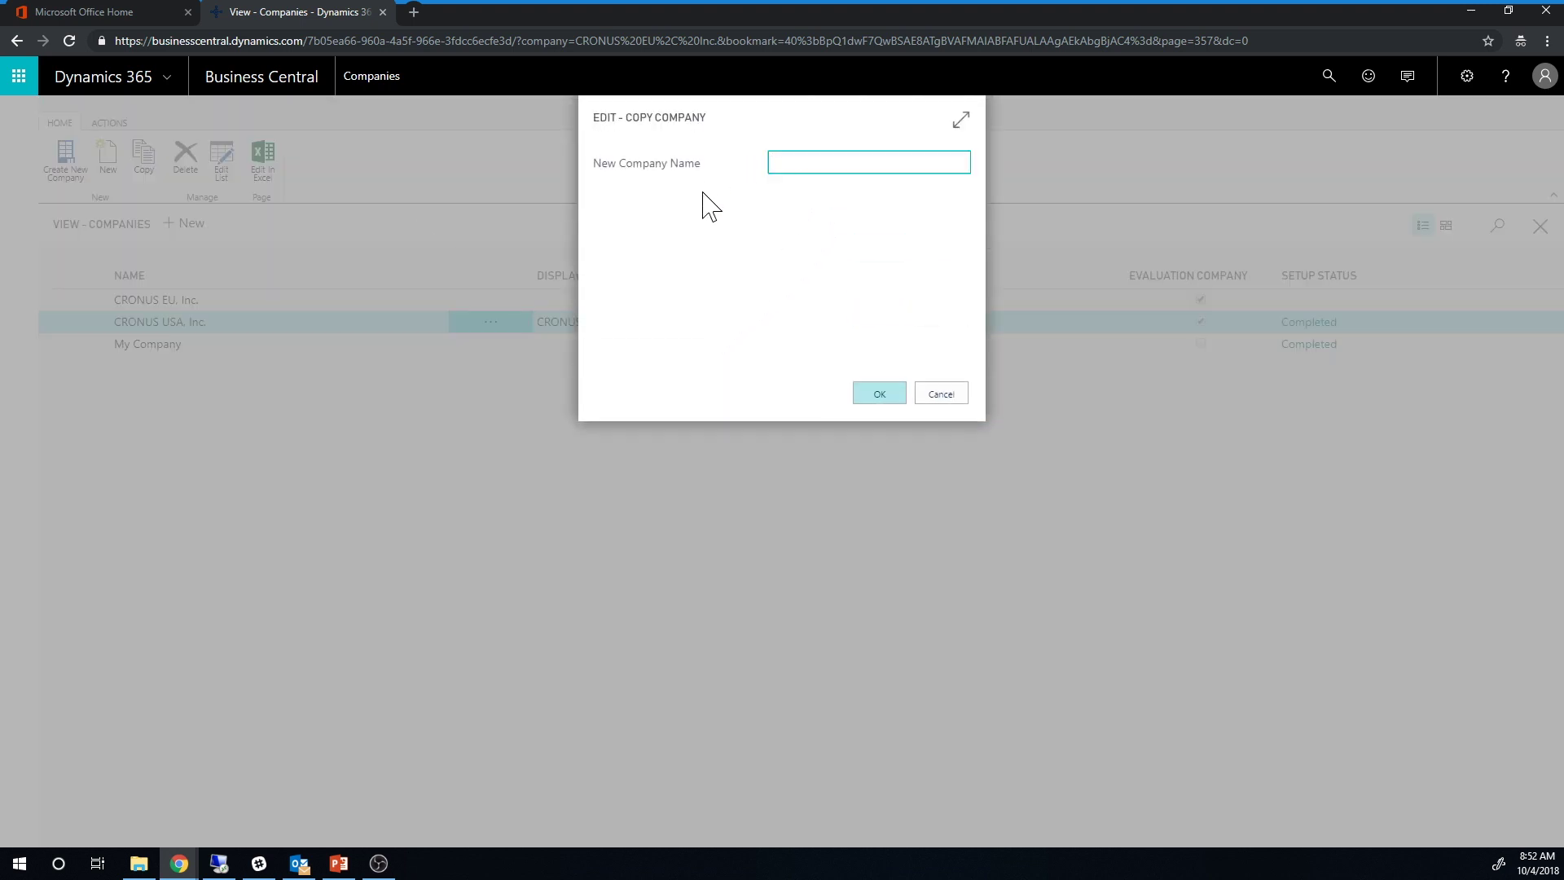
click(939, 394)
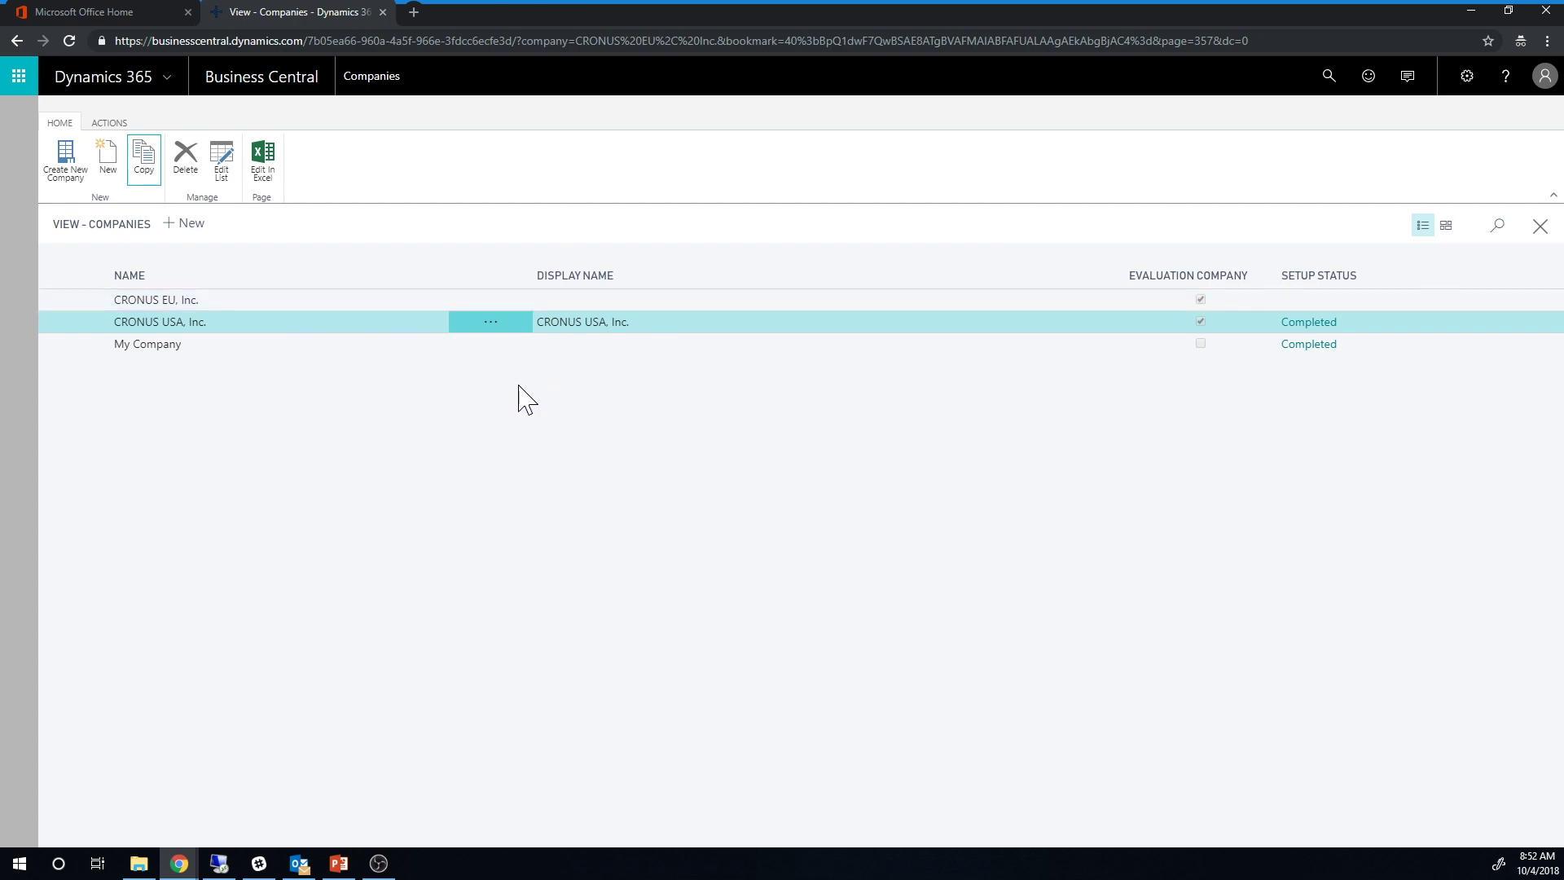
click(1540, 227)
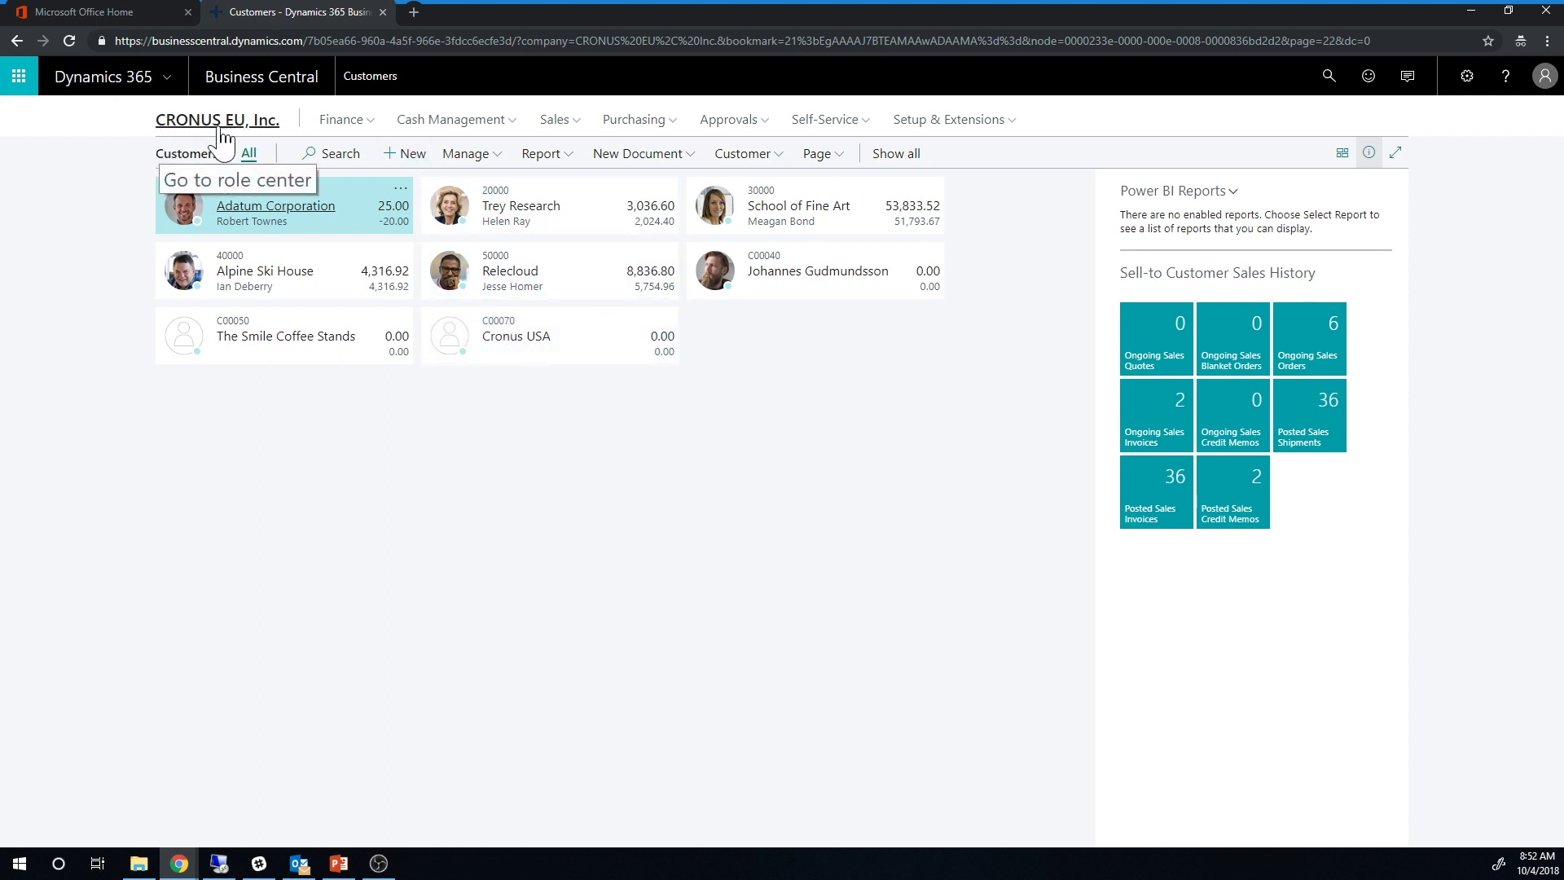
Step: Open the Cronus USA customer card and accept setting up intercompany from its IC Partner Code field
click(544, 340)
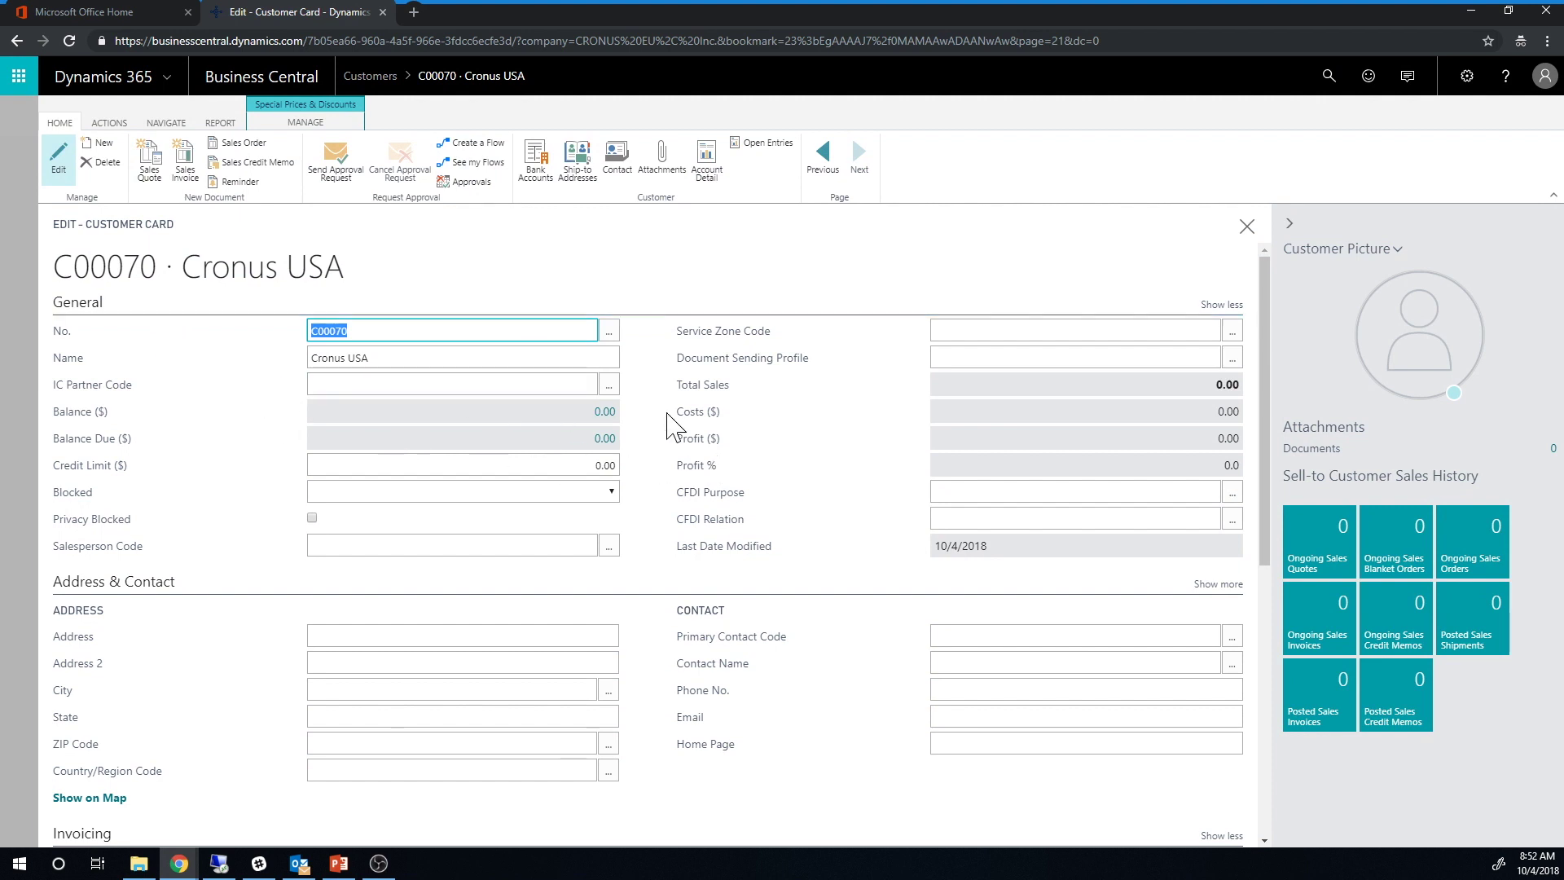
click(593, 386)
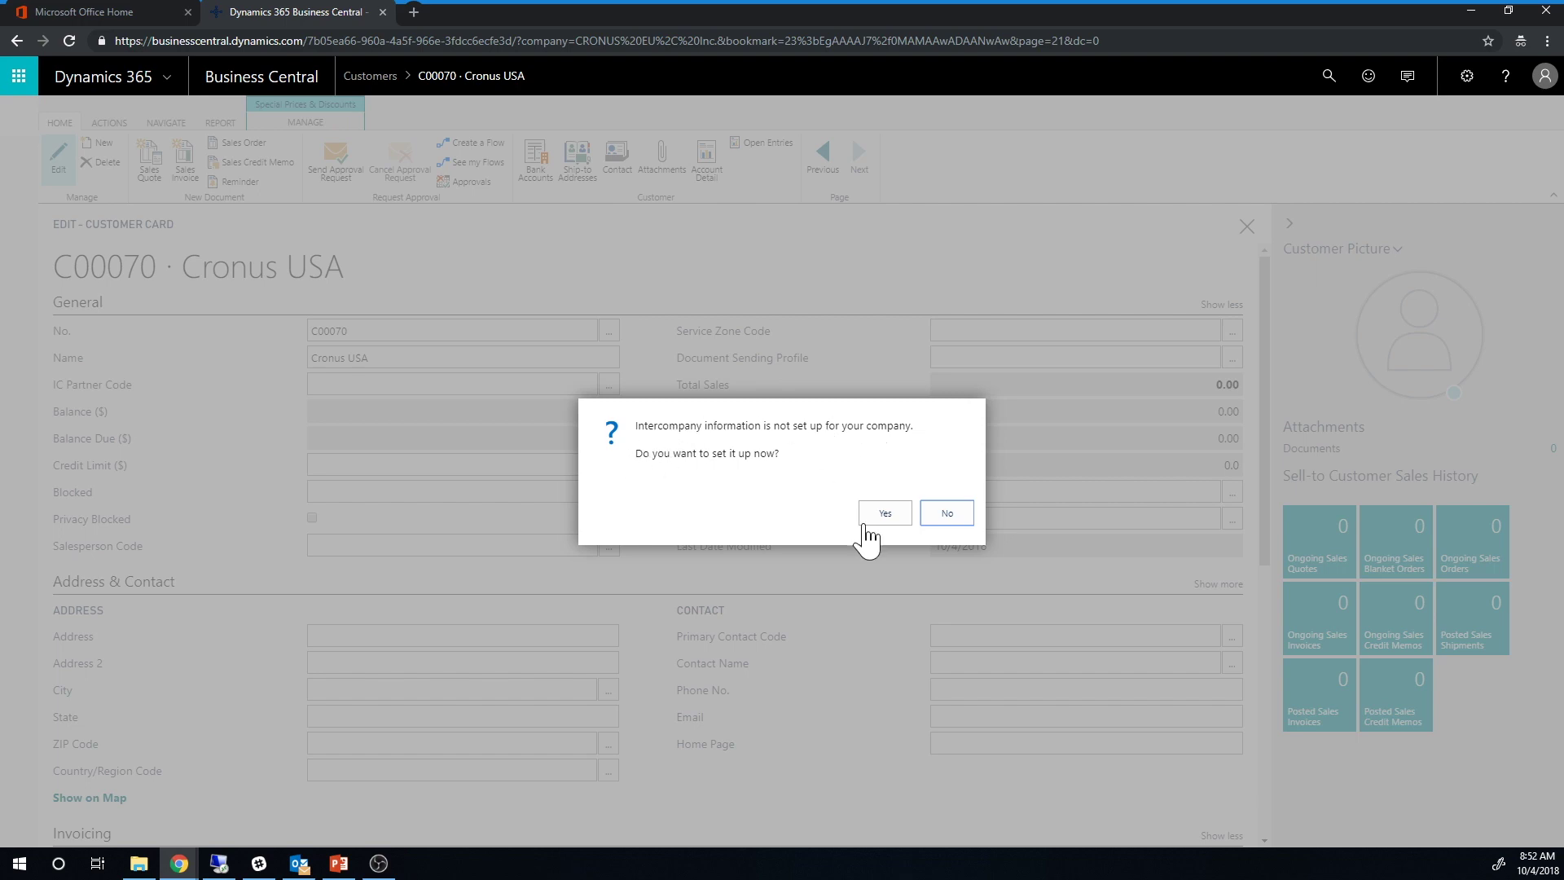
click(878, 517)
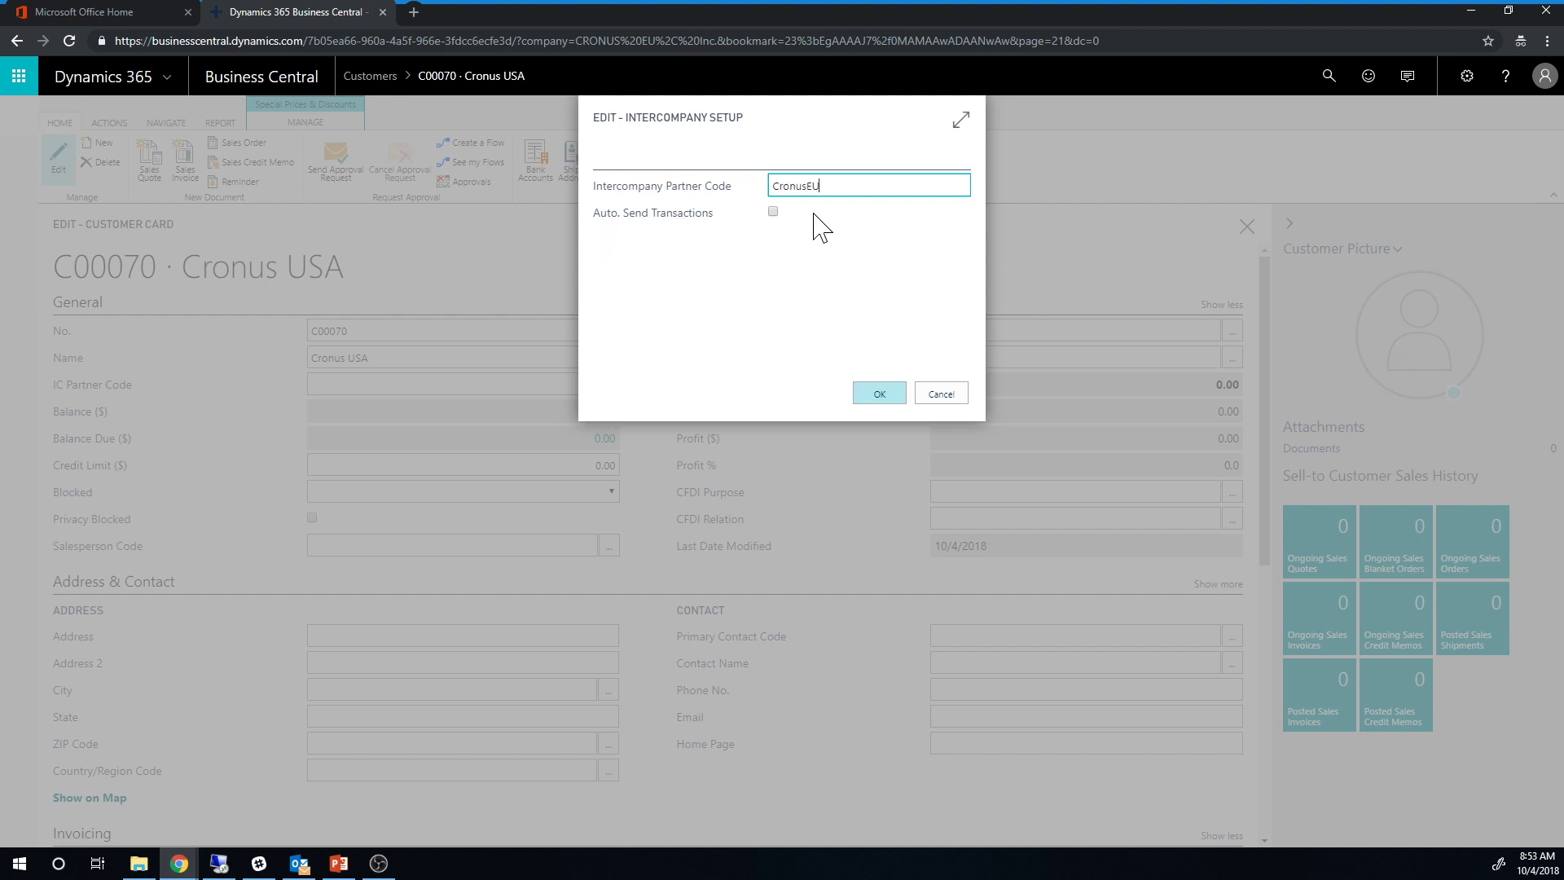
Step: Save intercompany partner code CRONUSEU with Auto. Send Transactions enabled
click(773, 211)
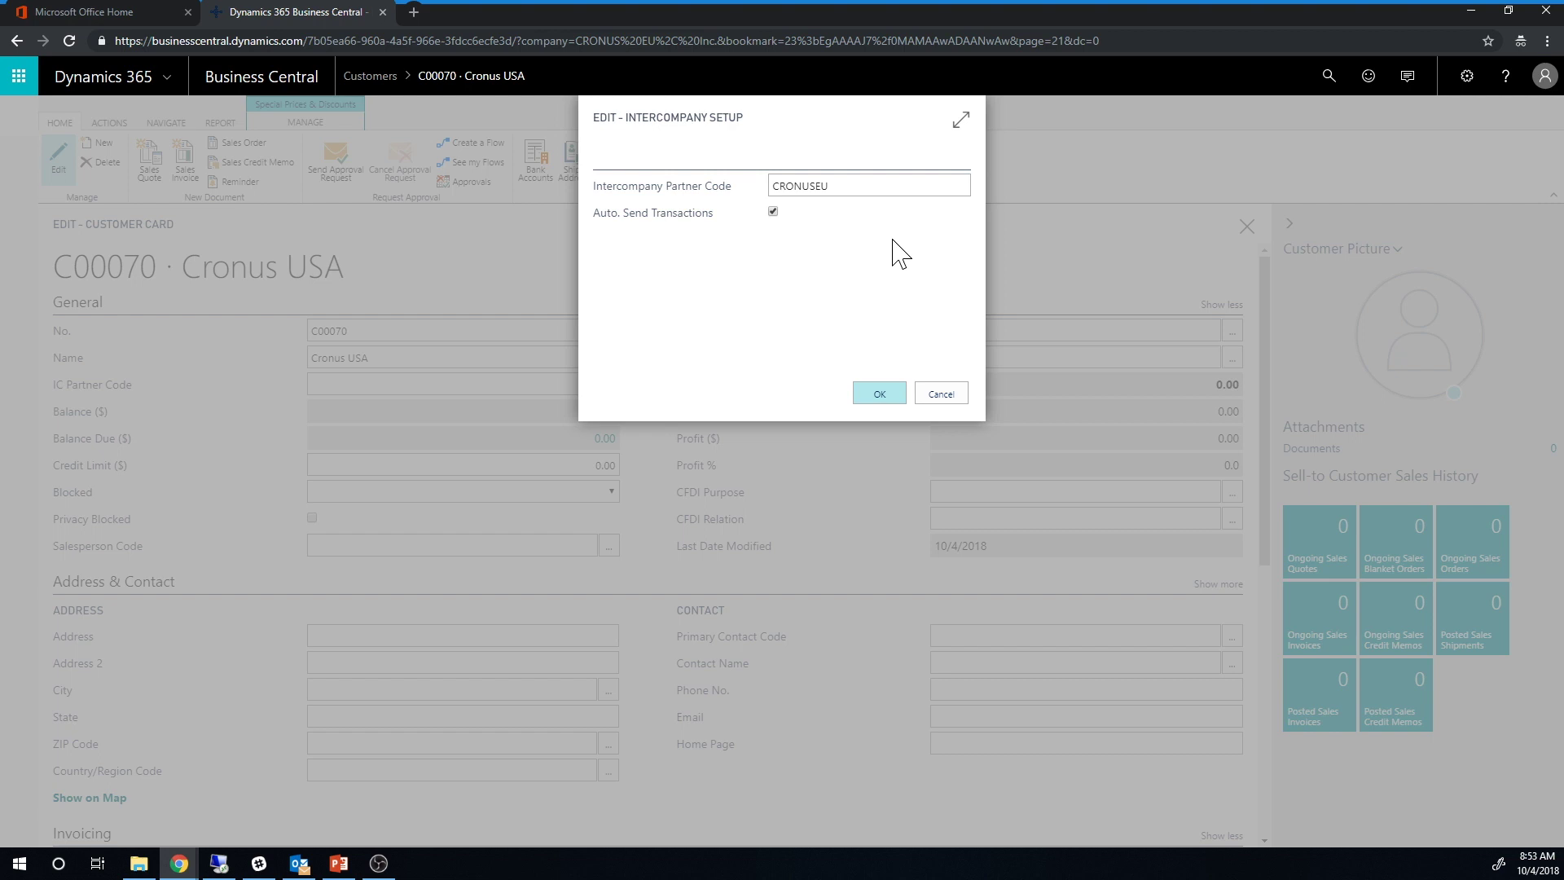
click(879, 394)
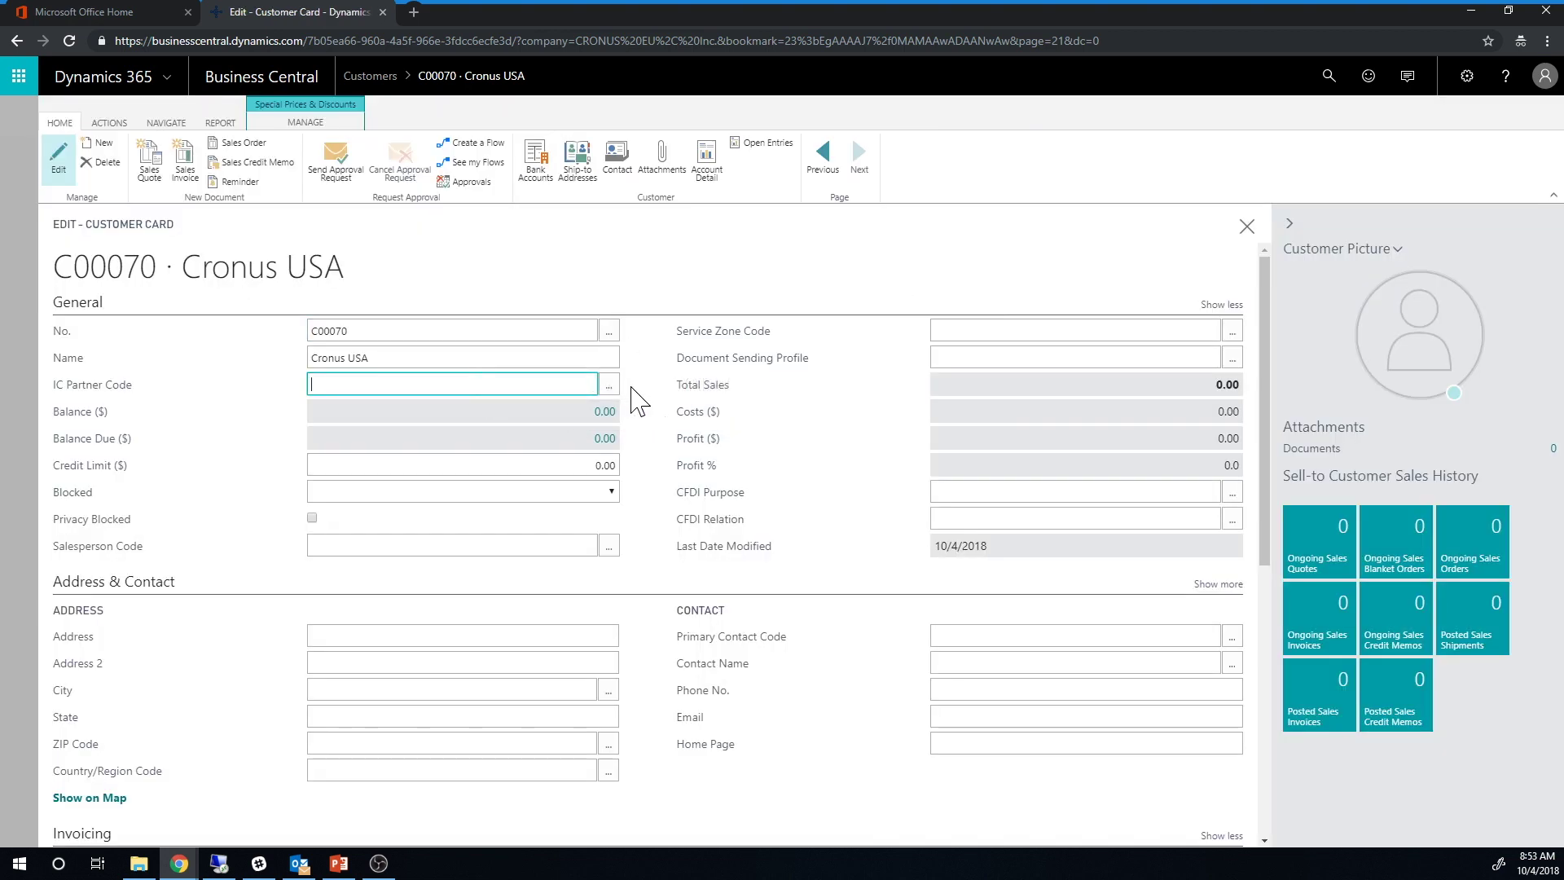
Step: Add new IC partner CRONUSUSA 'Cronus USA' with company name CRONUS USA, Inc
click(609, 384)
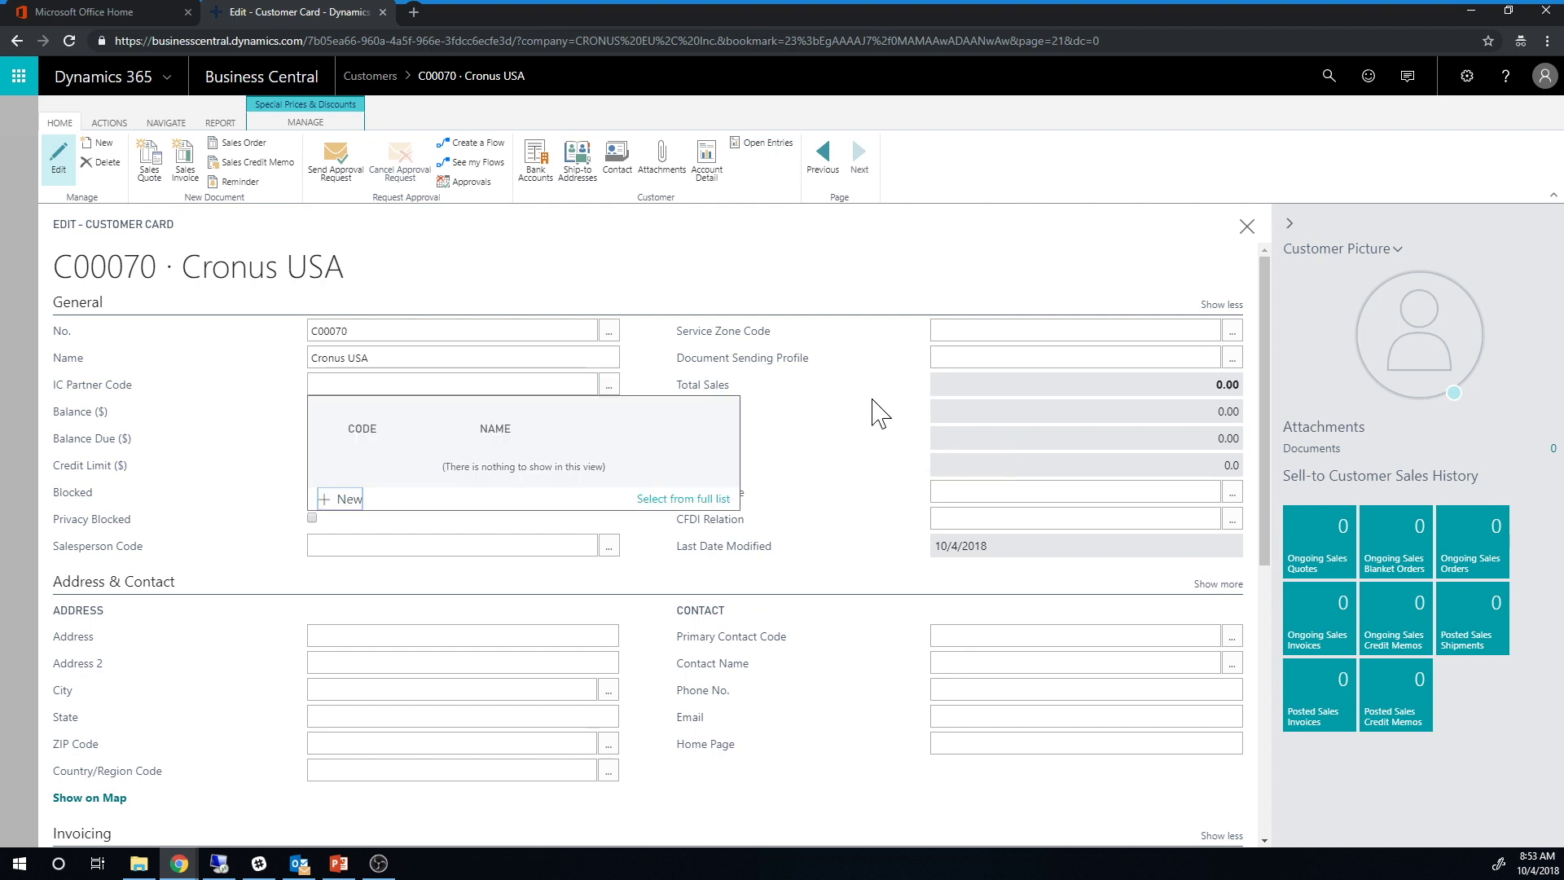
click(346, 500)
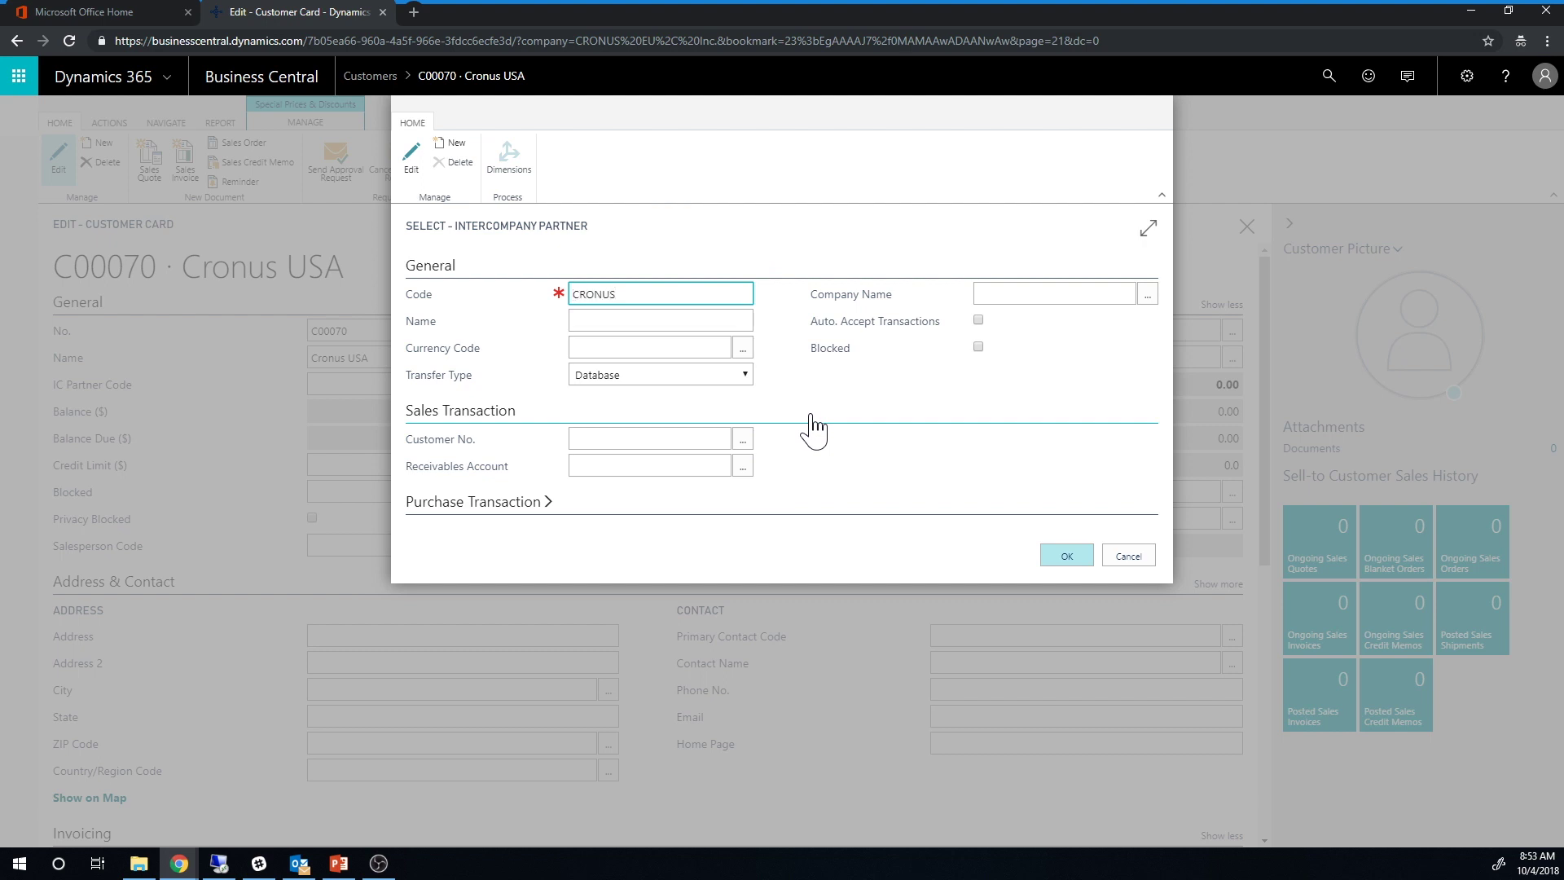
key(Tab)
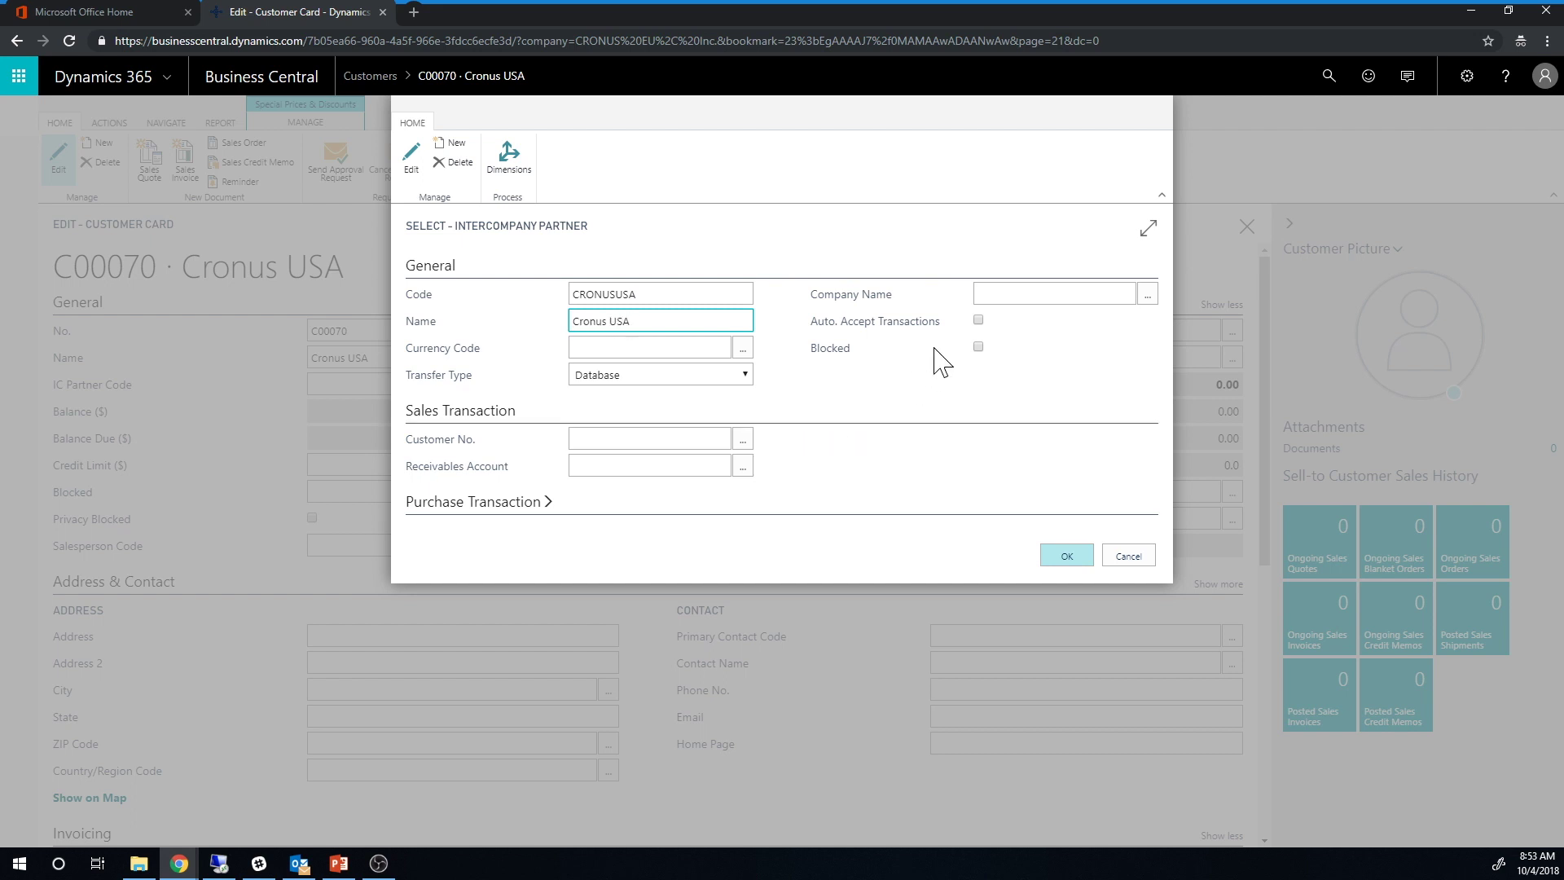
click(1149, 295)
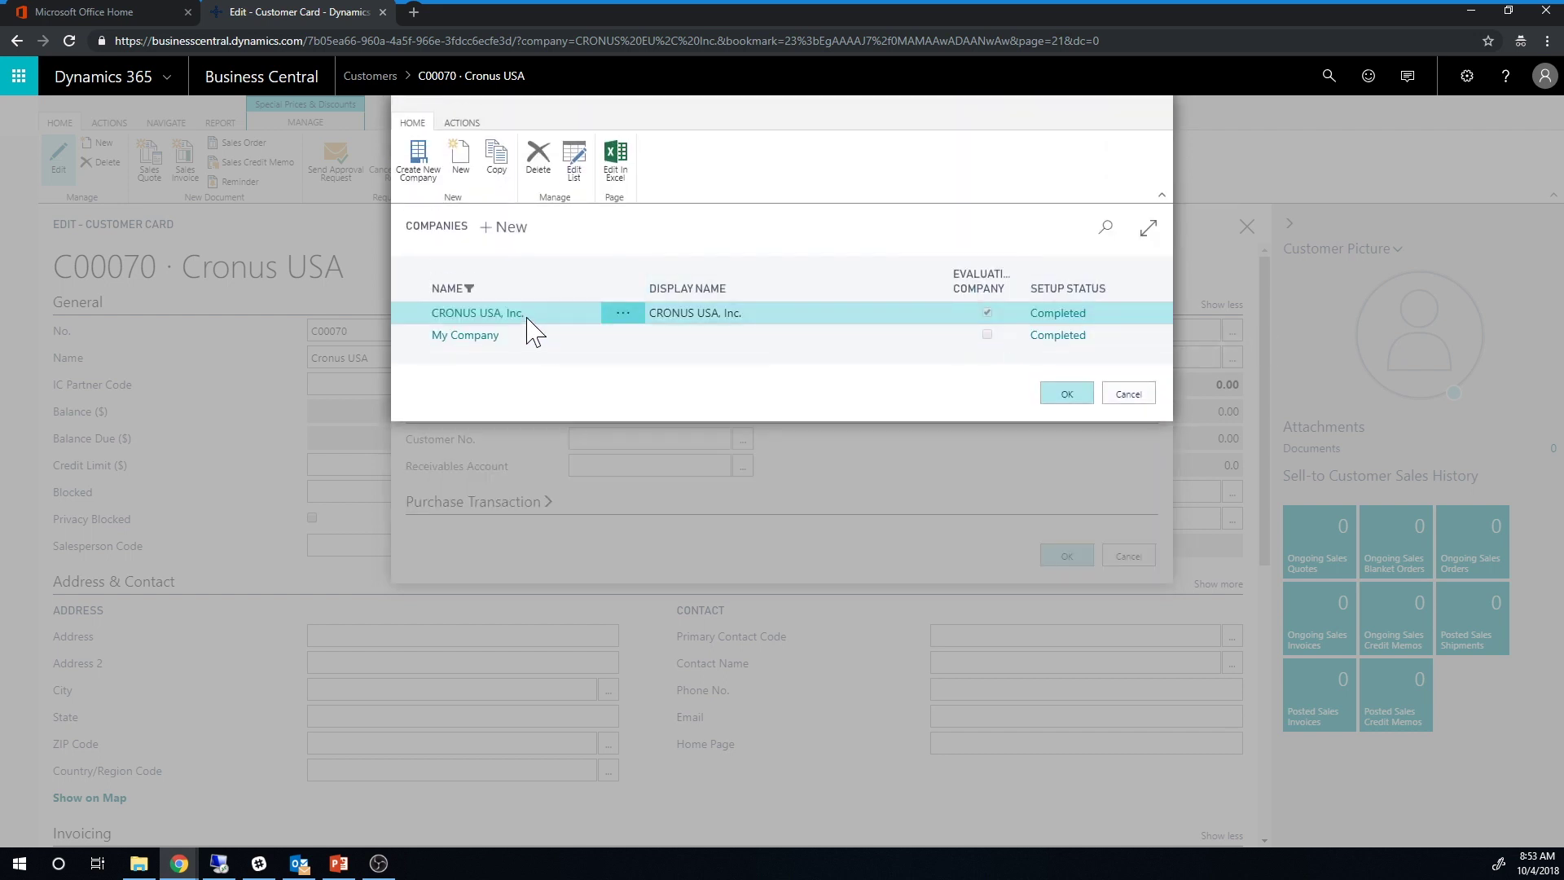
click(1059, 394)
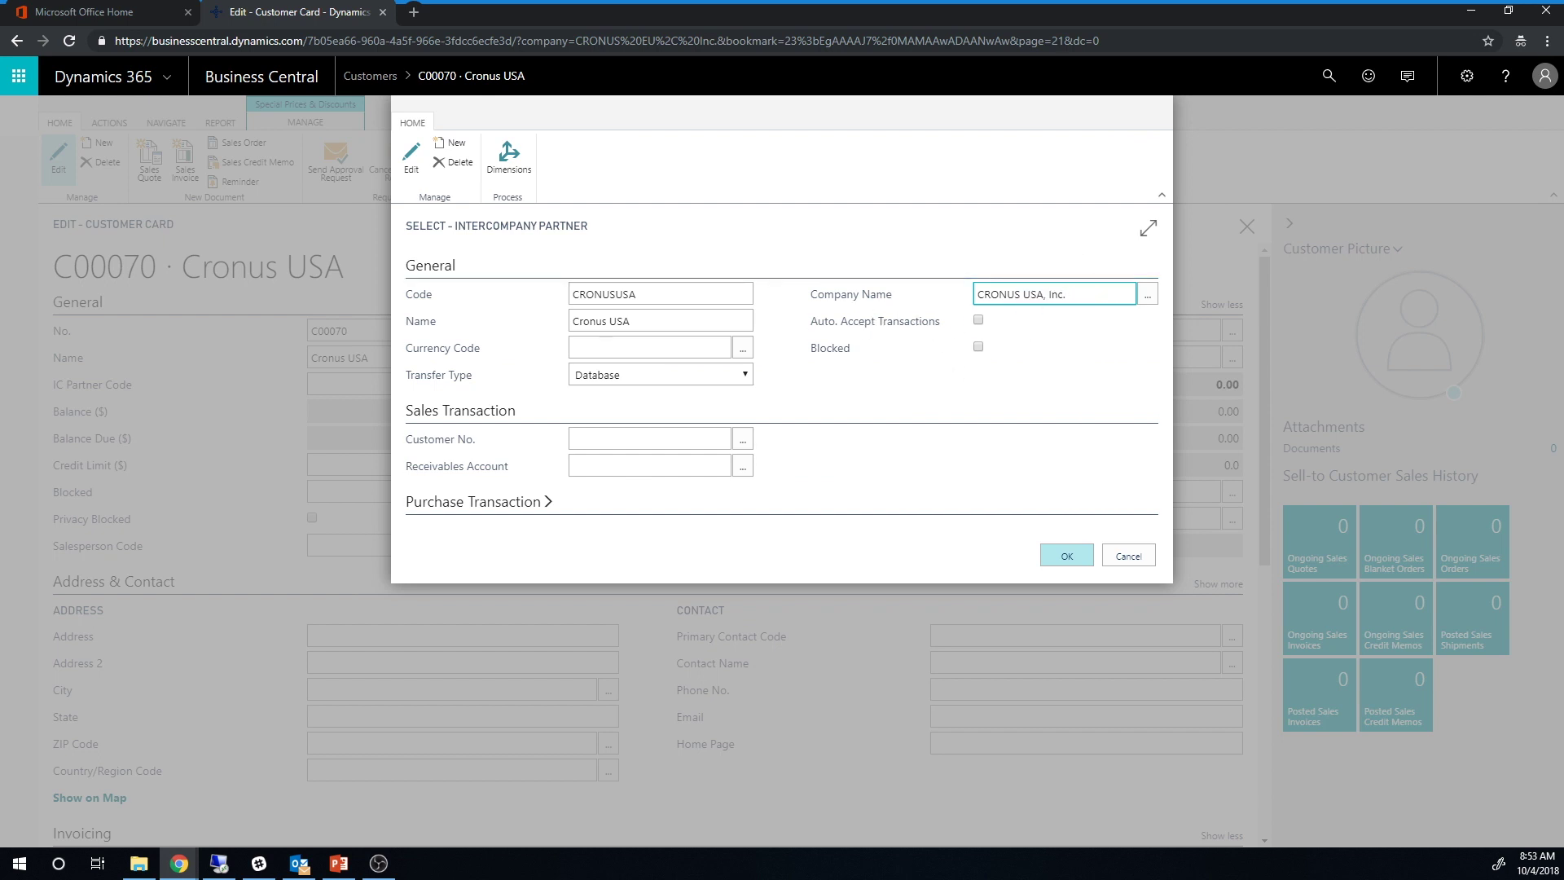
Step: Set the CRONUSUSA partner's customer number to C00070
click(725, 440)
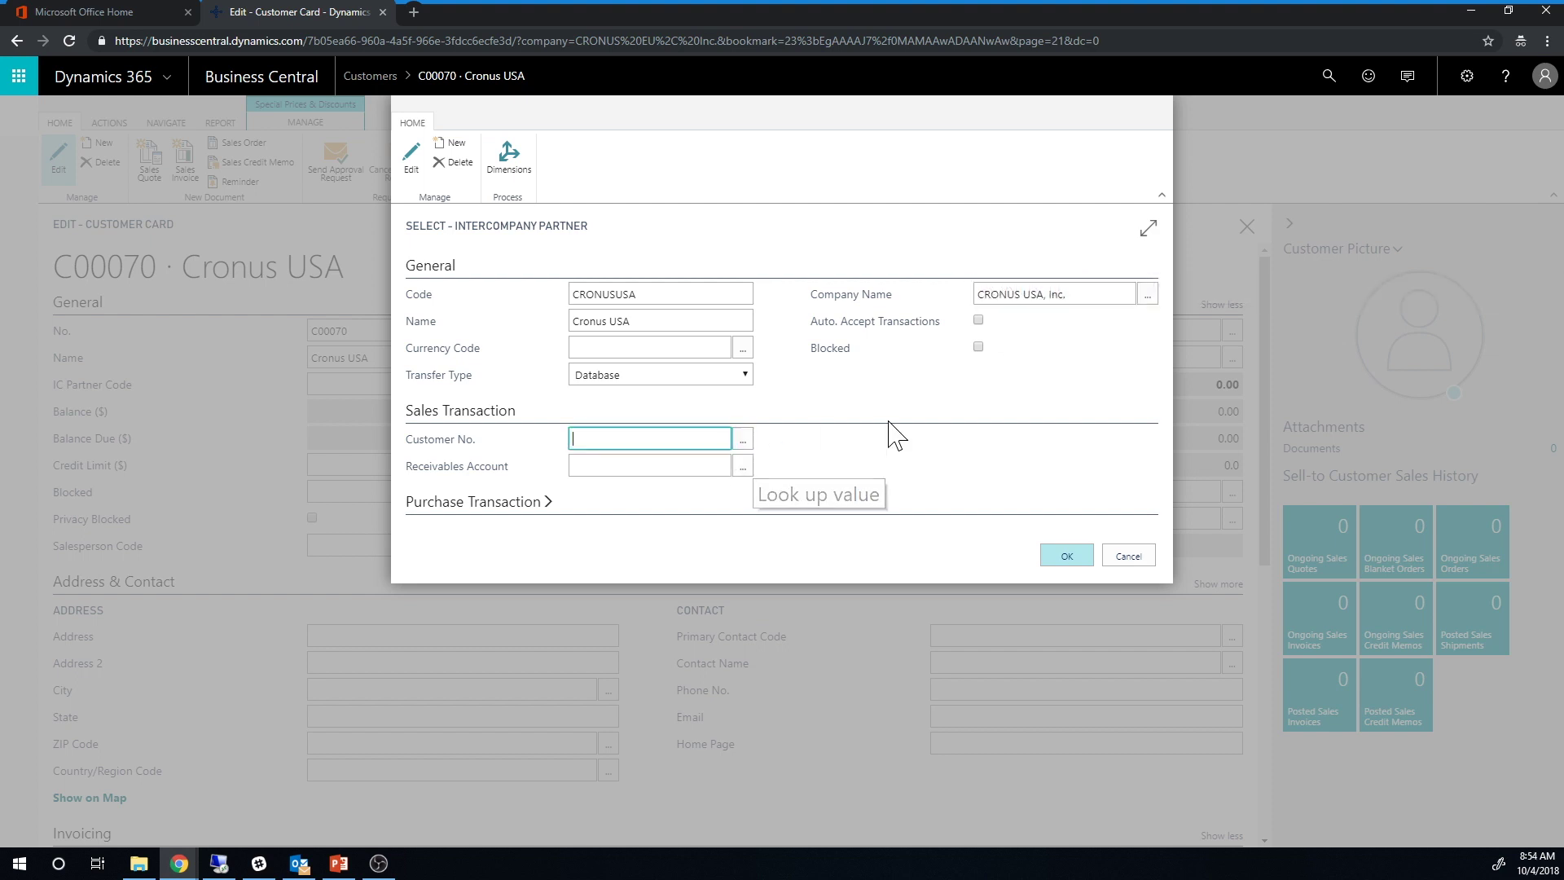
scroll(704, 563, down, 1)
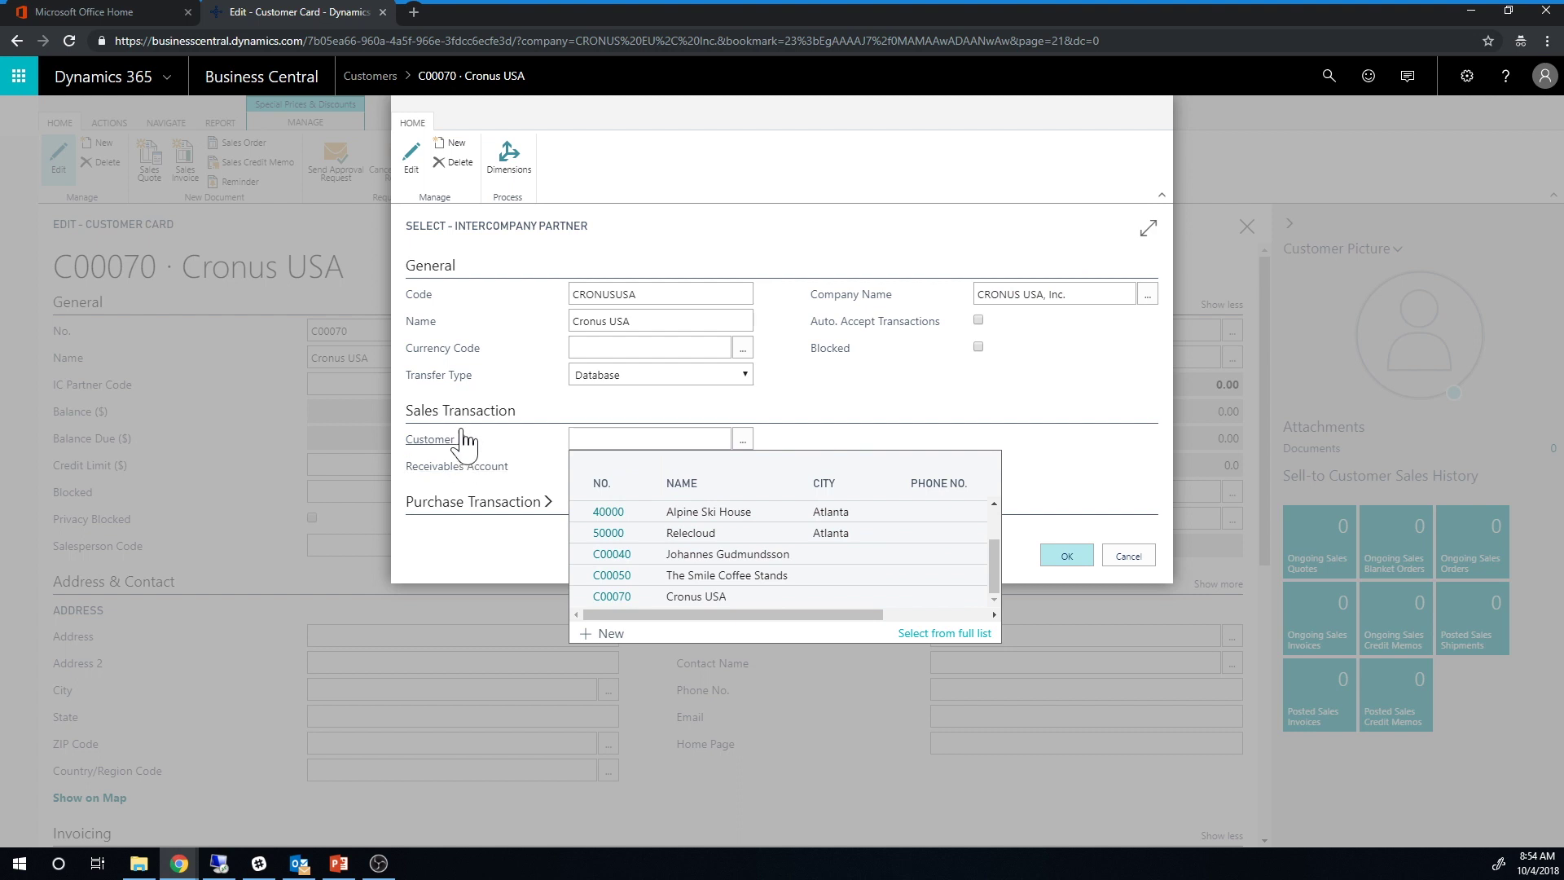
click(652, 600)
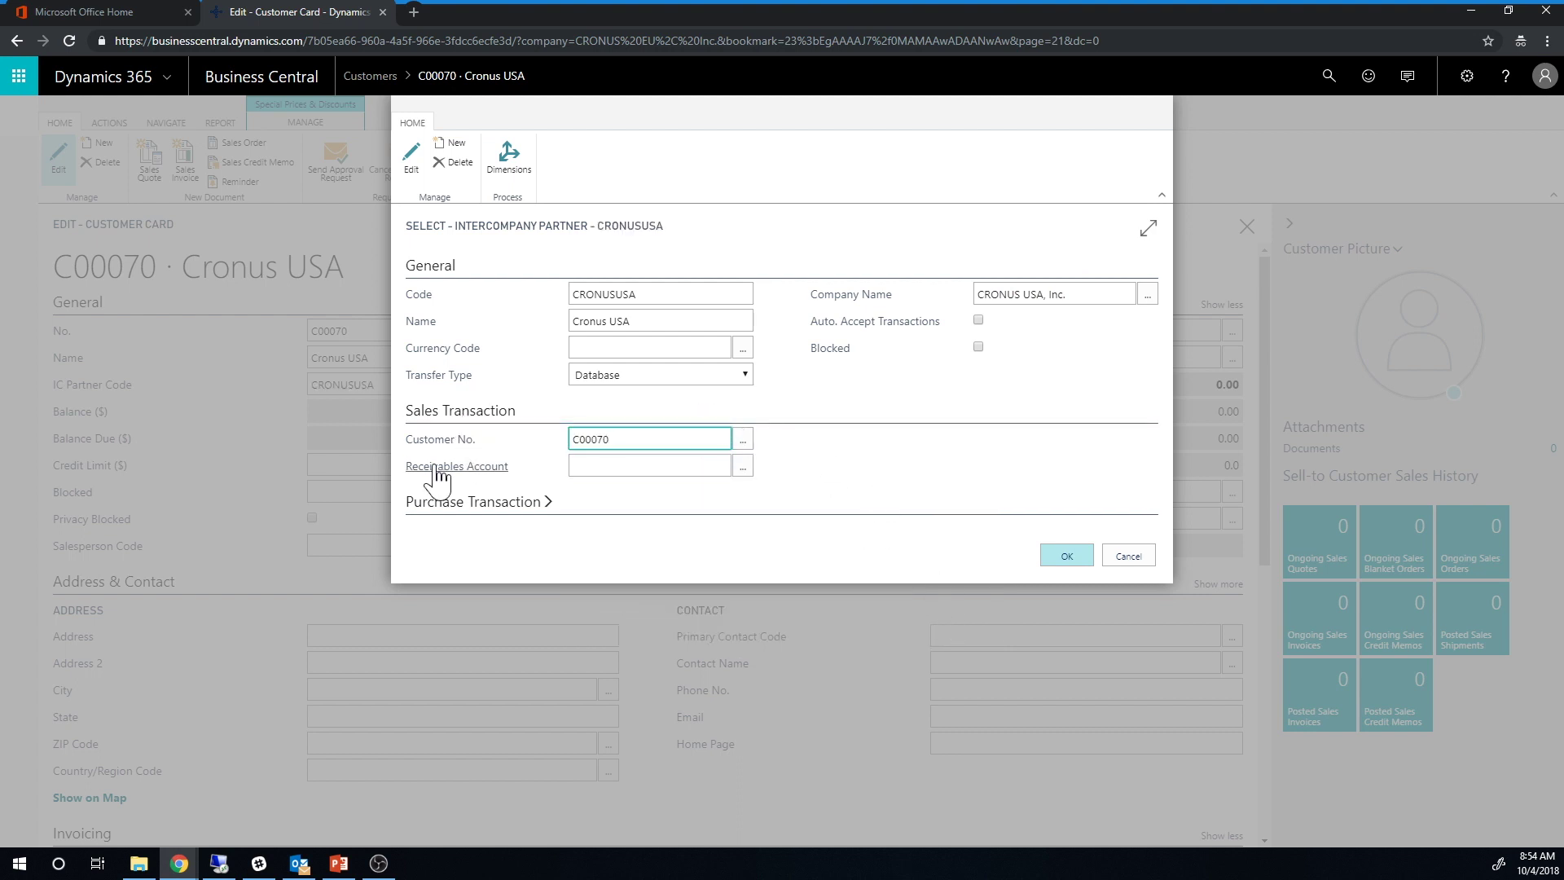
click(867, 452)
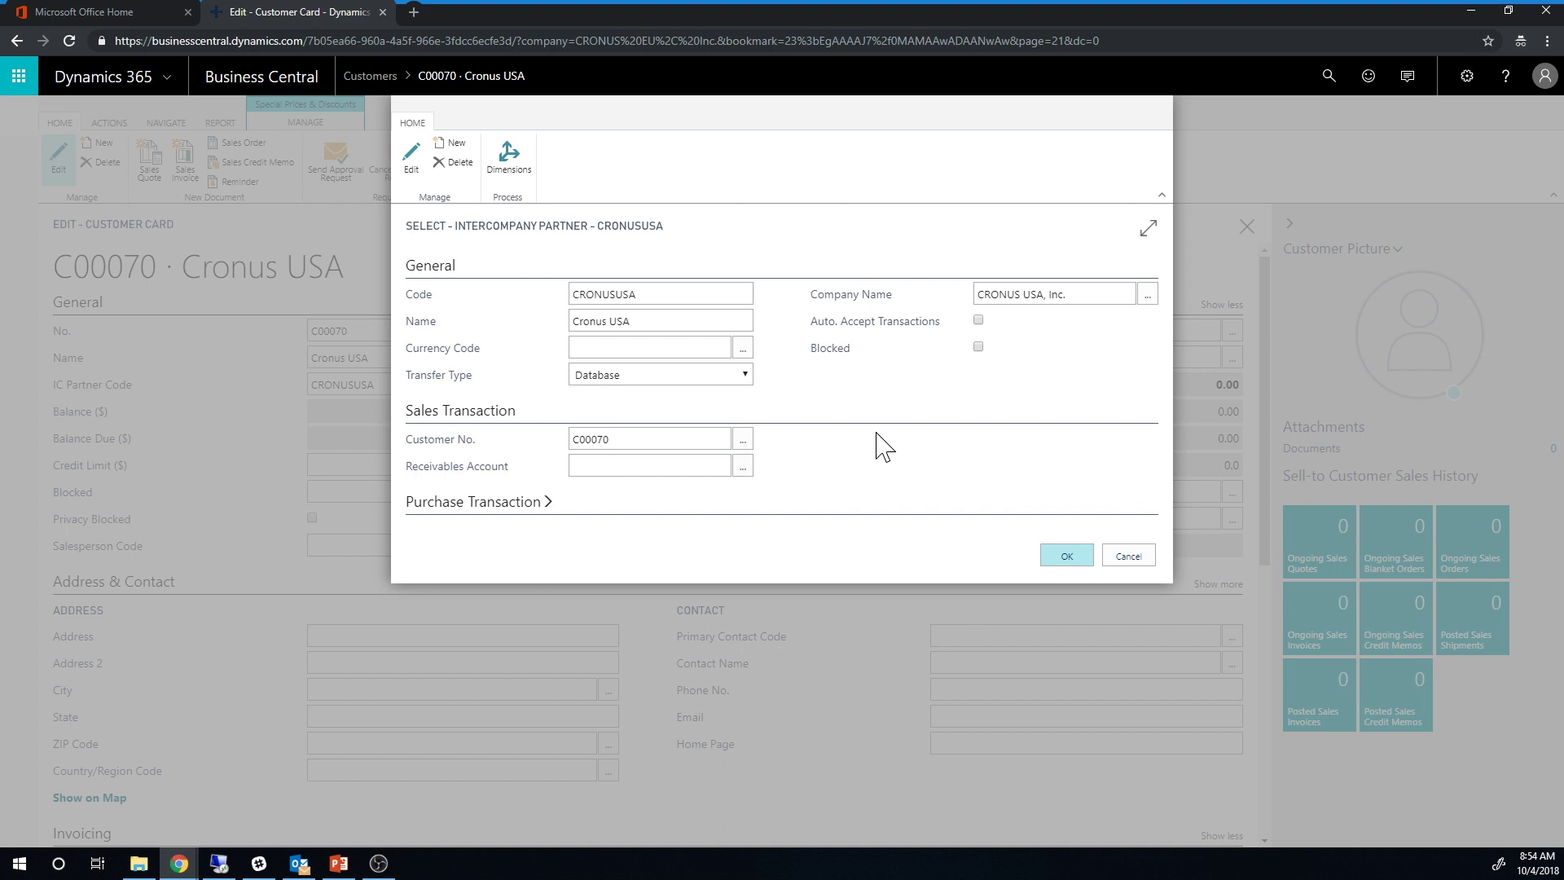
Step: Set the partner's receivables account to 10400 Accounts Receivable
click(514, 502)
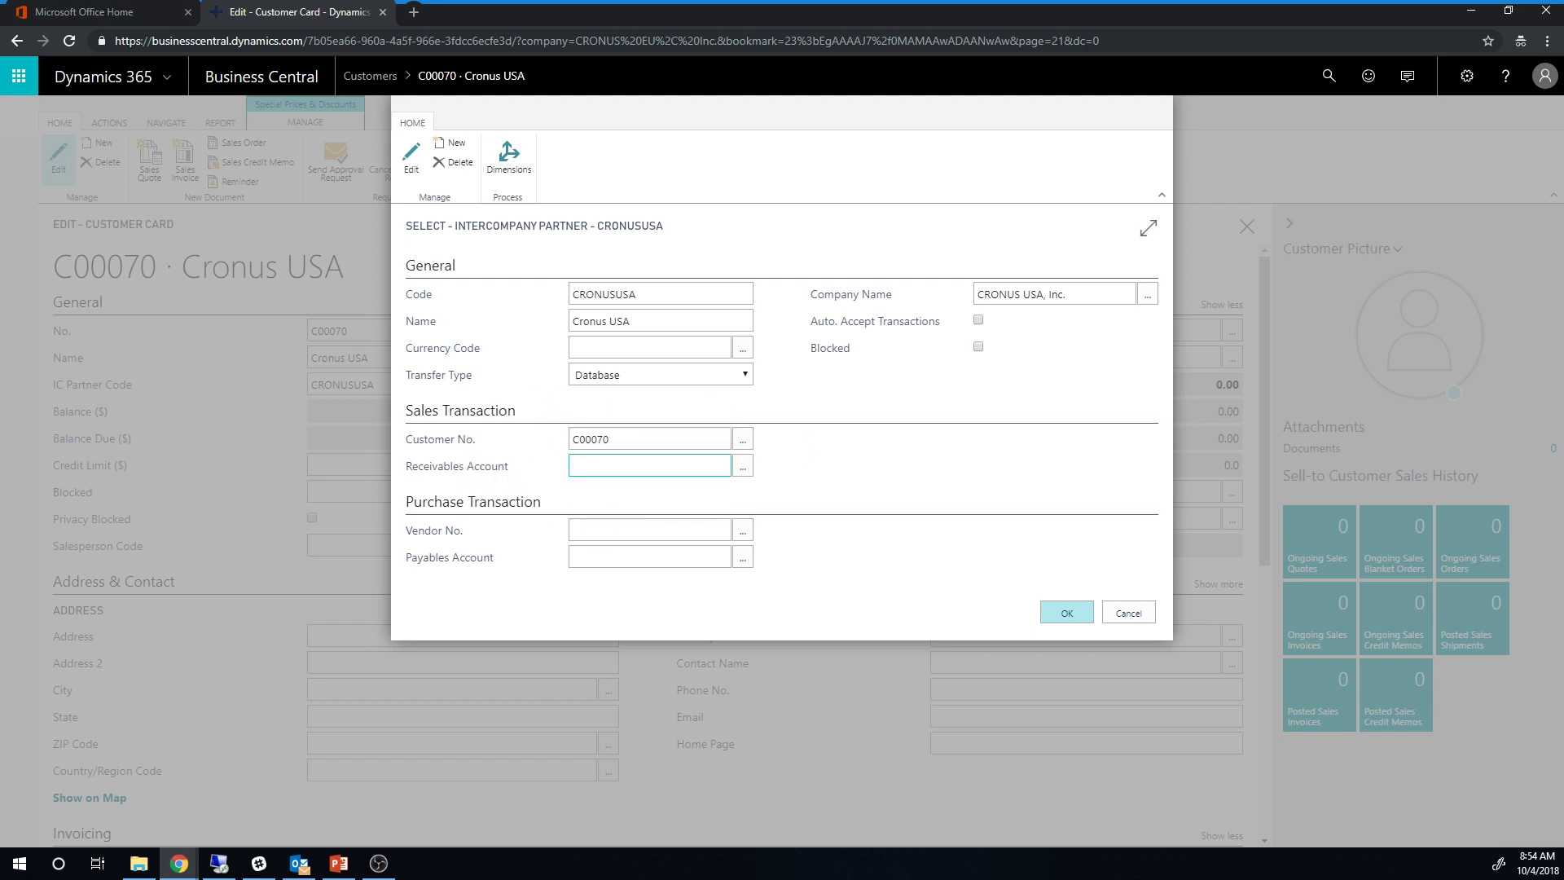
click(743, 466)
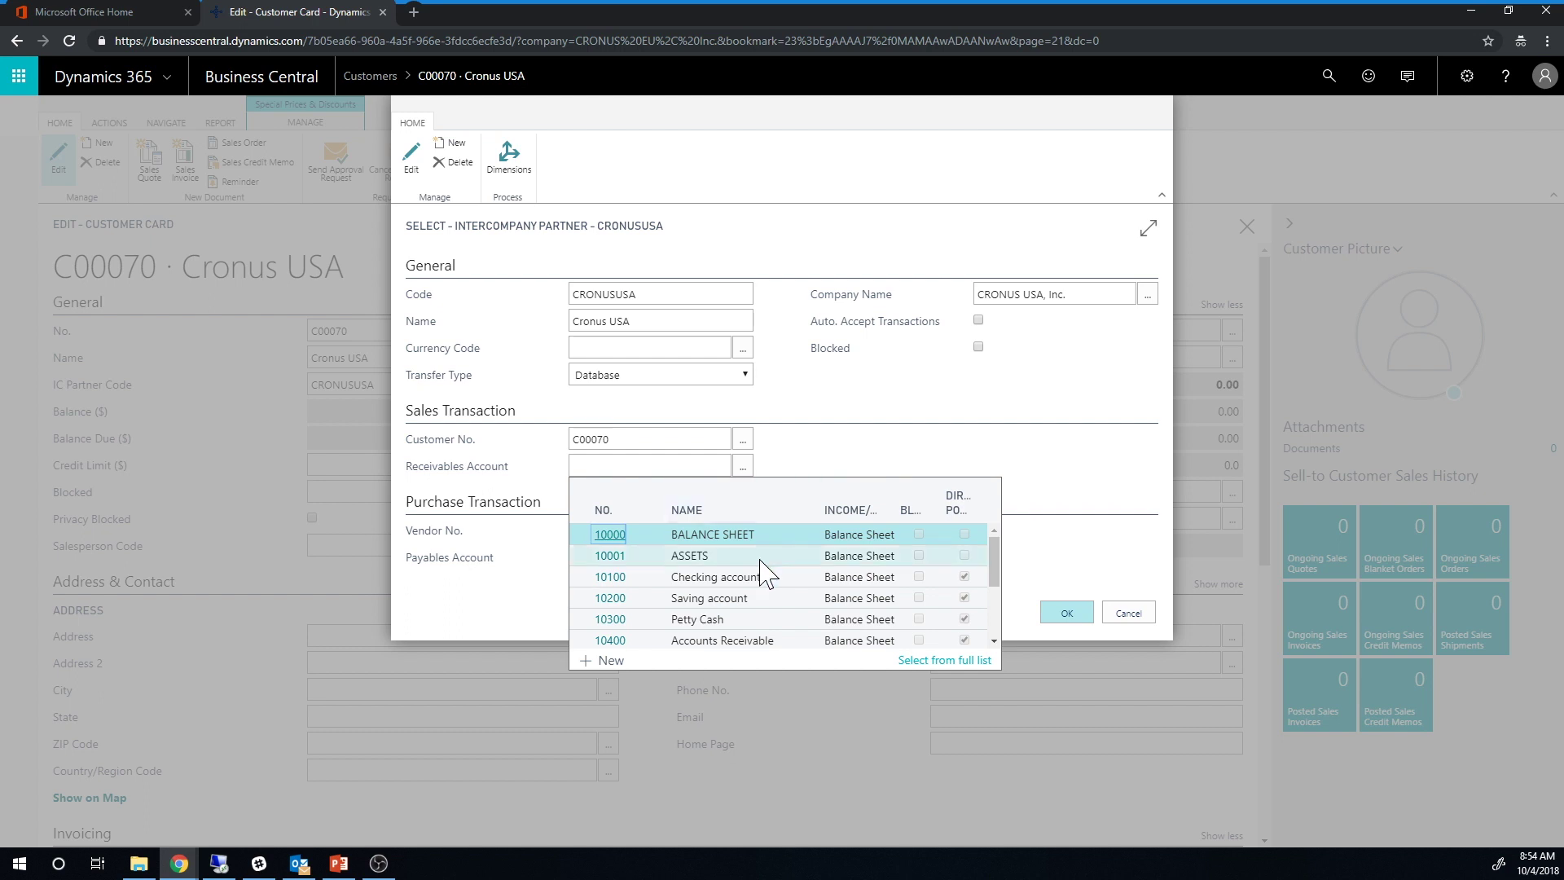
scroll(758, 574, down, 1)
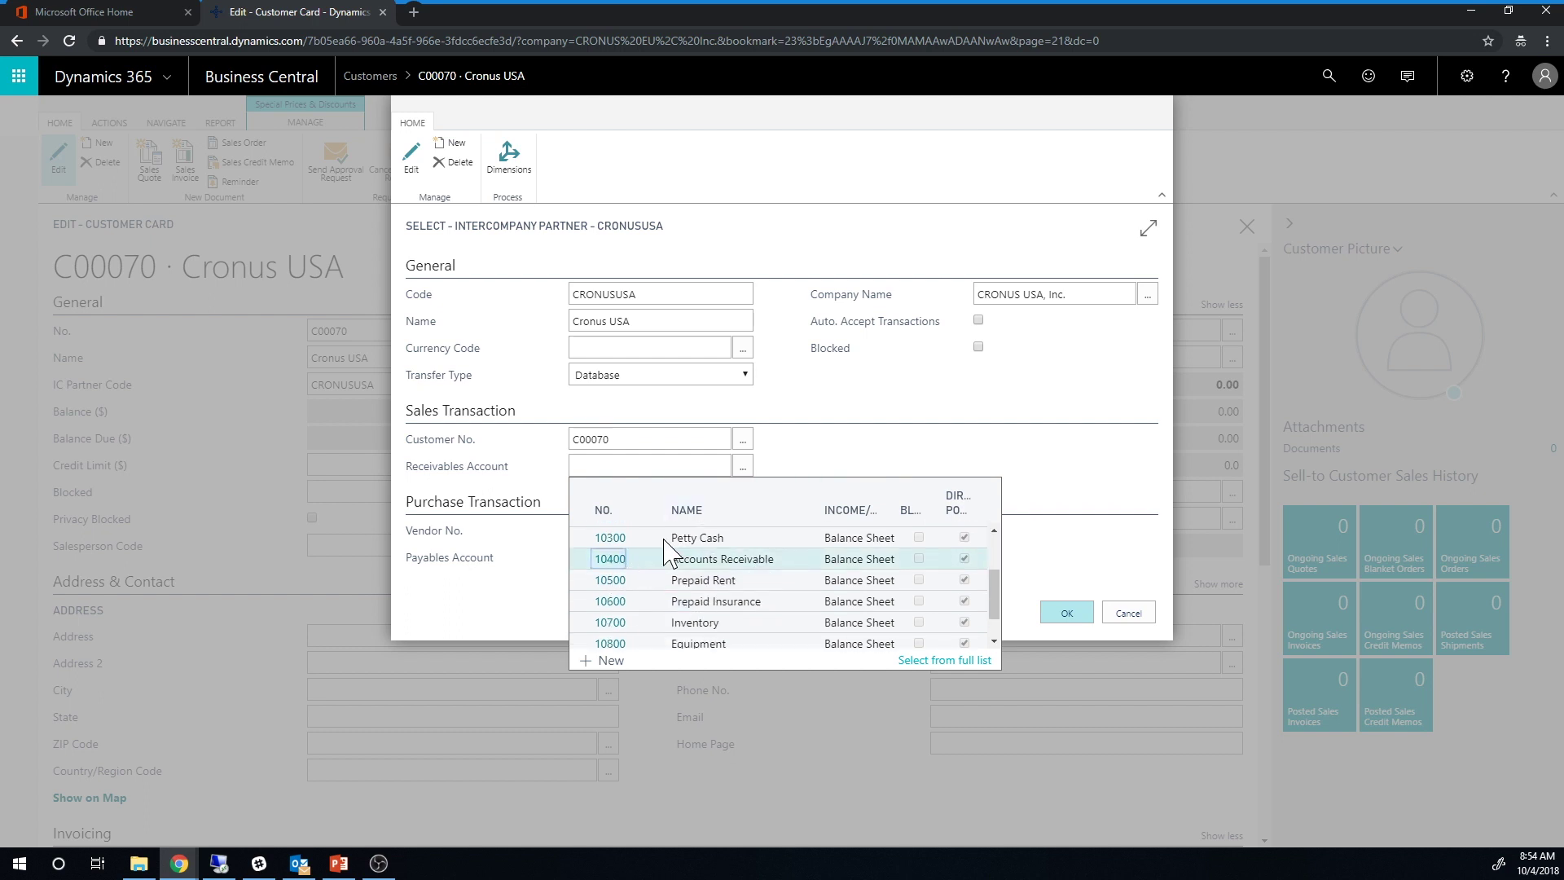
click(622, 555)
click(839, 448)
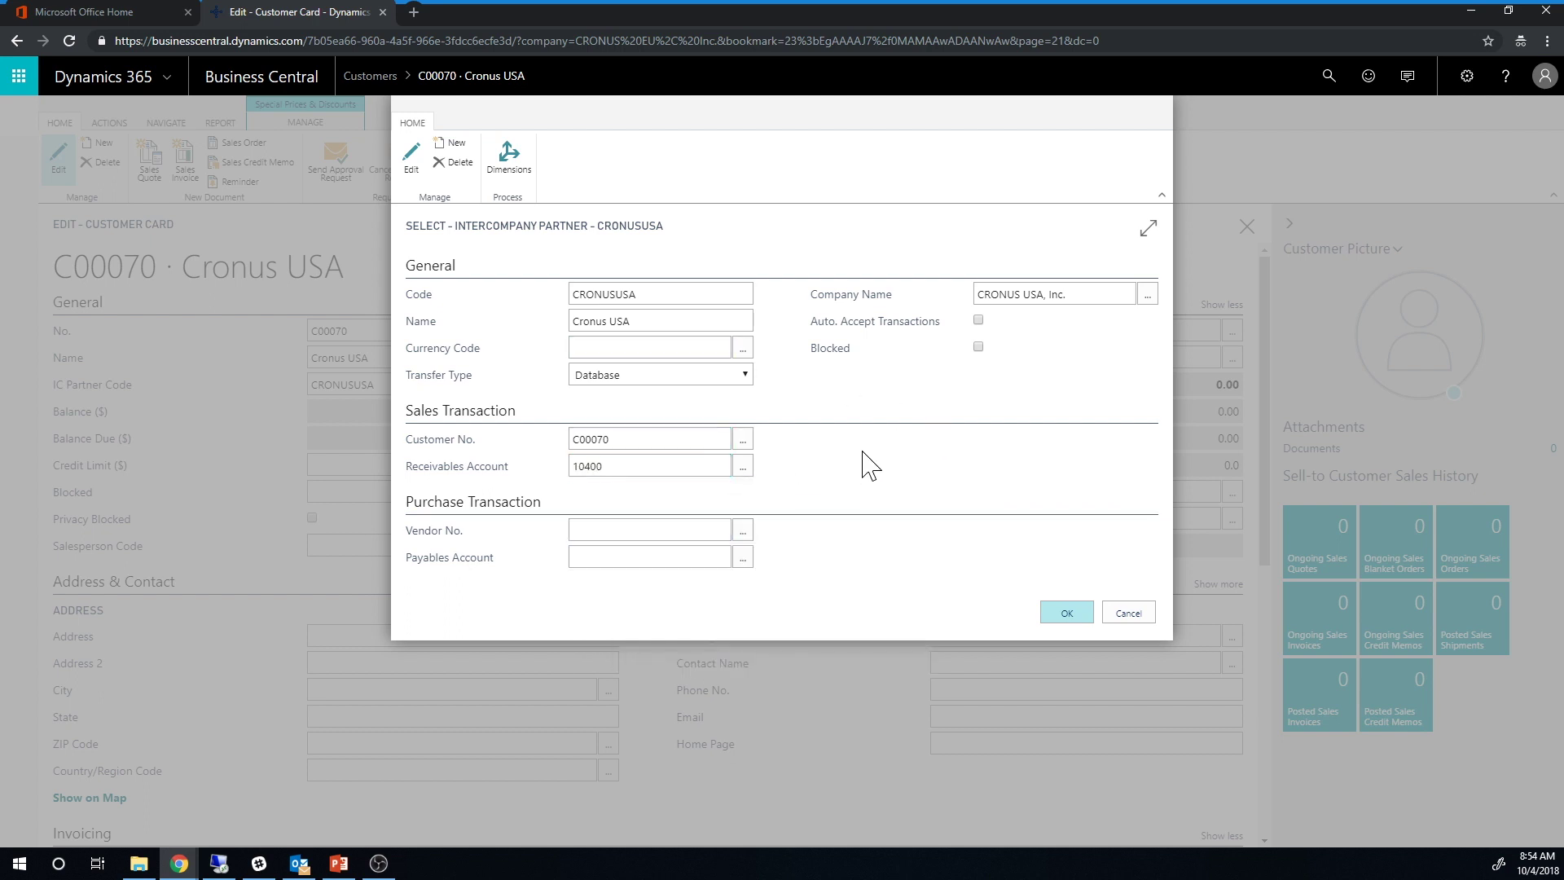
Step: Confirm the partner settings, leave the customer unblocked, and close the Cronus USA card
click(1068, 612)
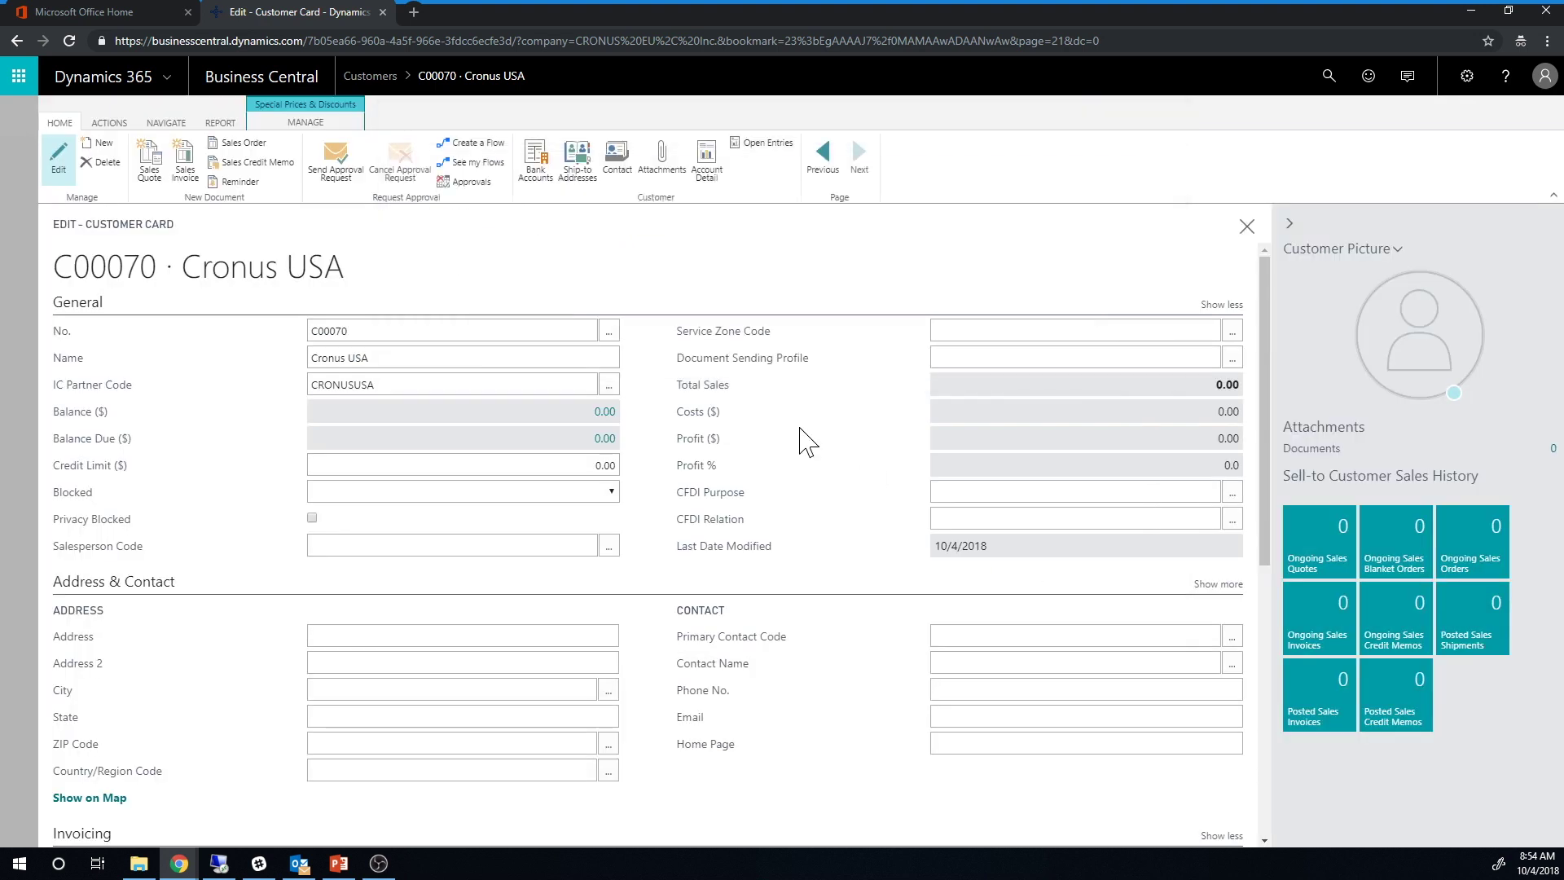
click(387, 491)
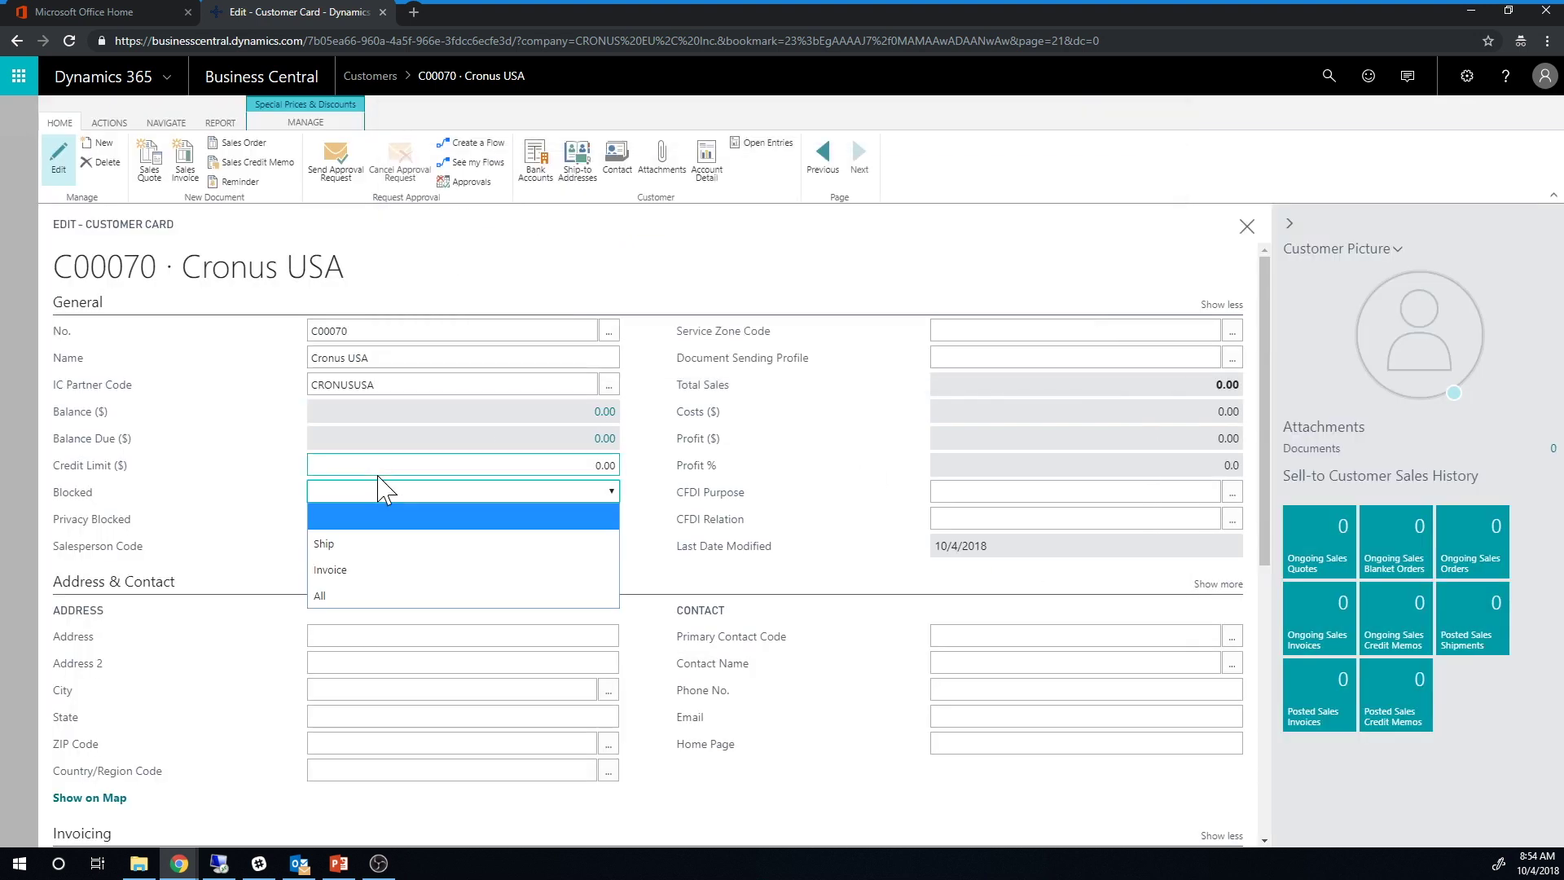
click(391, 491)
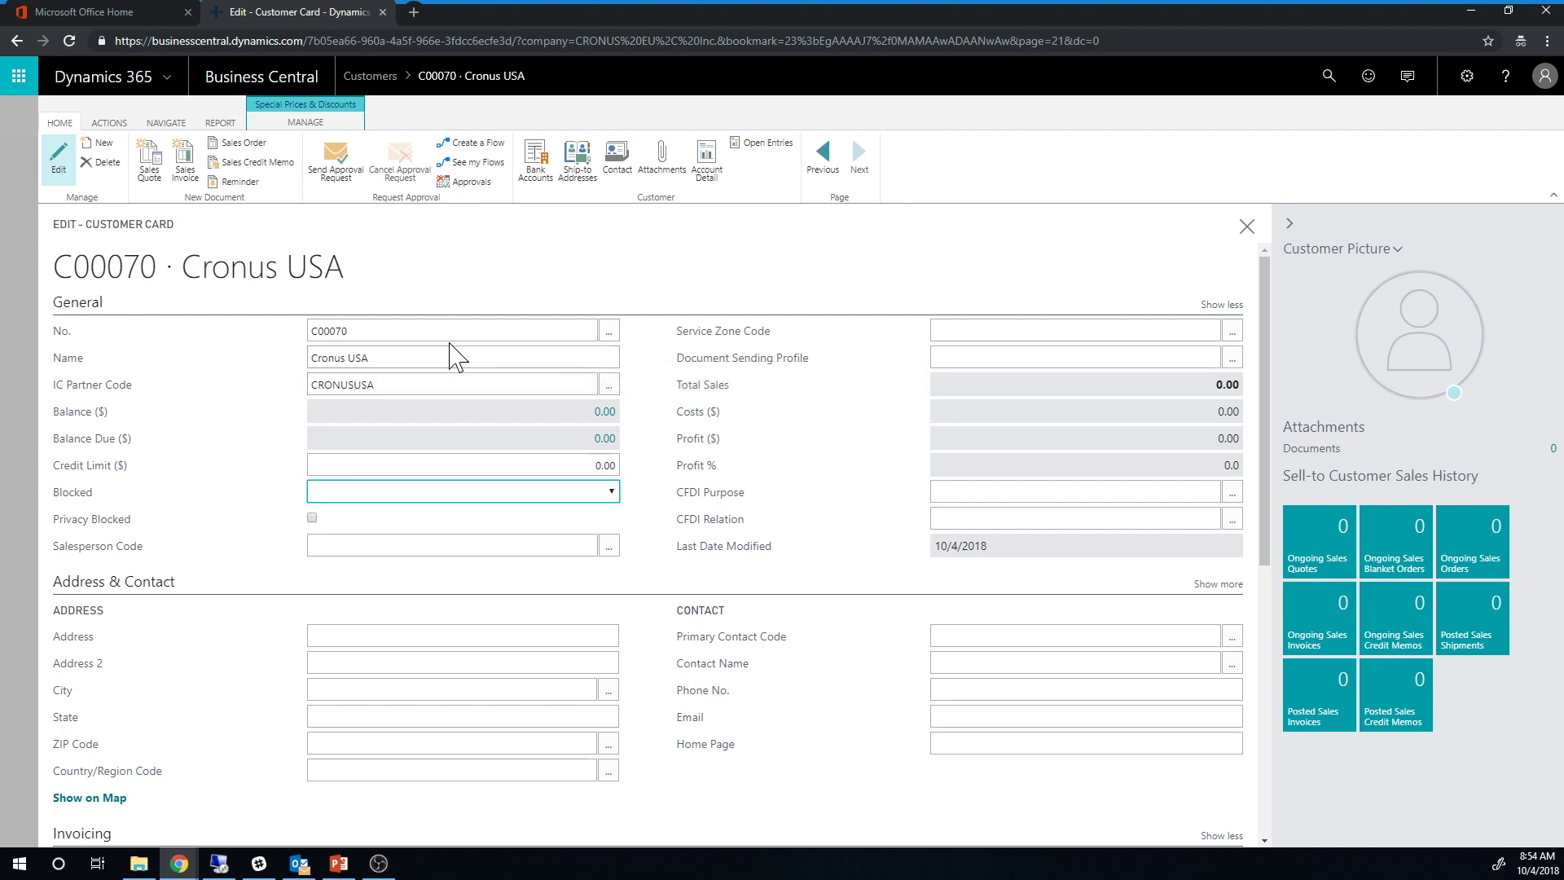
click(1247, 232)
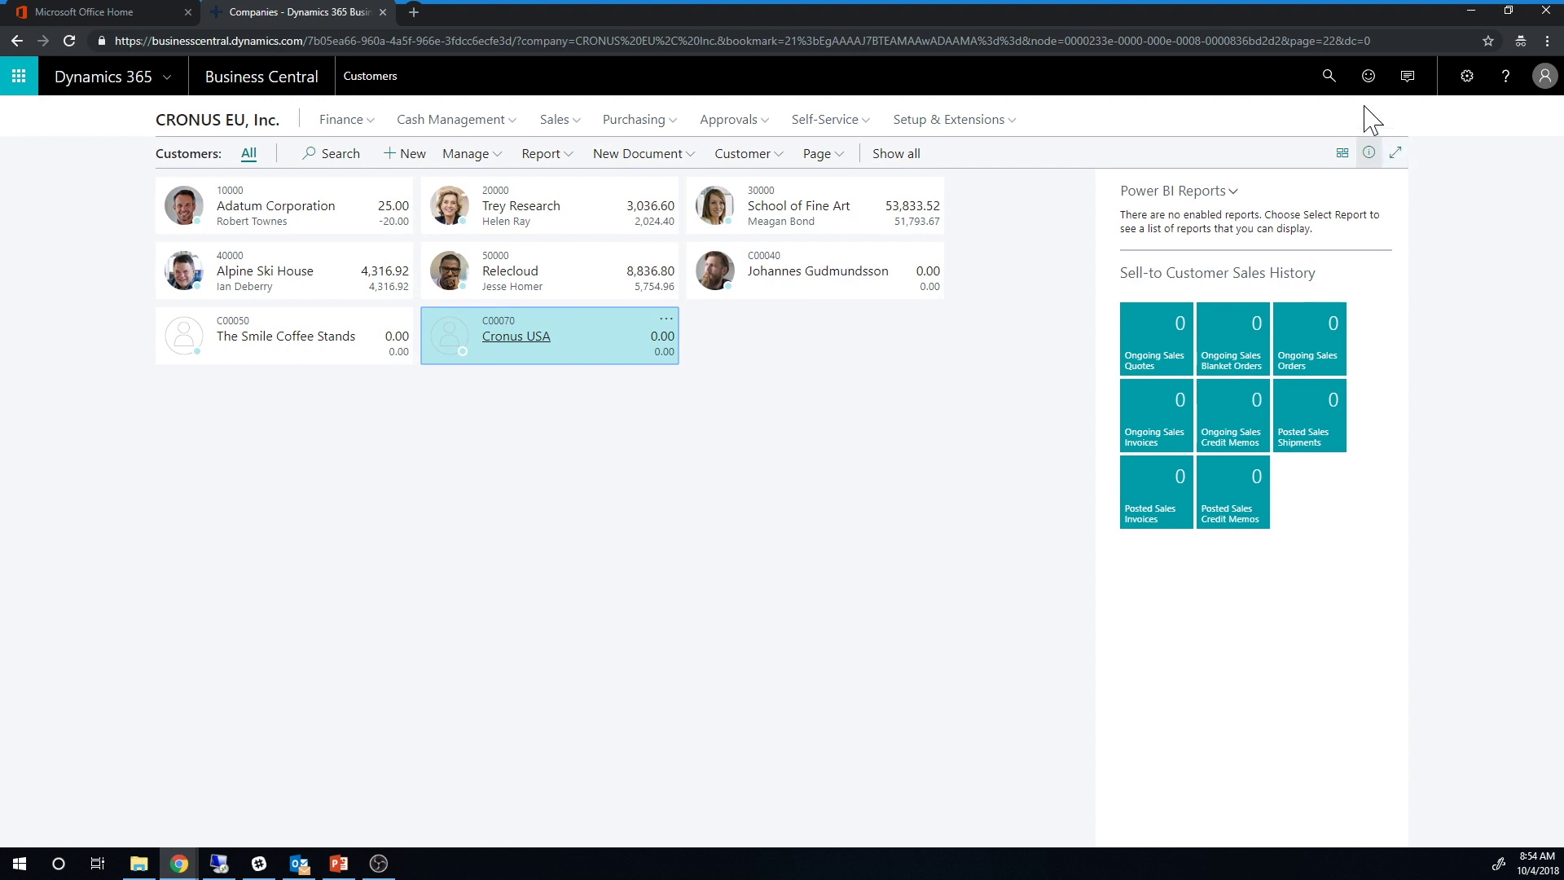
Step: Review allowed companies in My Settings without changes, then search pages for 'comp'
click(1466, 76)
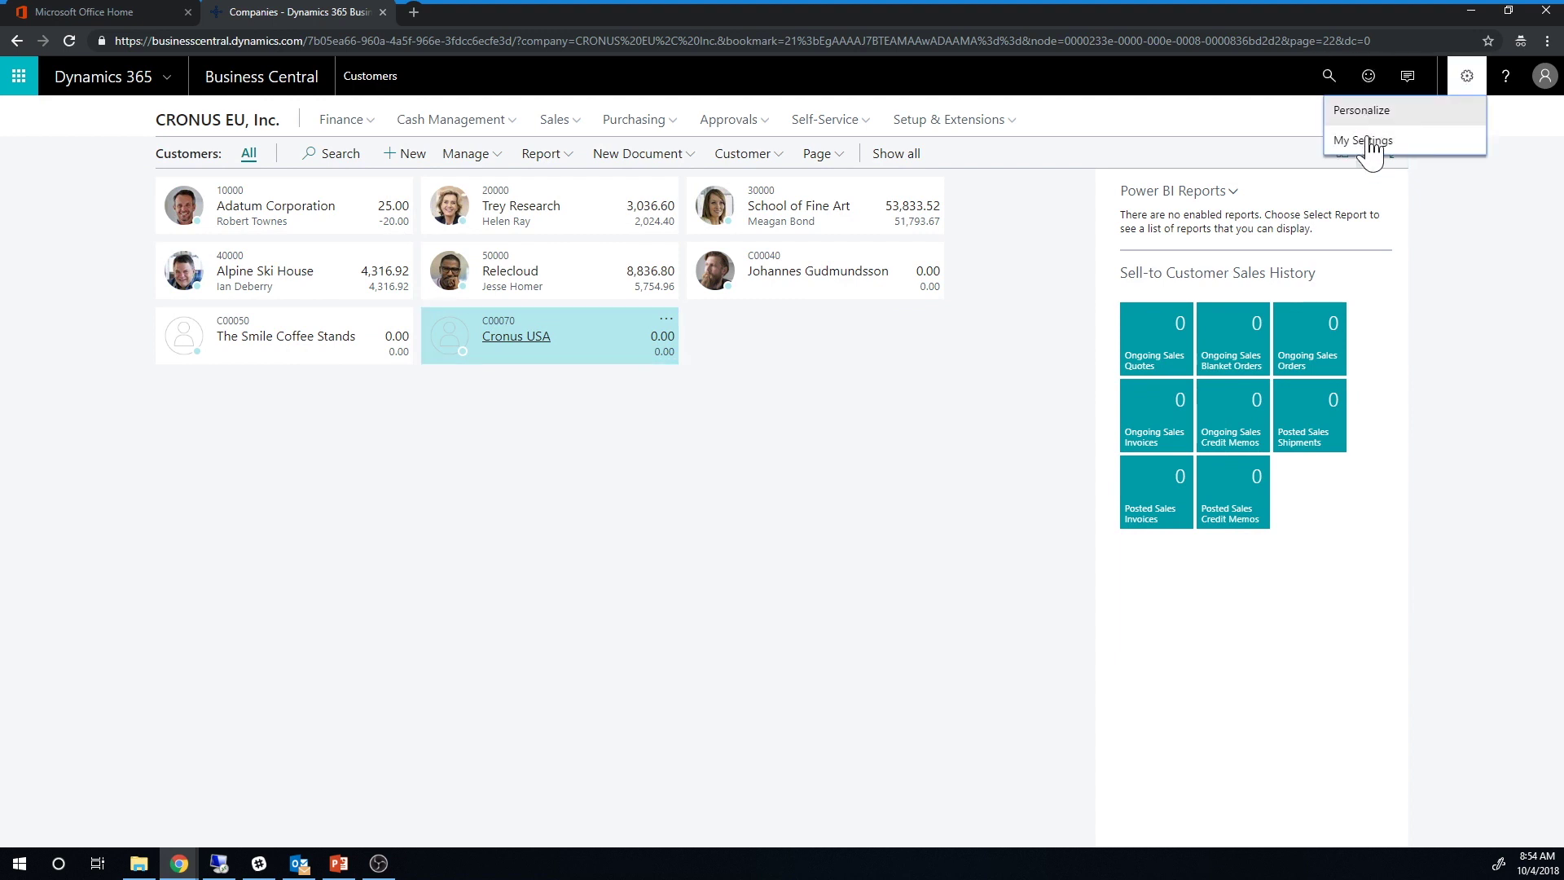
click(1372, 140)
click(959, 190)
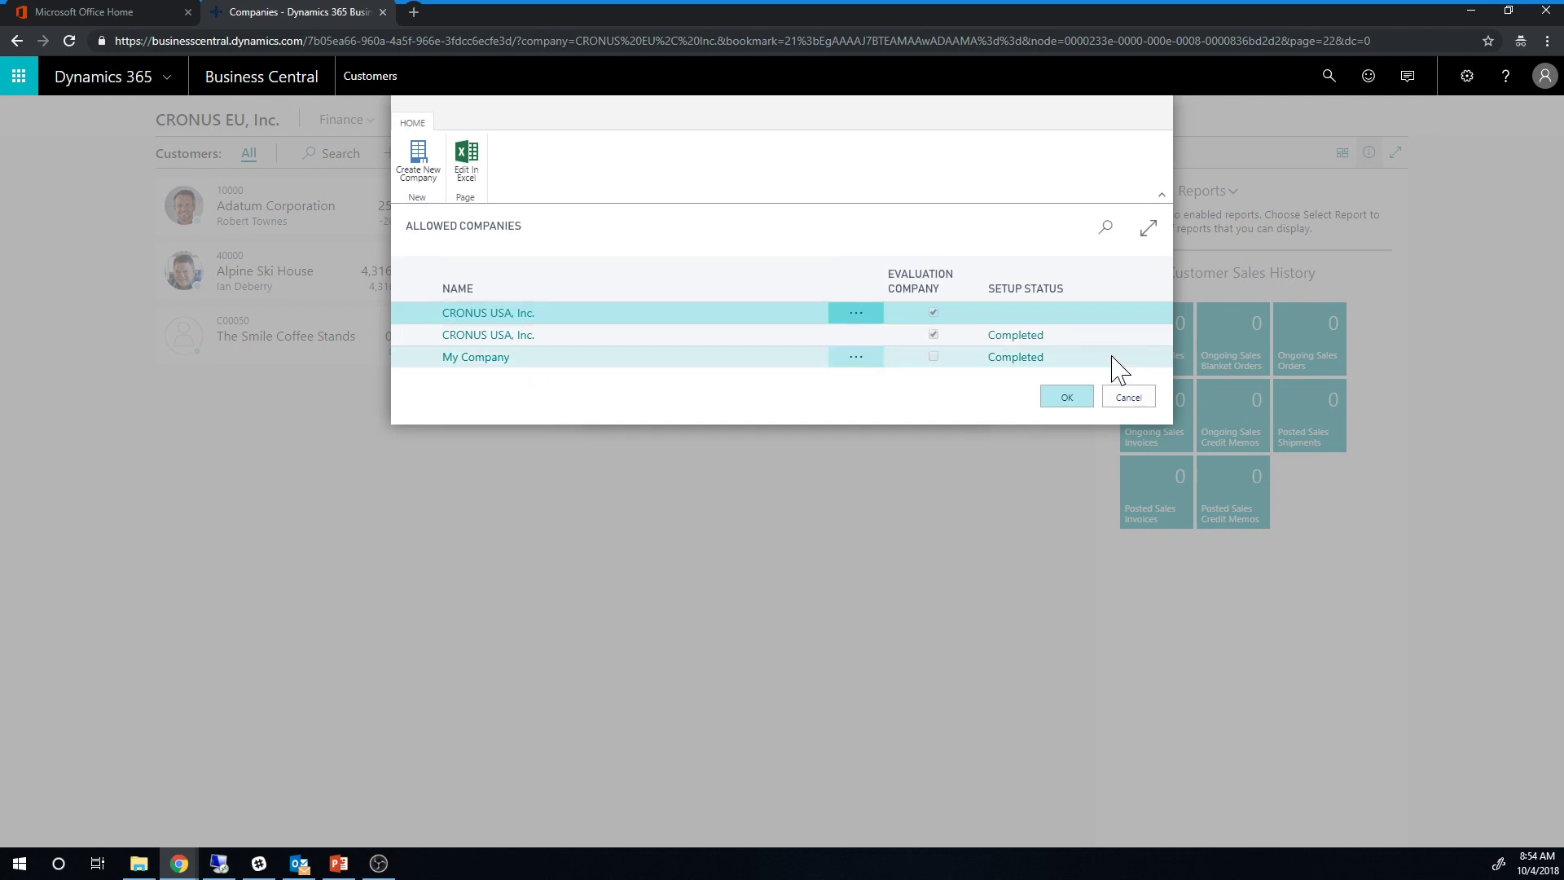
click(1128, 396)
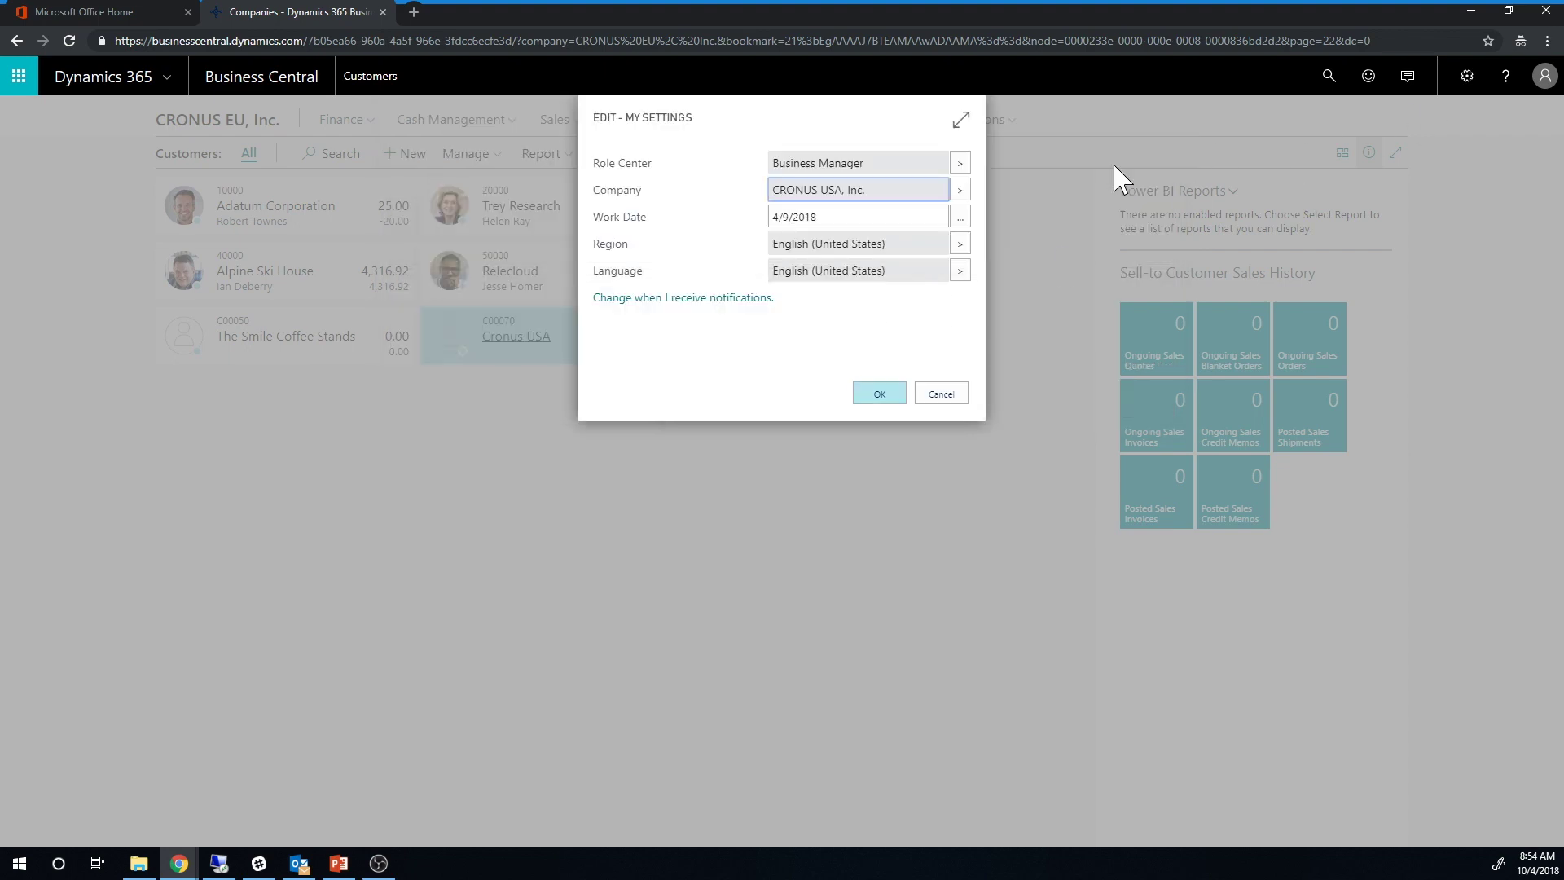
click(931, 395)
click(1328, 75)
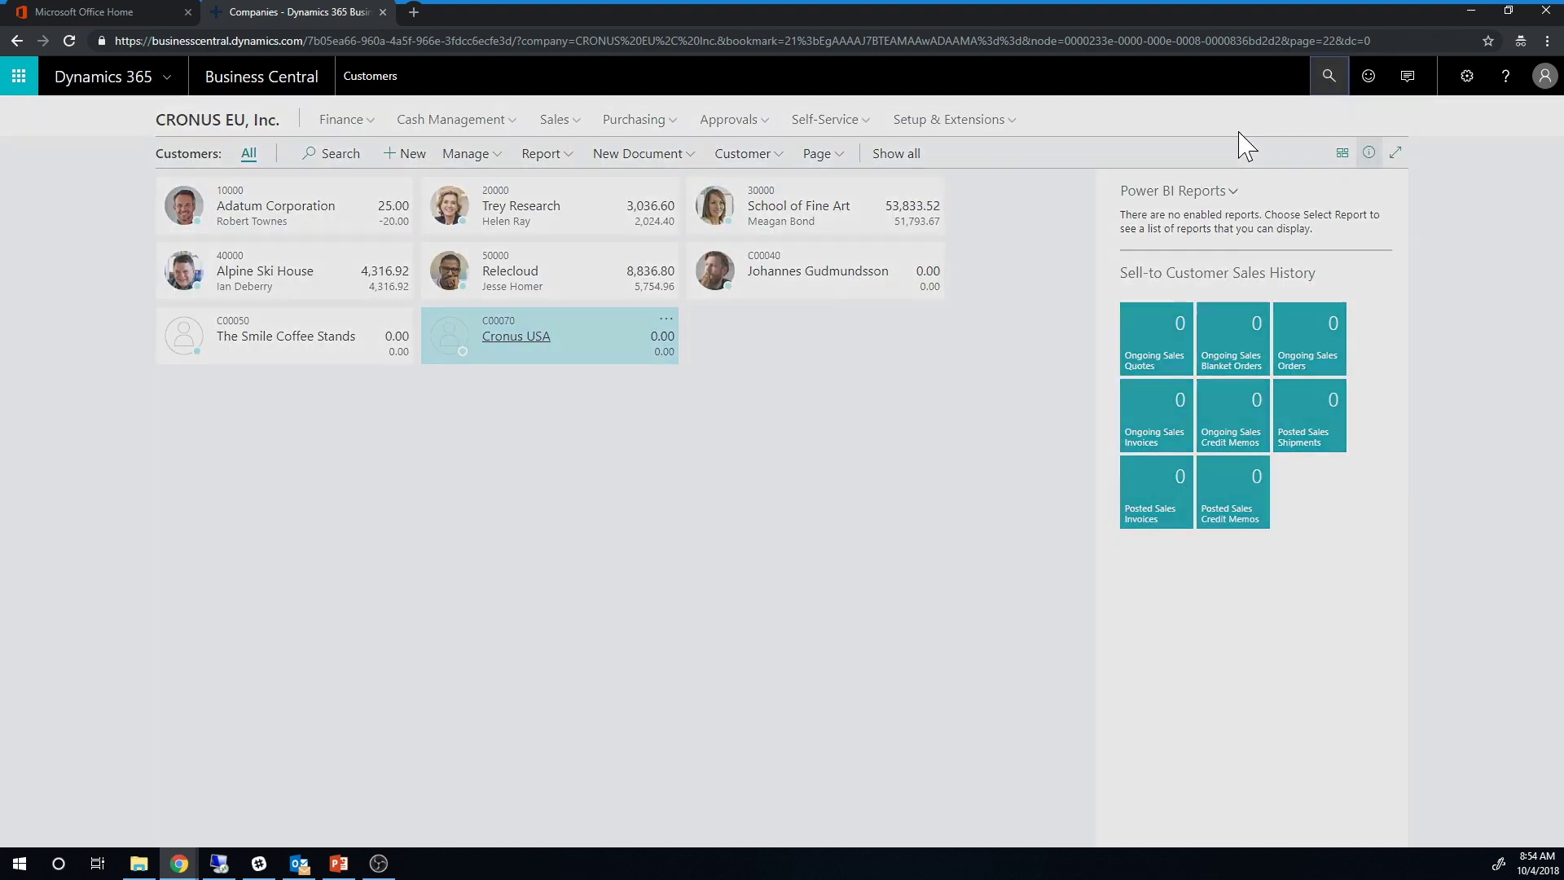
text(compani)
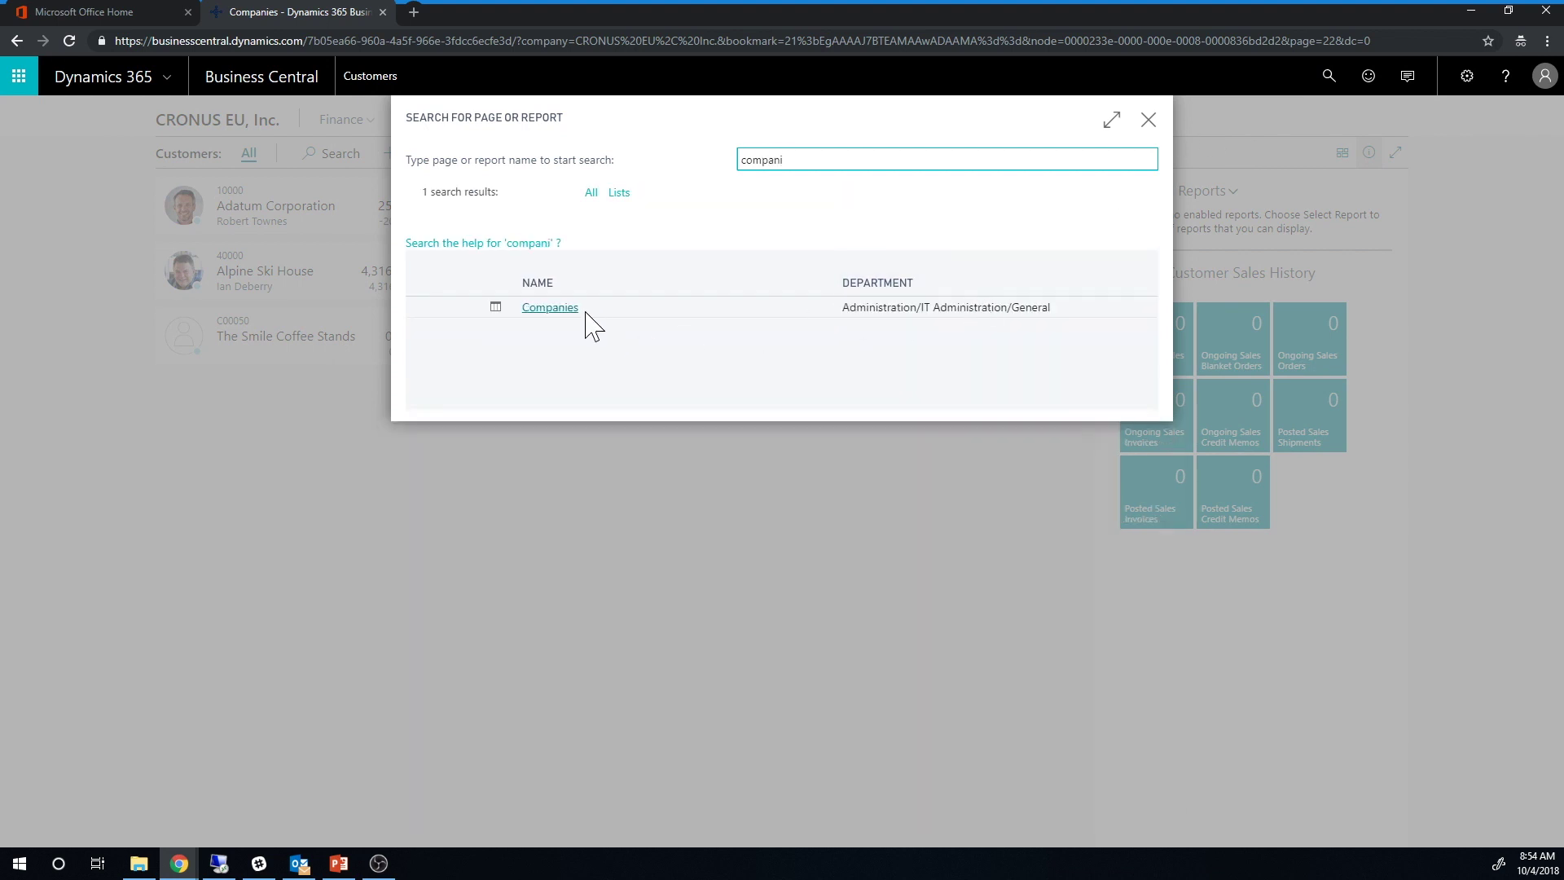
Step: In the Companies list, edit the first row's display name to CRONUS EU, Inc., then close
click(573, 311)
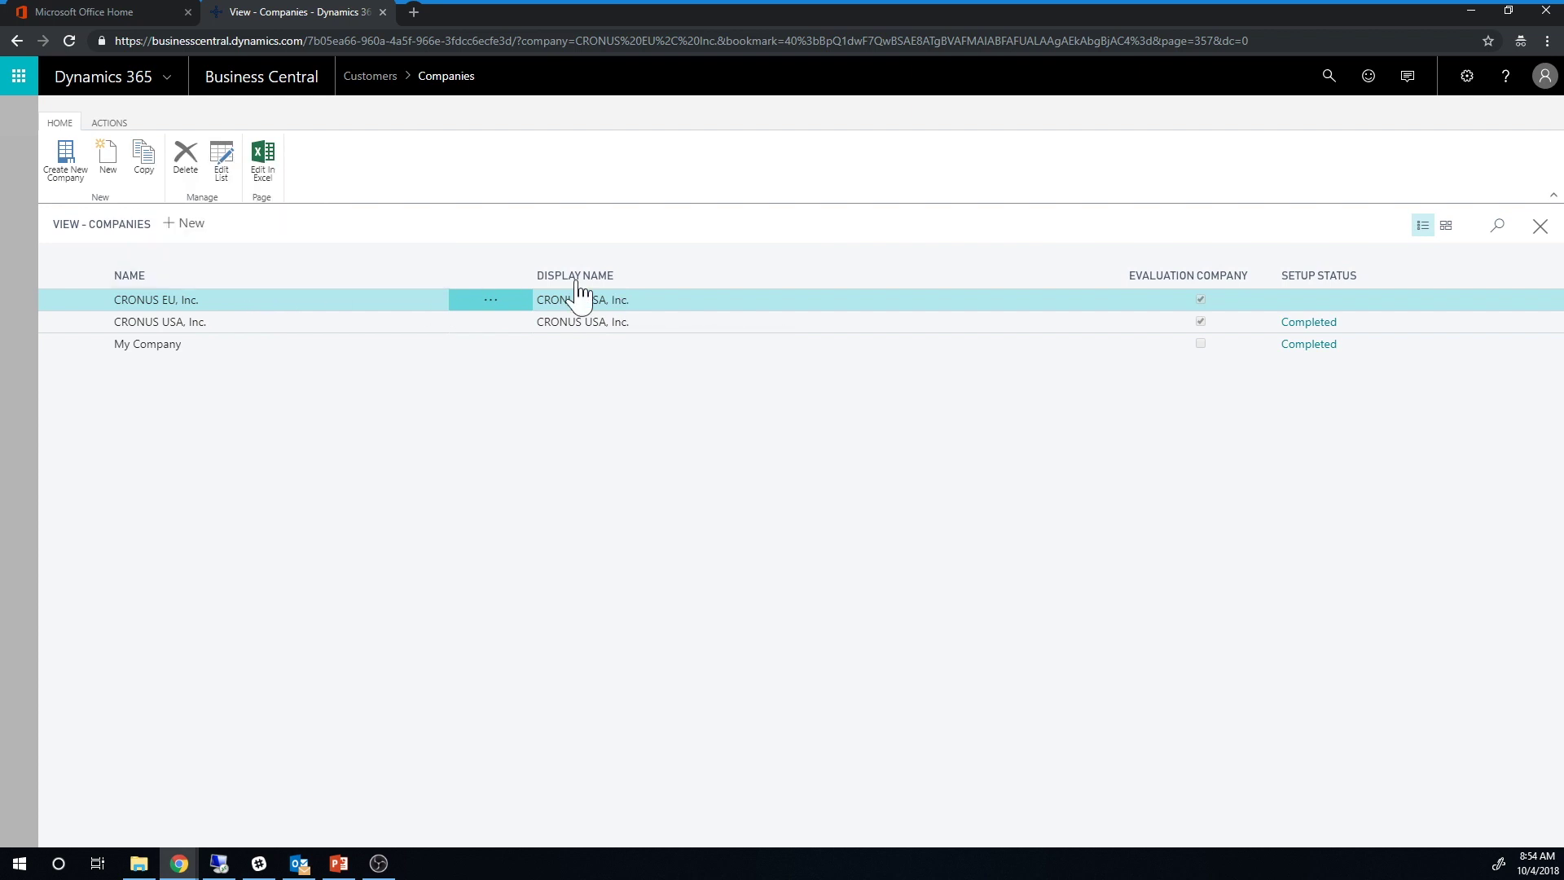
click(119, 125)
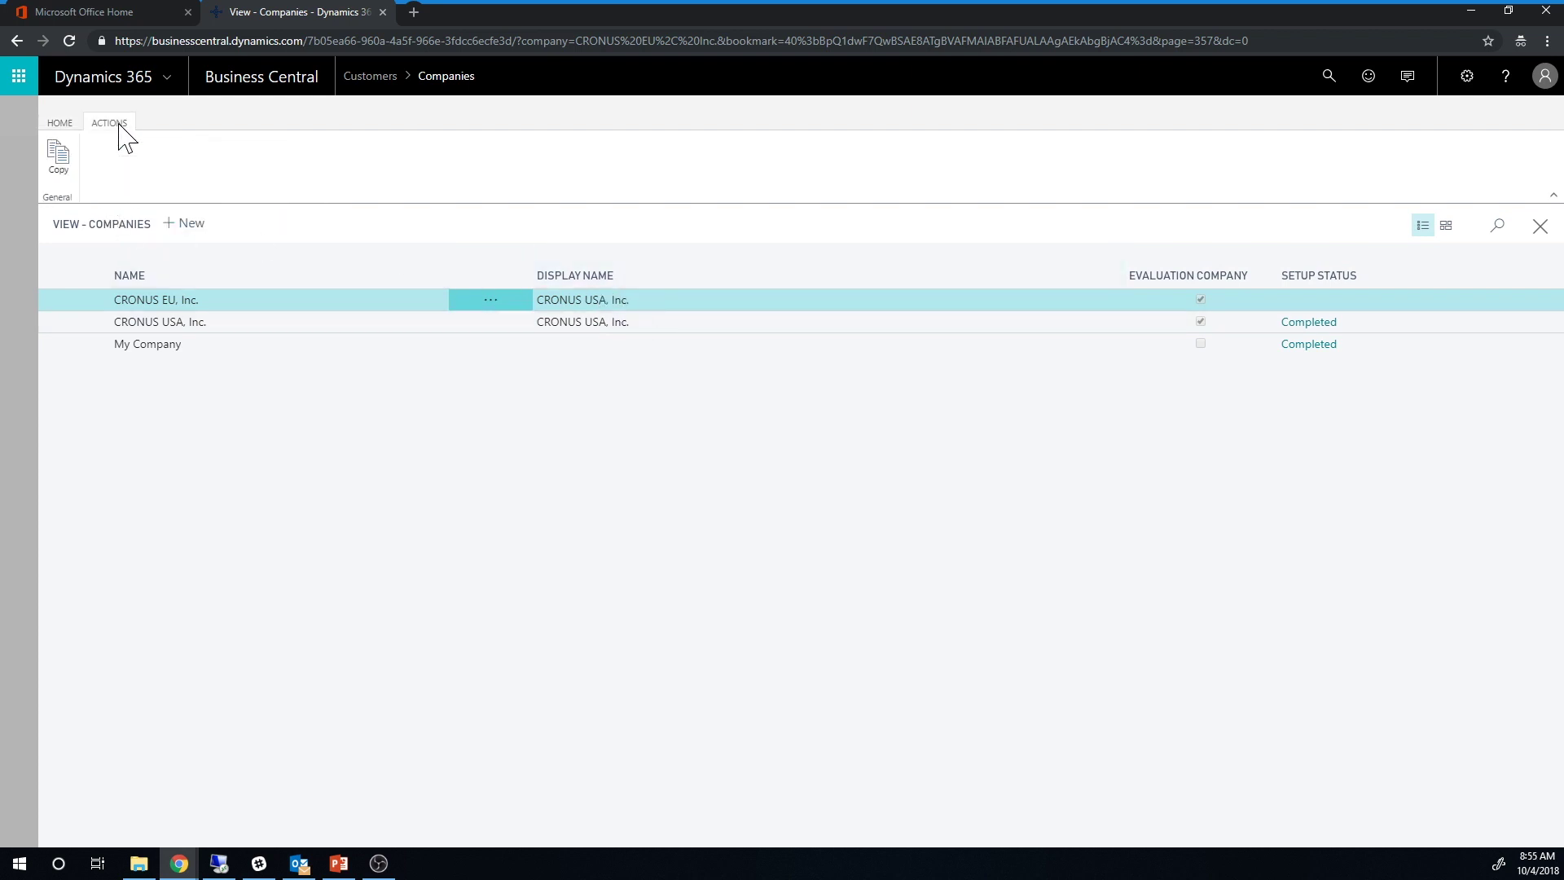
click(50, 125)
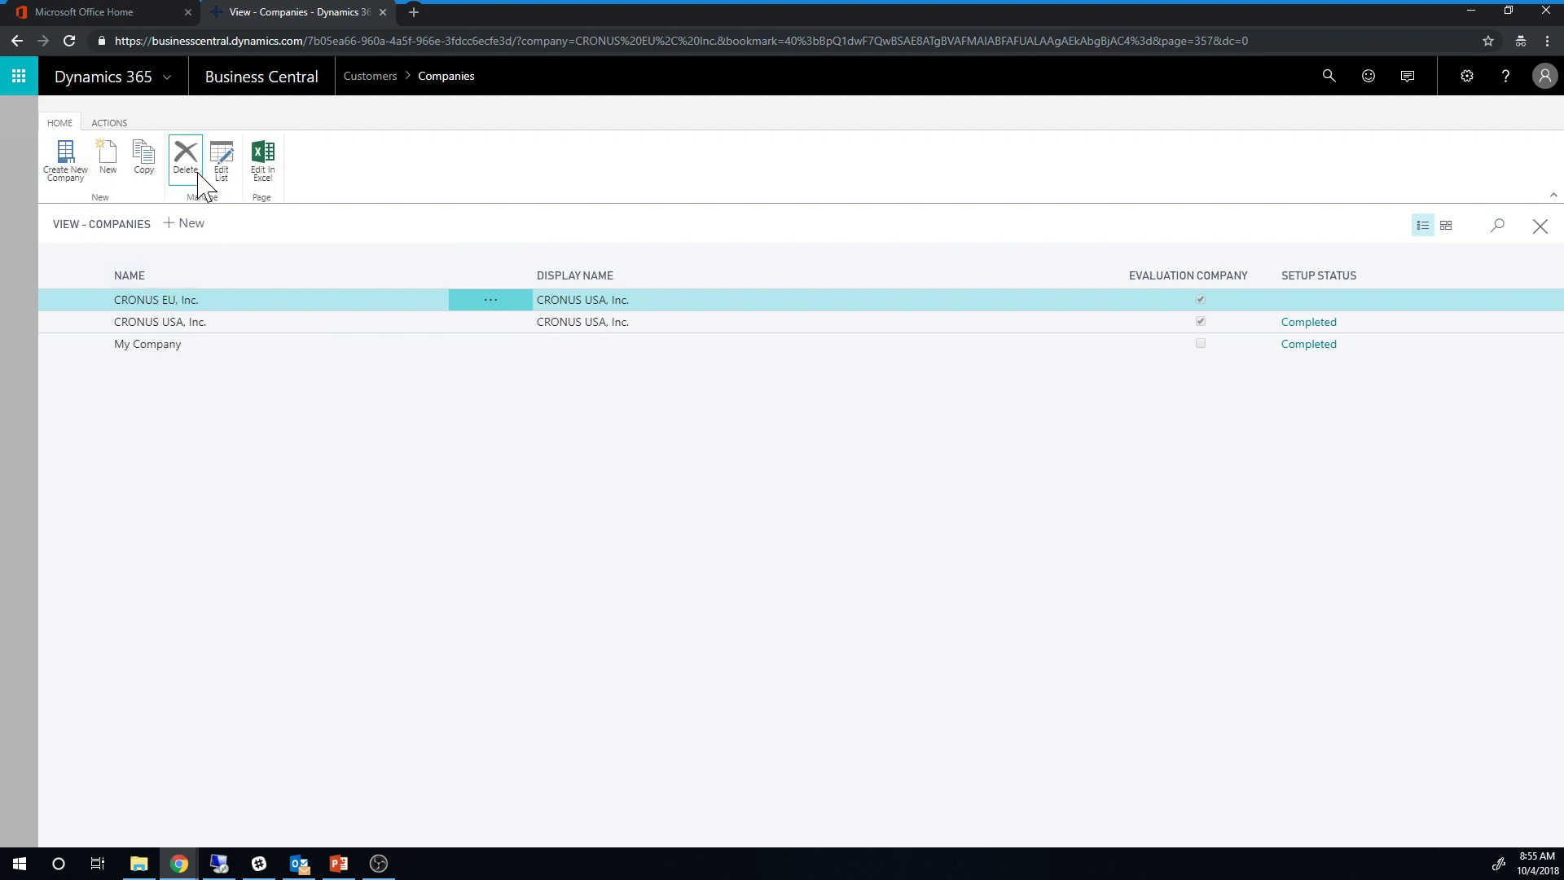
click(221, 159)
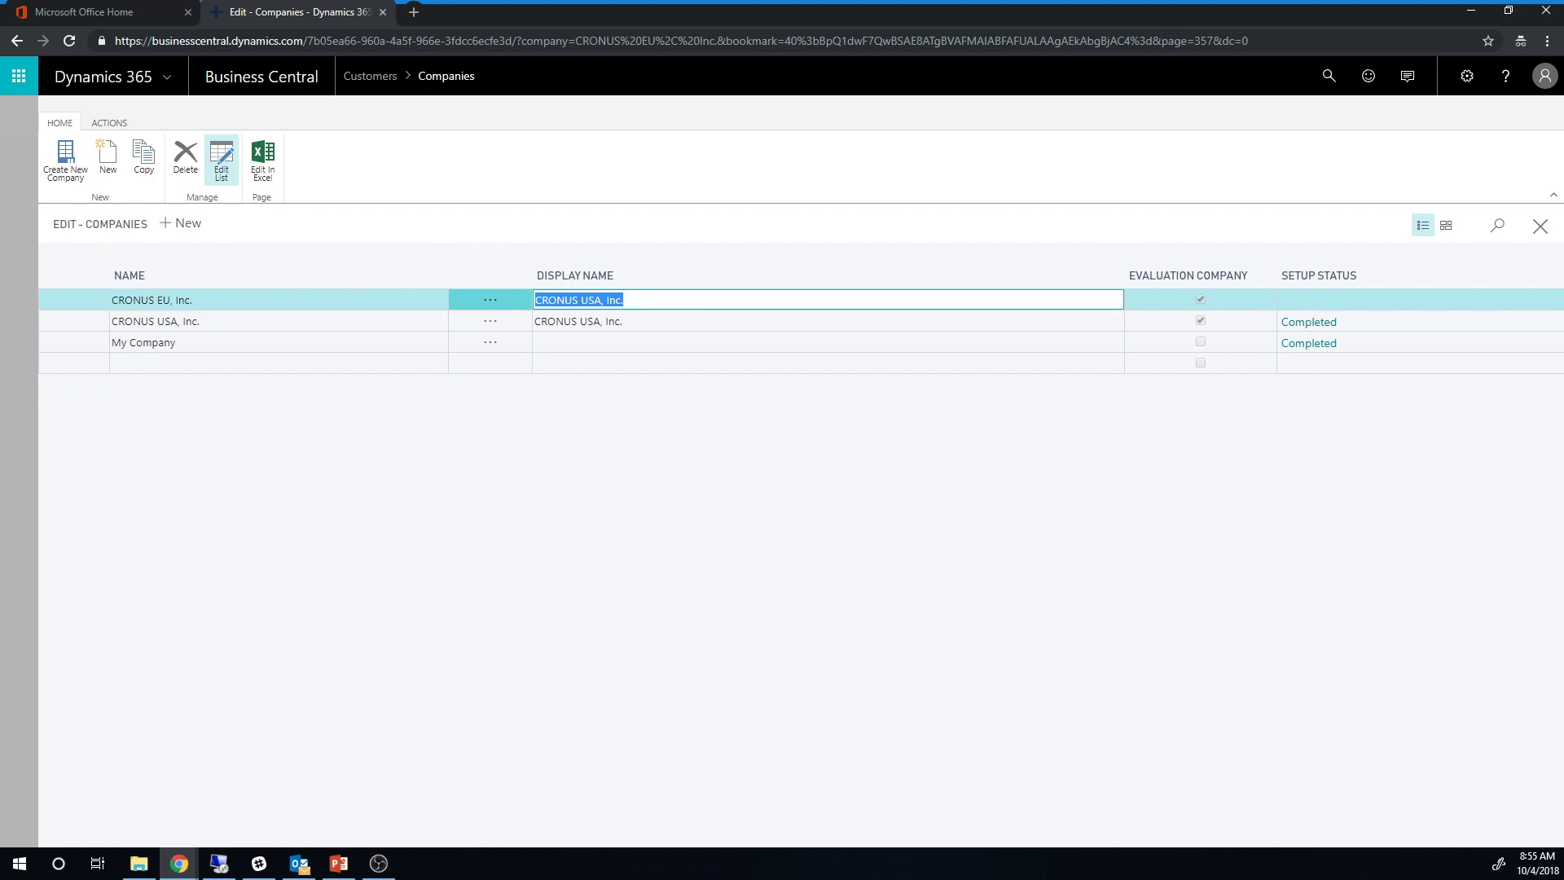
click(602, 300)
key(BackSpace)
key(BackSpace)
key(BackSpace)
key(BackSpace)
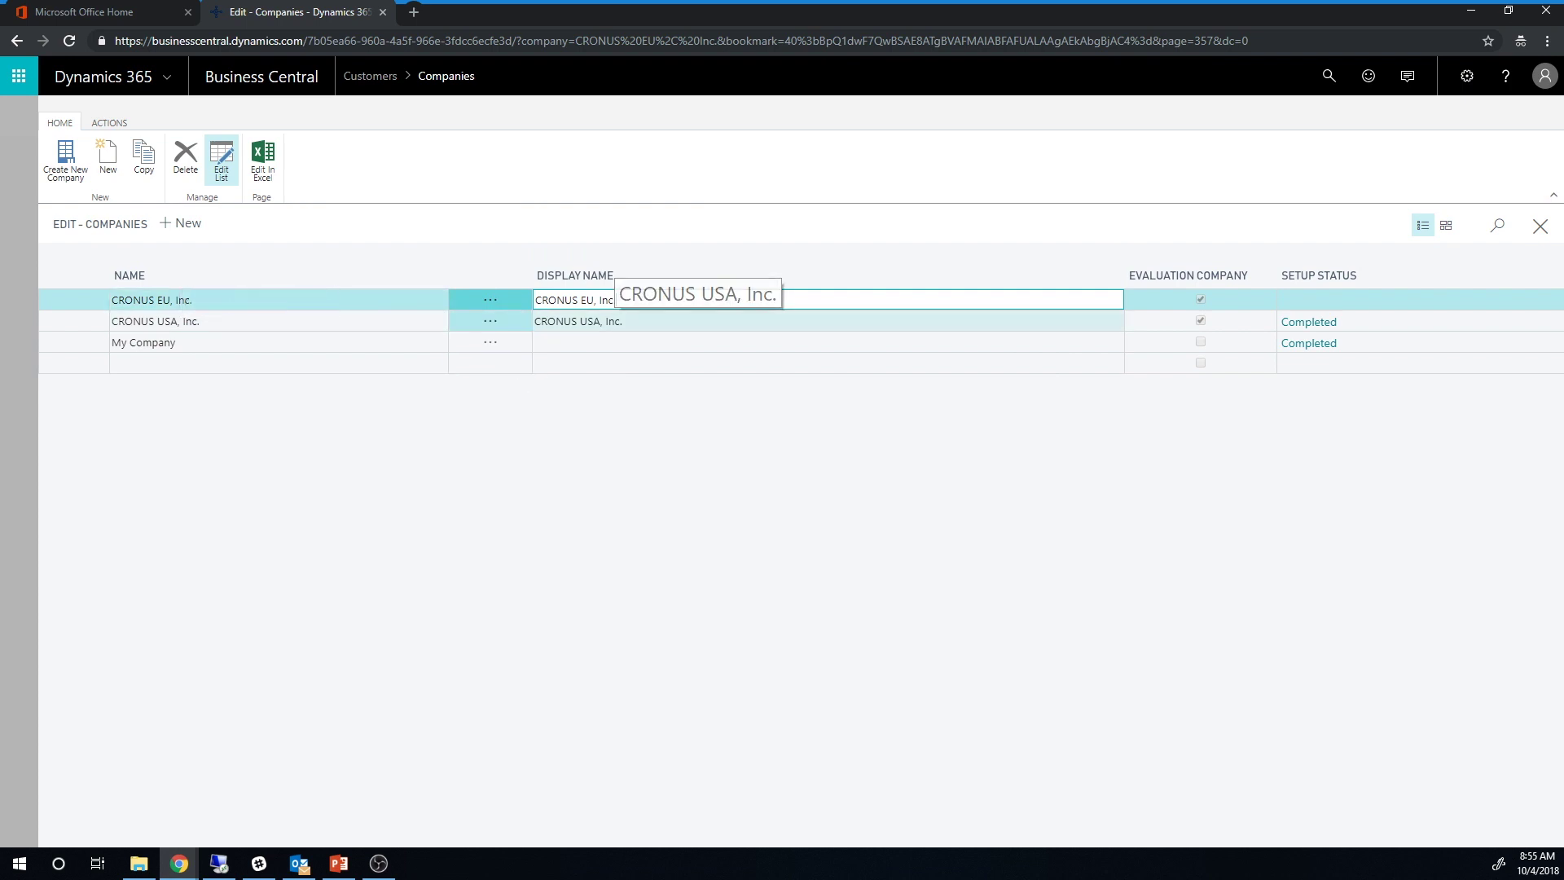
key(Down)
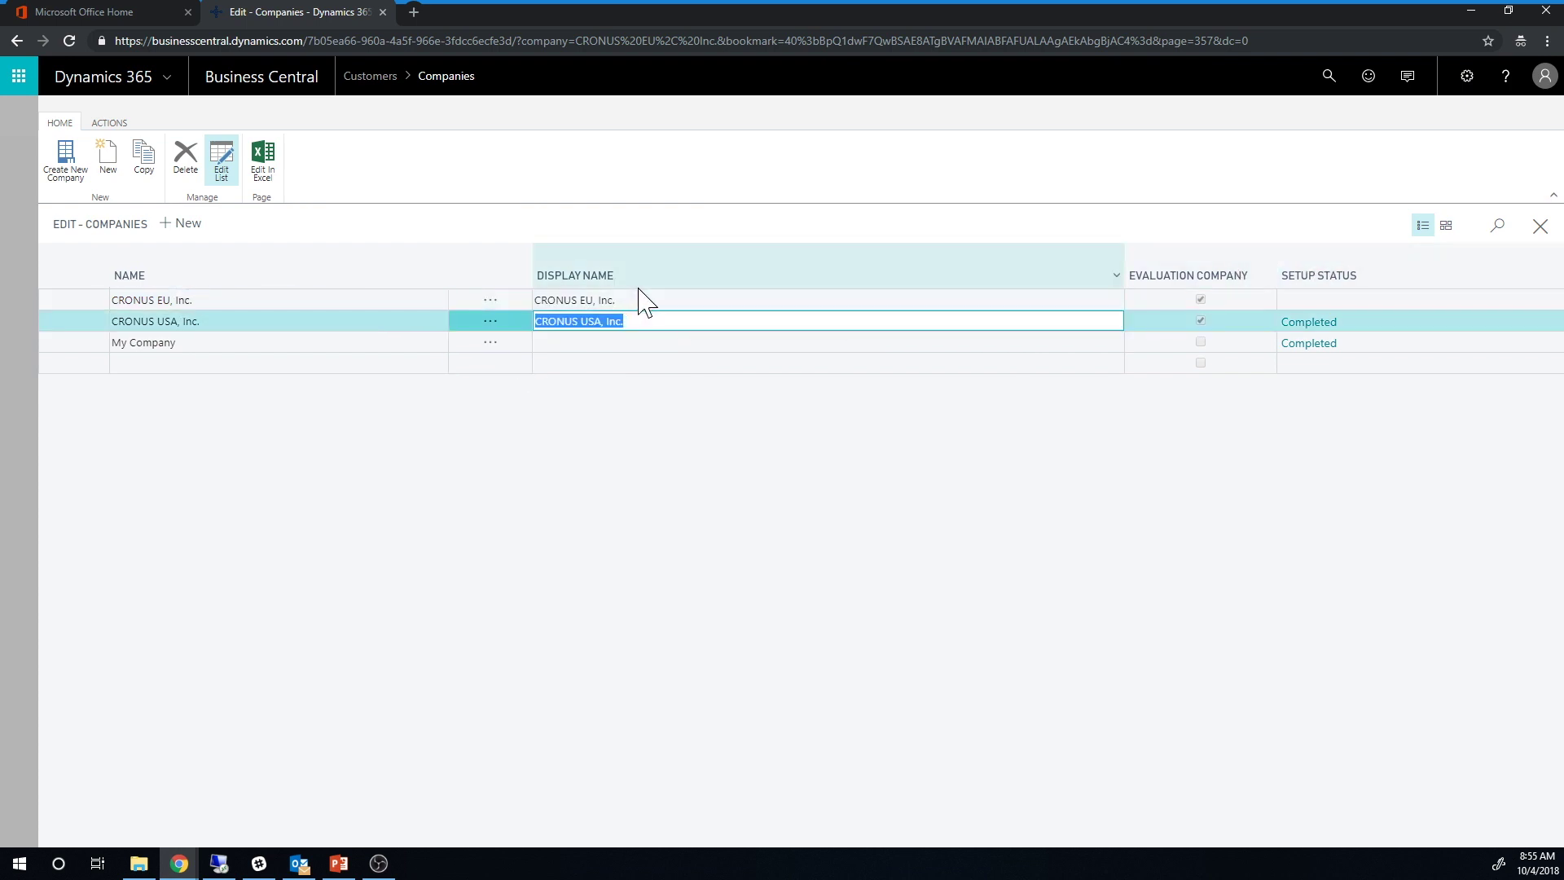
click(539, 299)
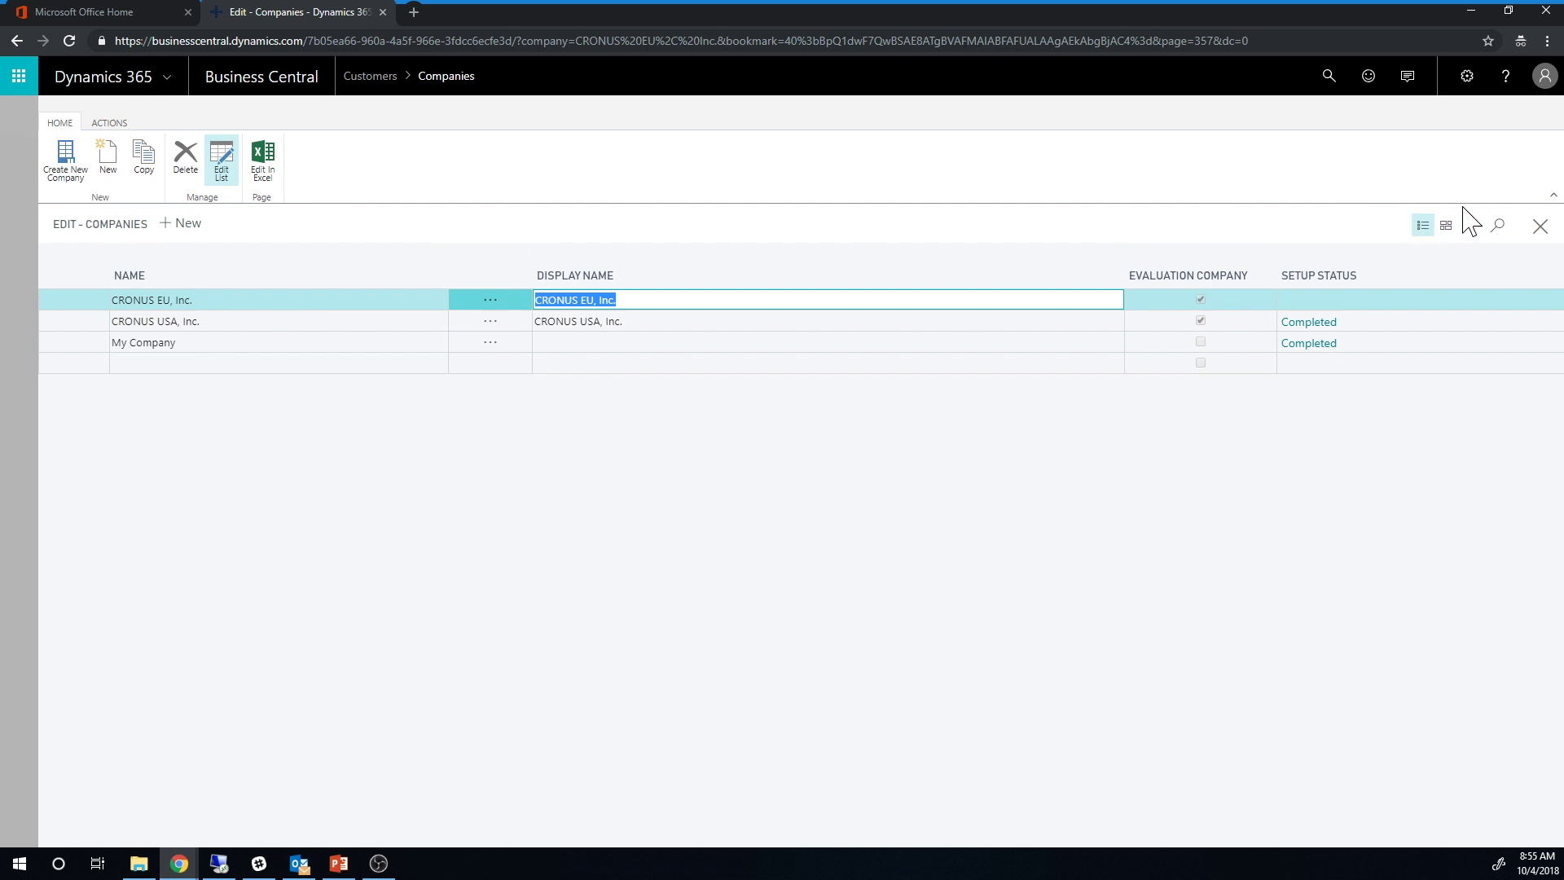
click(1539, 227)
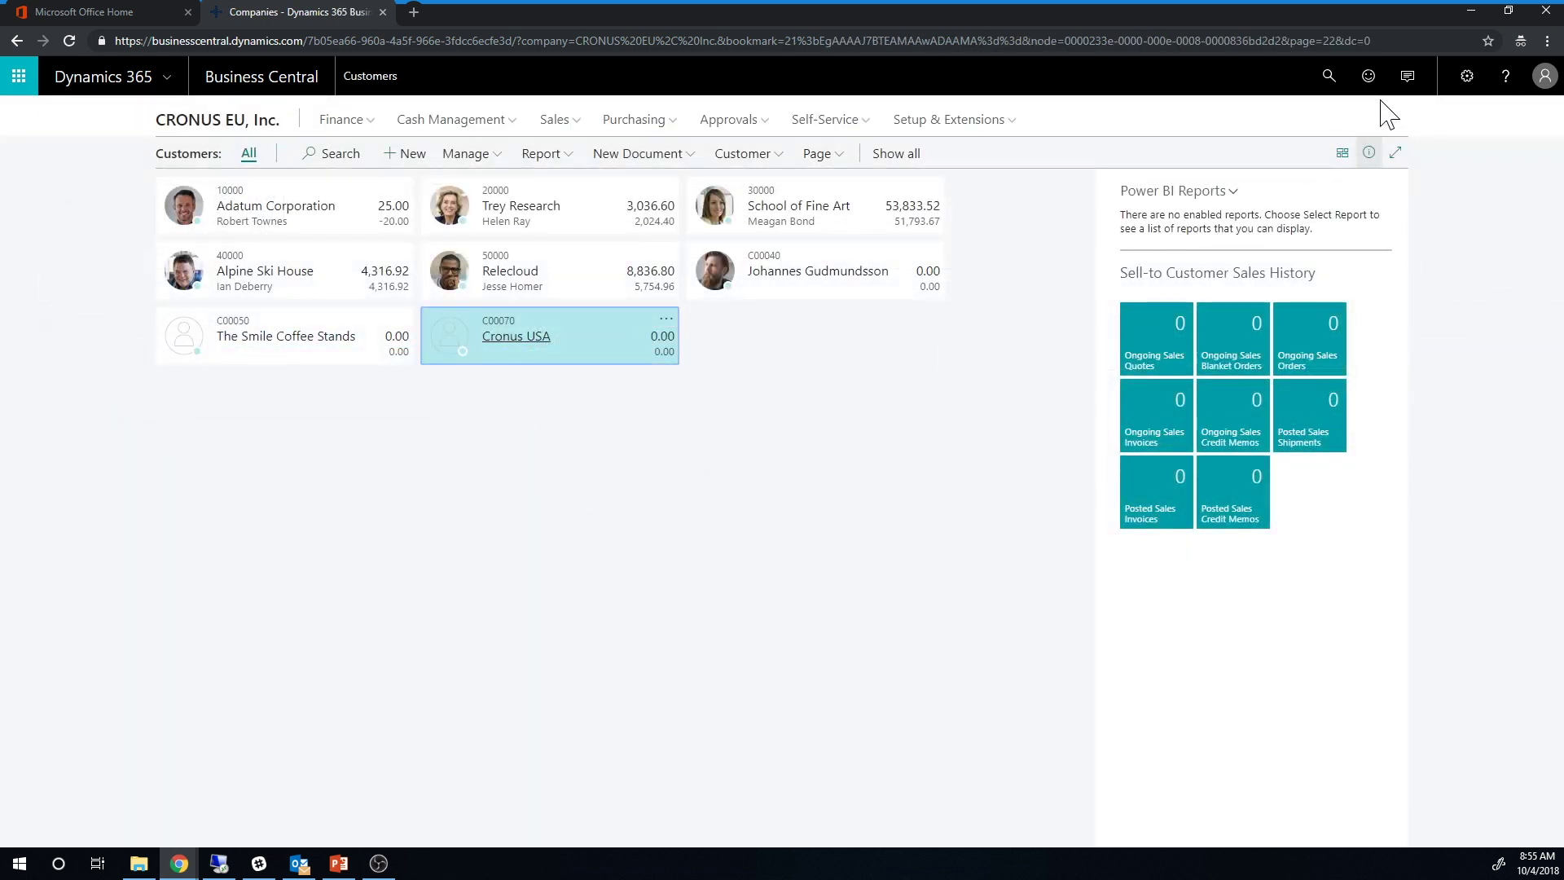
Step: Choose CRONUS USA, Inc. as the company in My Settings and apply it
click(1467, 78)
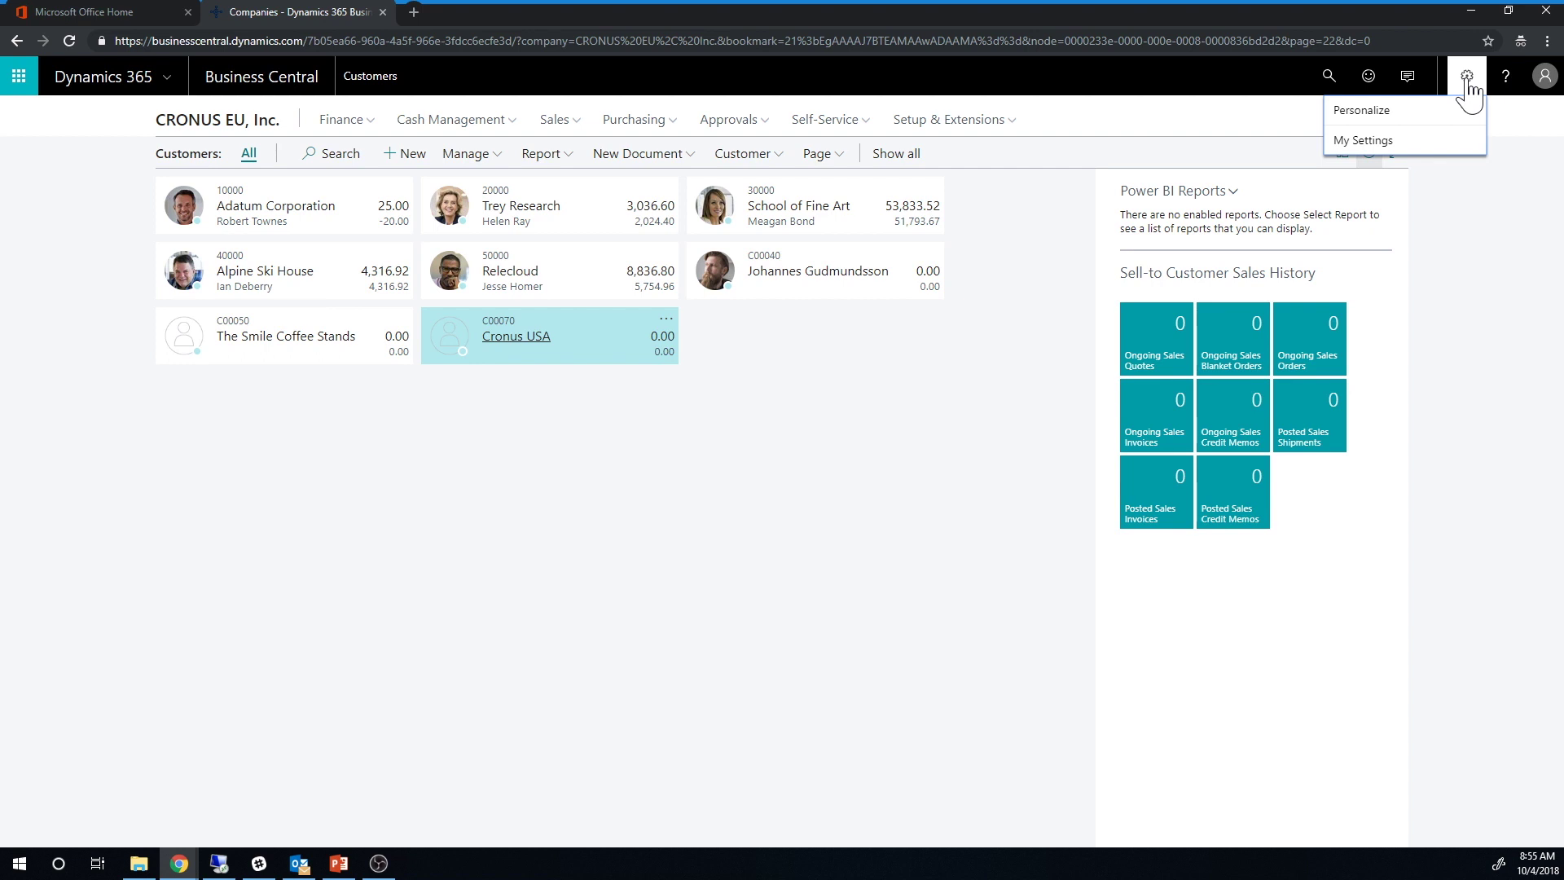
click(1387, 144)
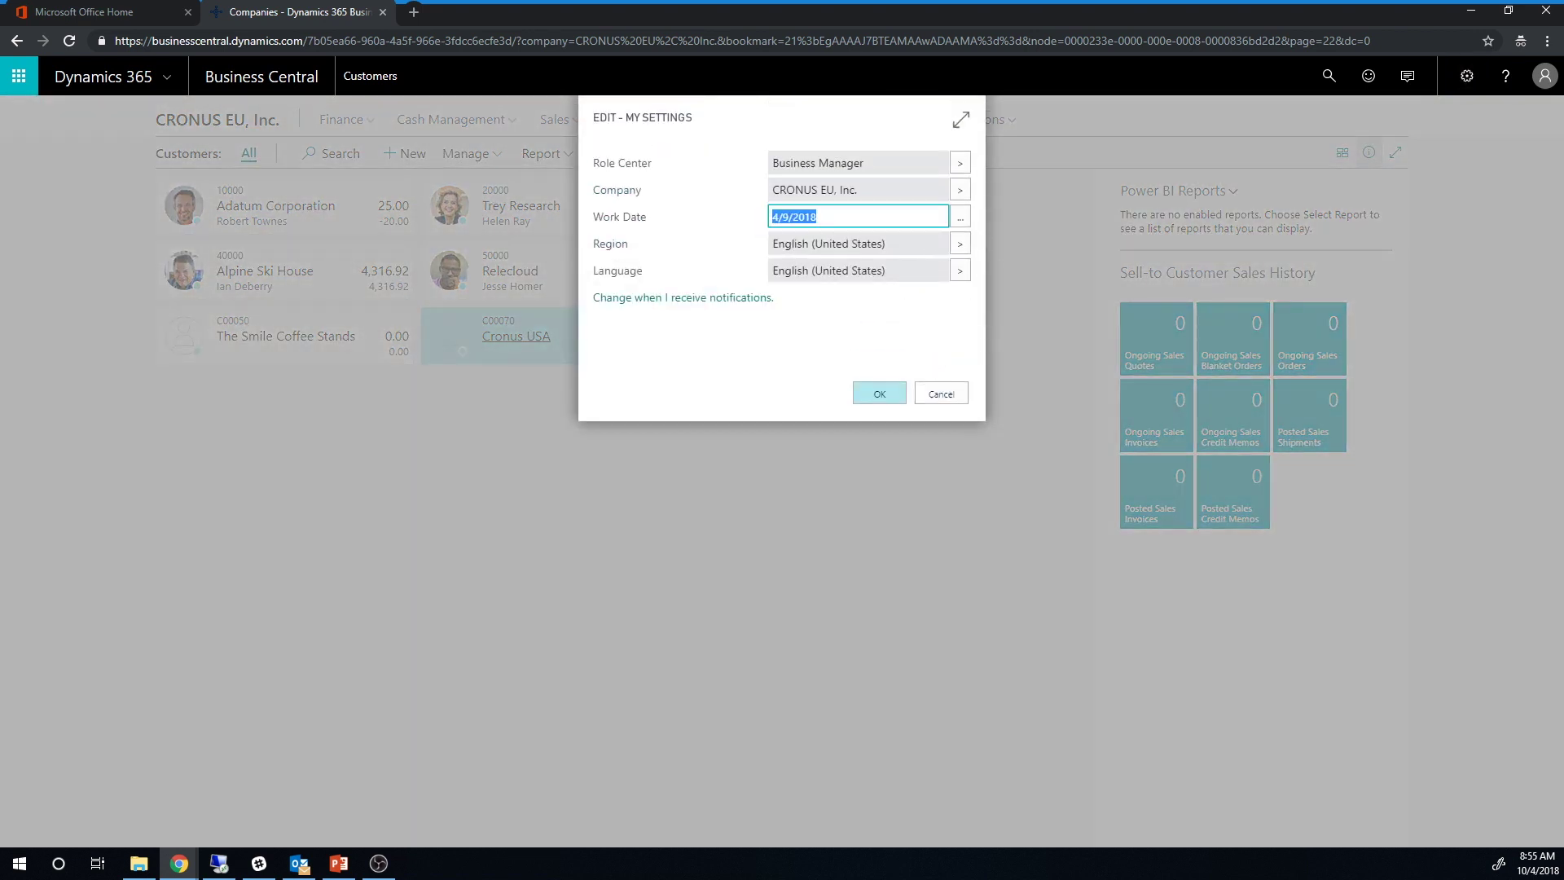
click(961, 192)
click(544, 339)
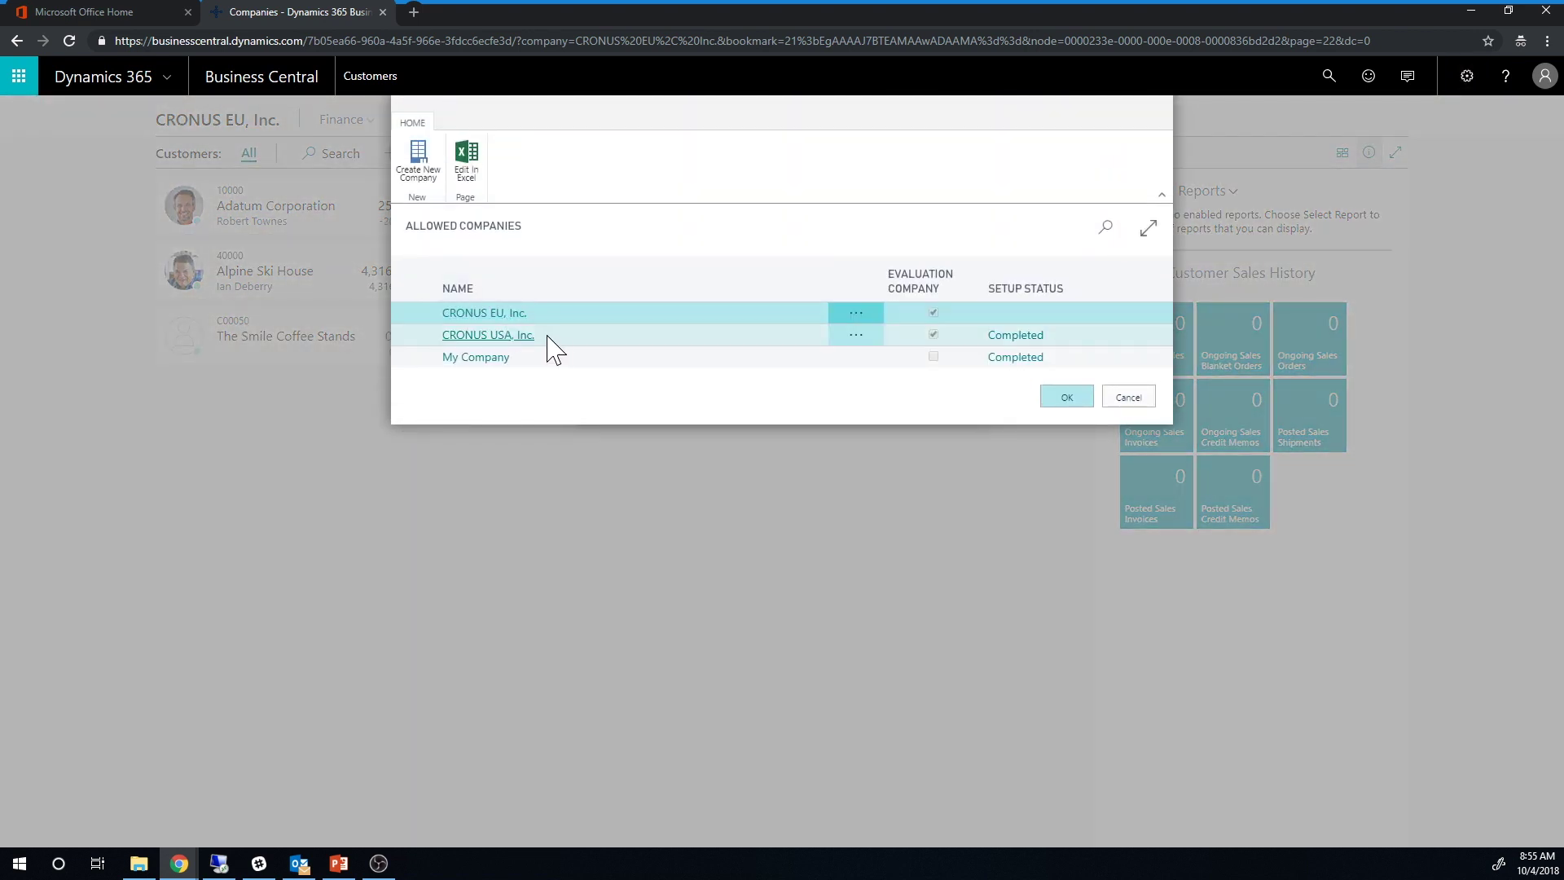
click(1069, 398)
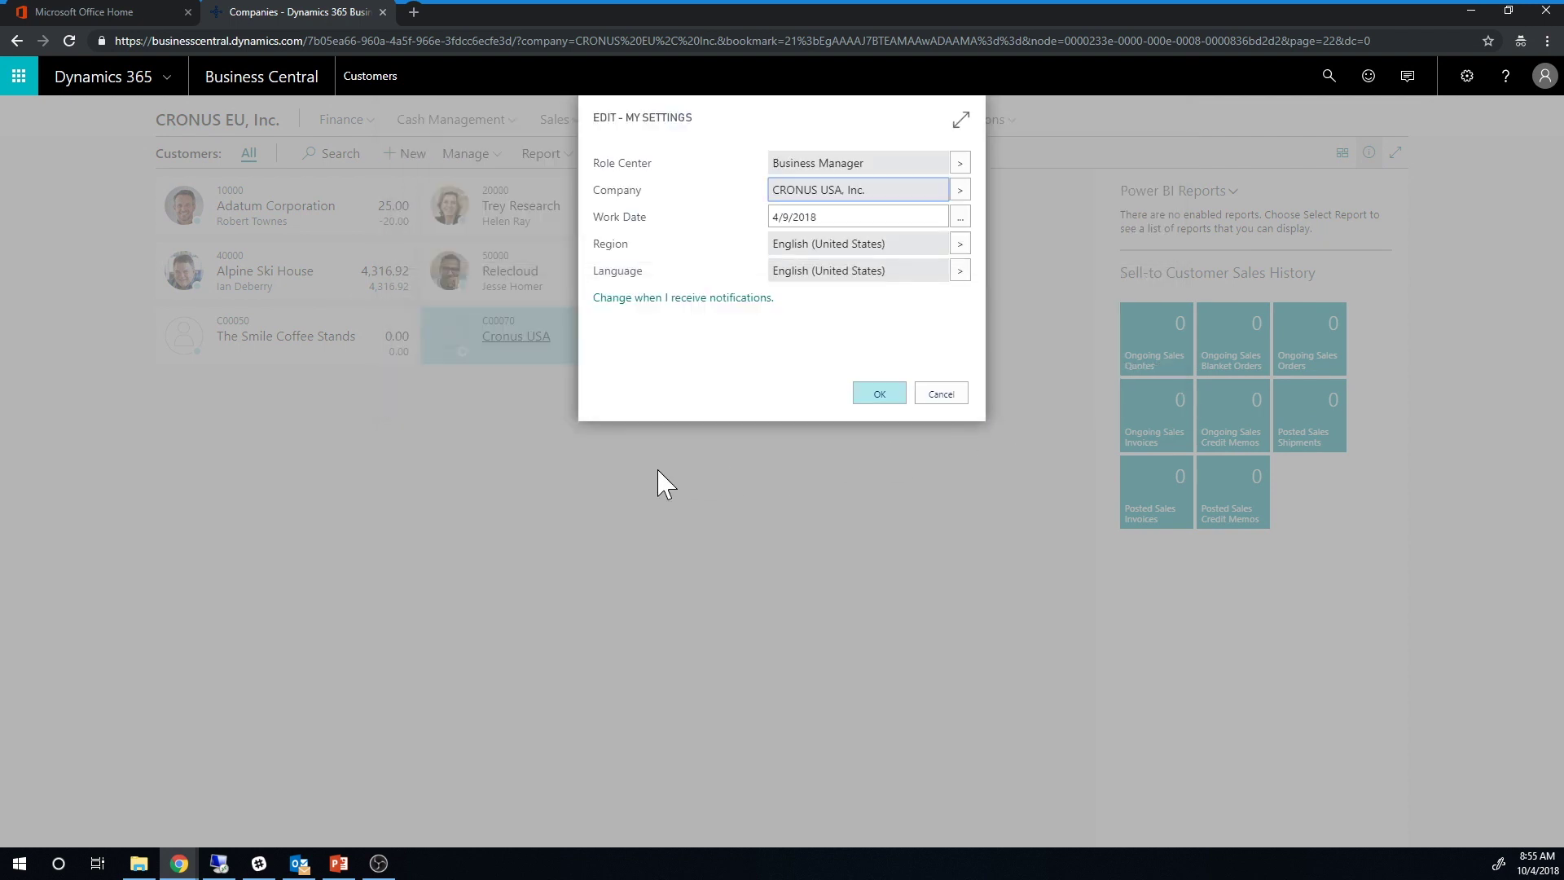
click(879, 393)
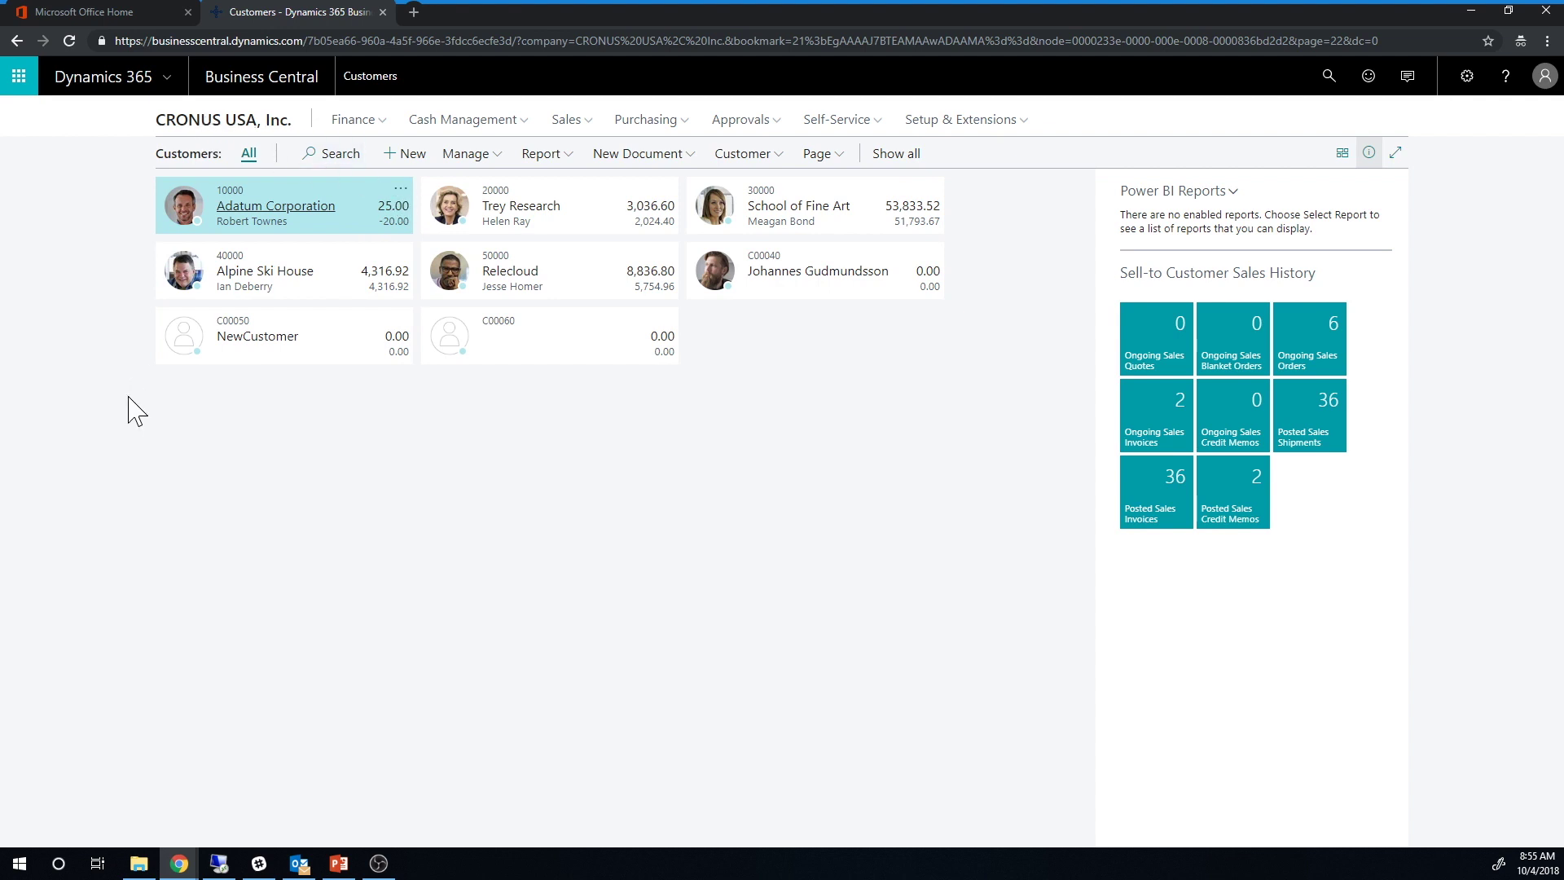
Step: Create a new vendor named Cronus EU from the Business-to-Business template
key(Escape)
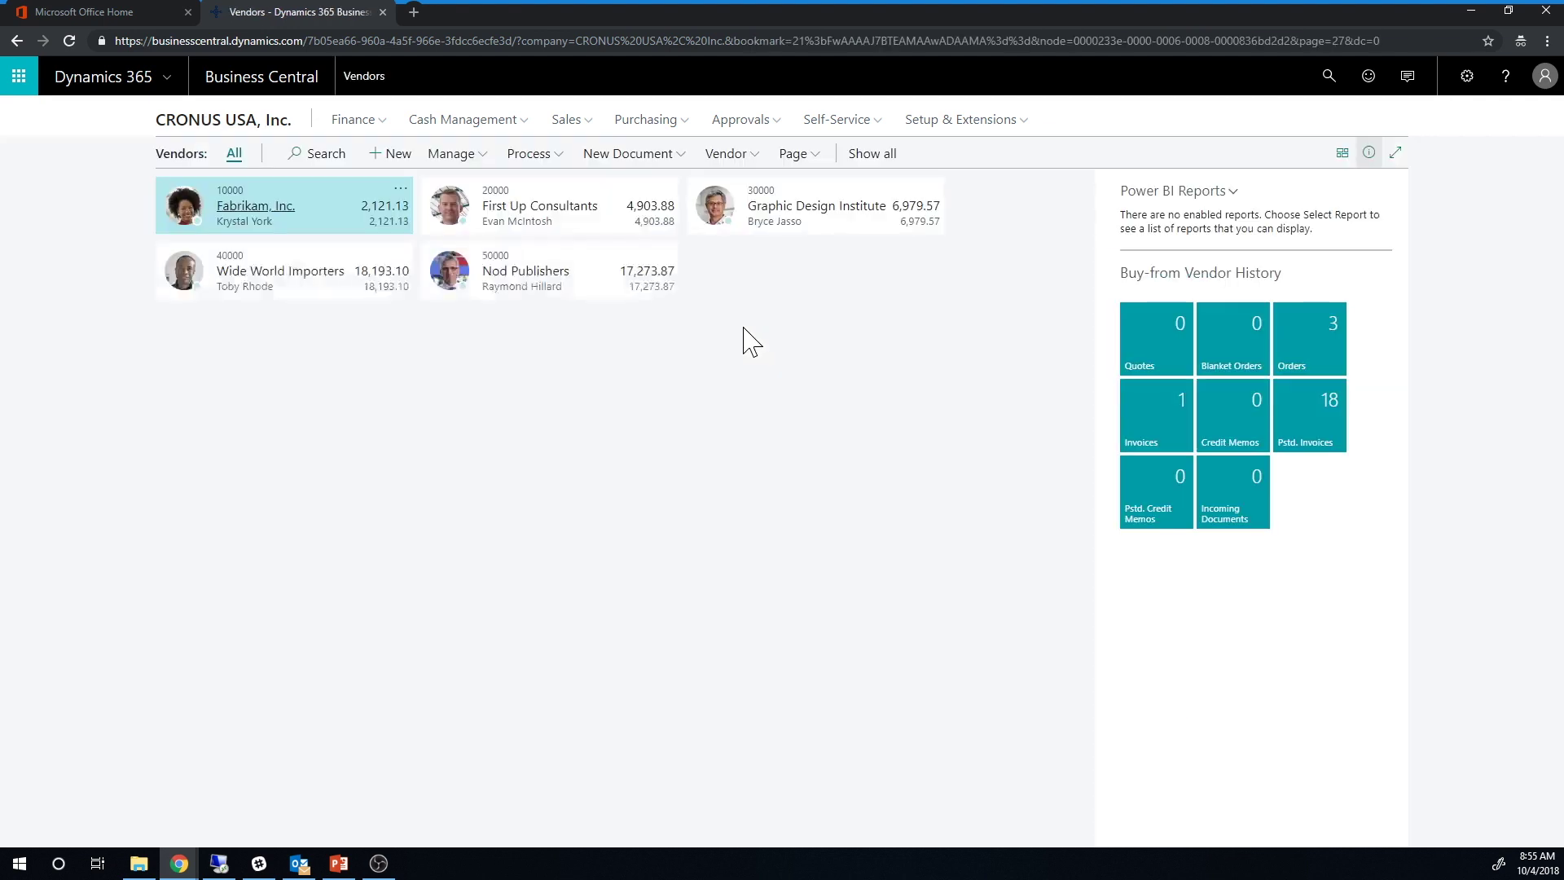
click(401, 154)
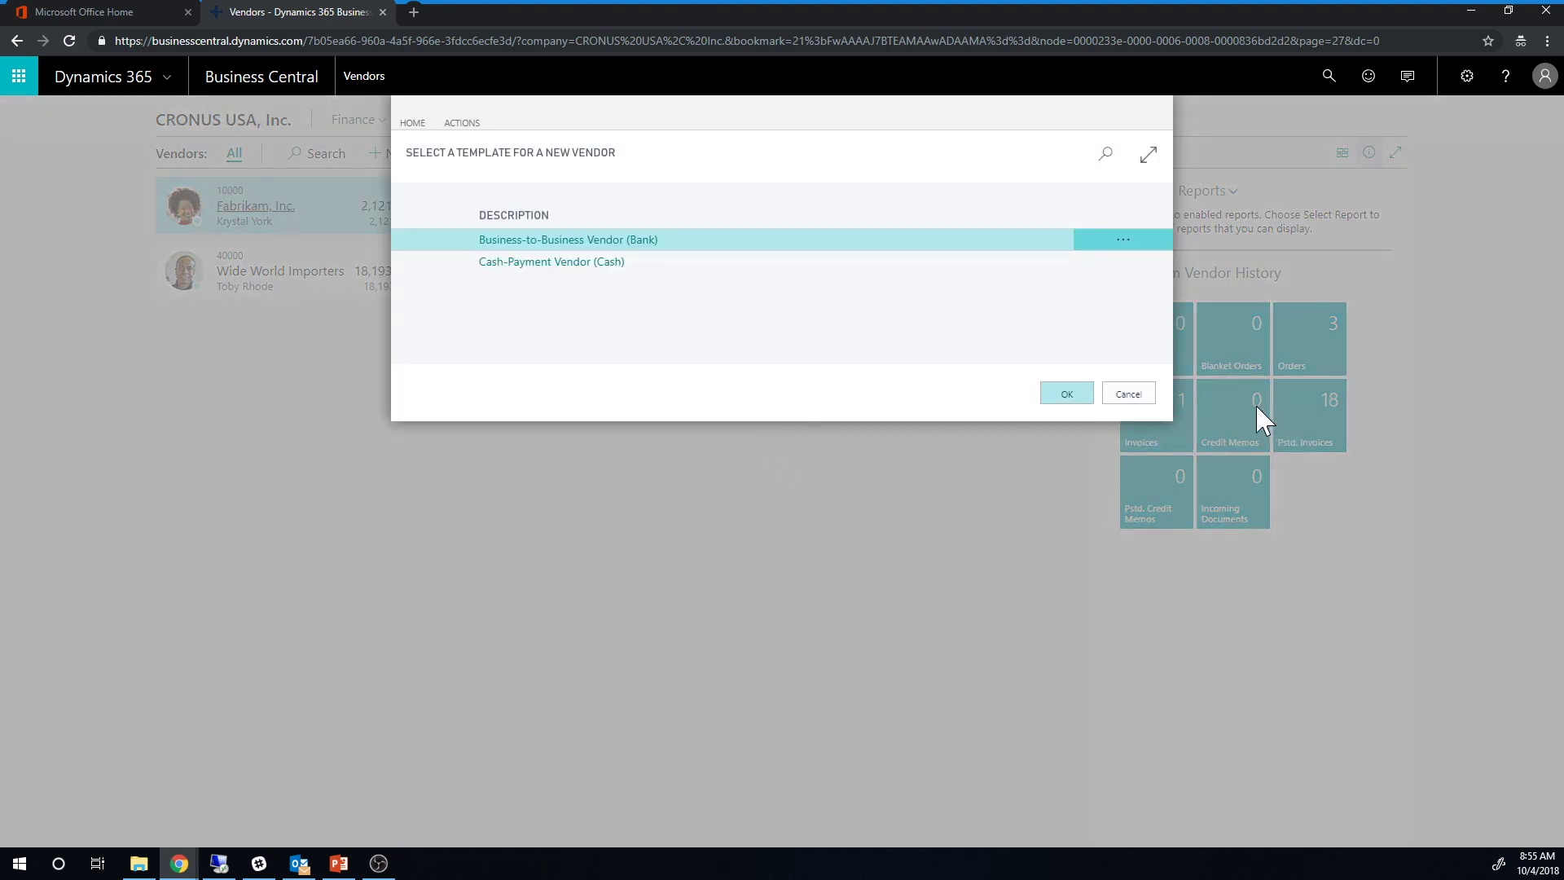
click(1063, 403)
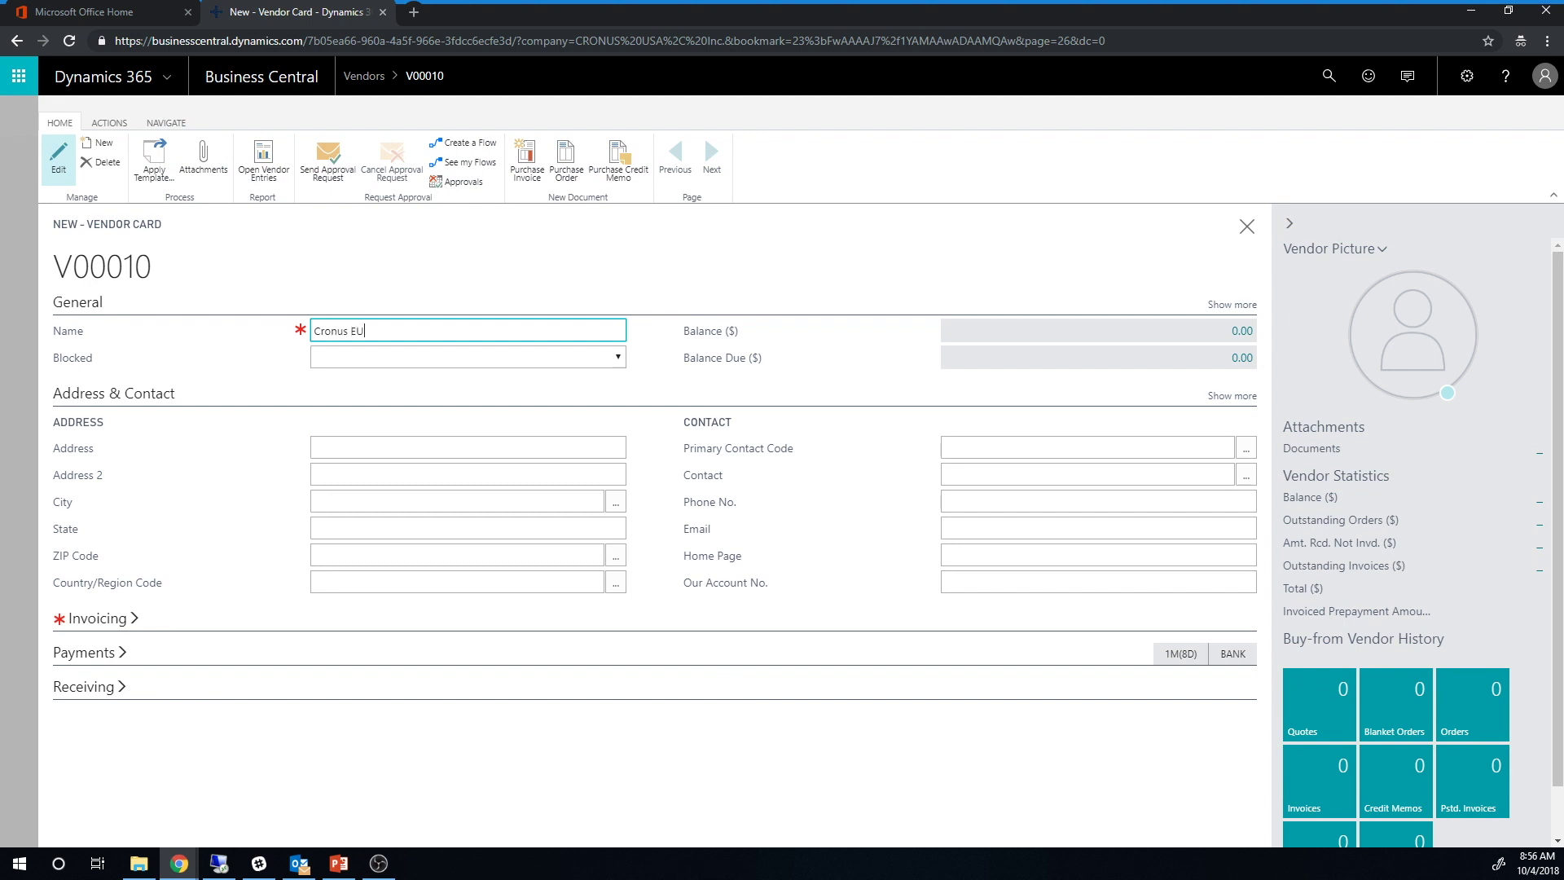
click(468, 357)
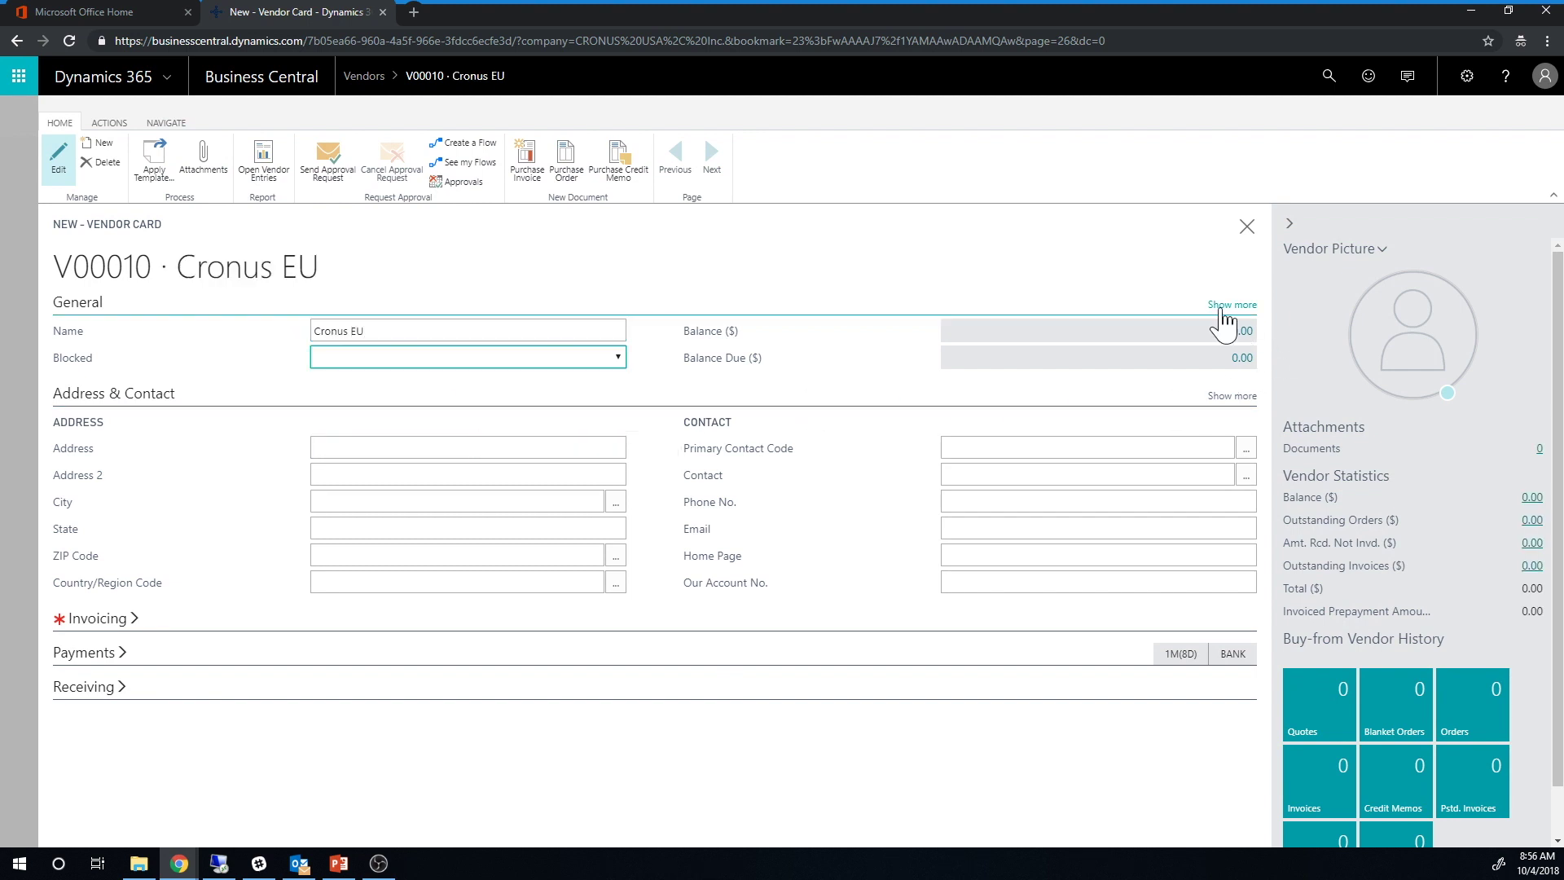
Step: Show all General, Address & Contact and Invoicing fields and begin choosing an IC partner code
click(1230, 305)
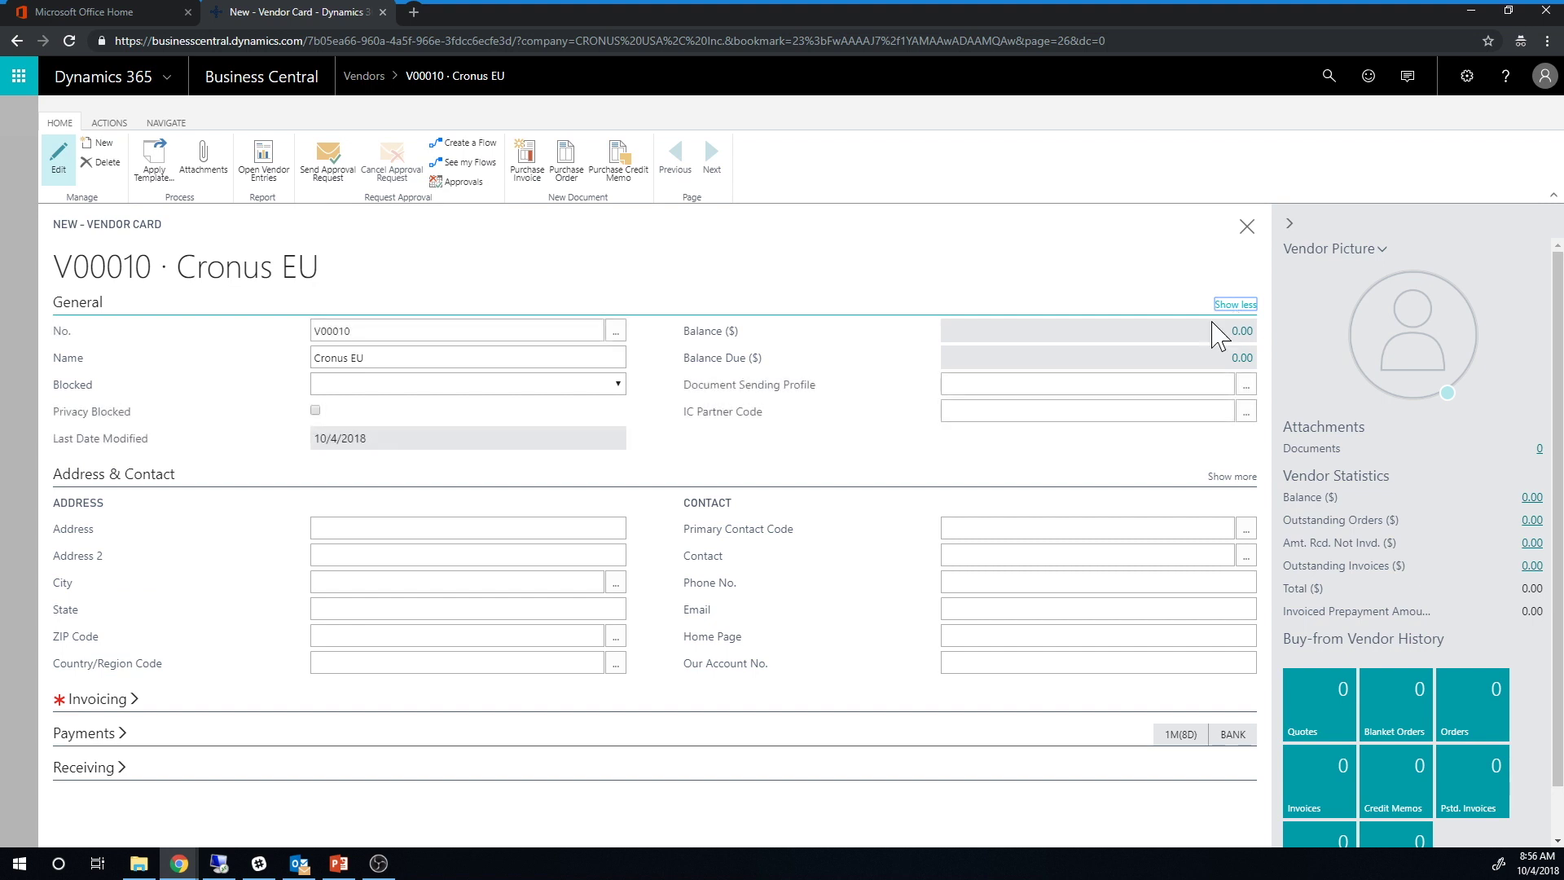
click(1221, 481)
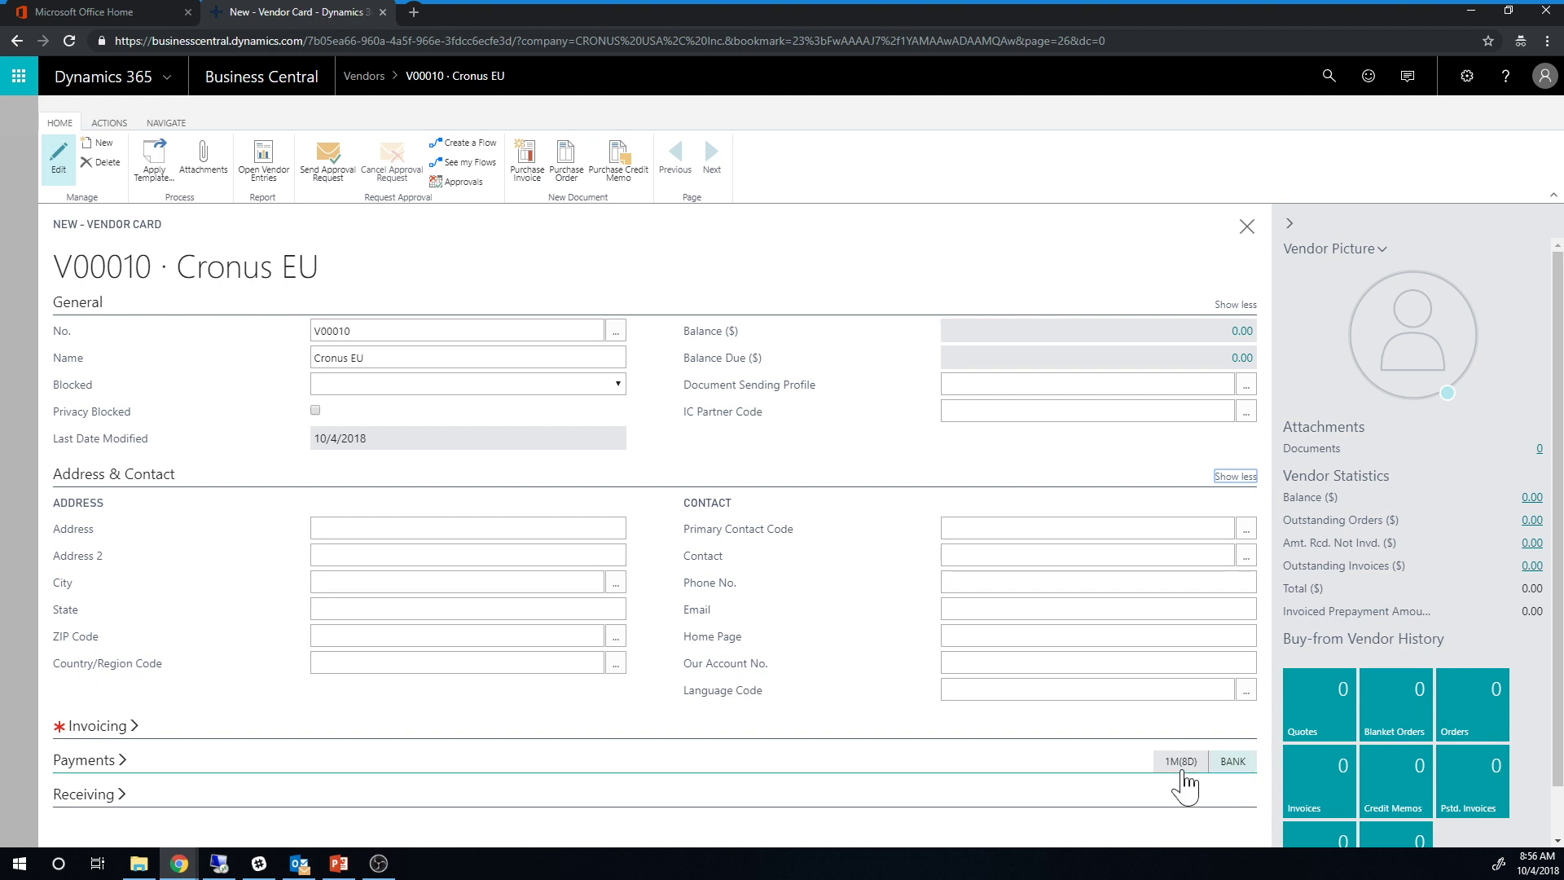
click(134, 737)
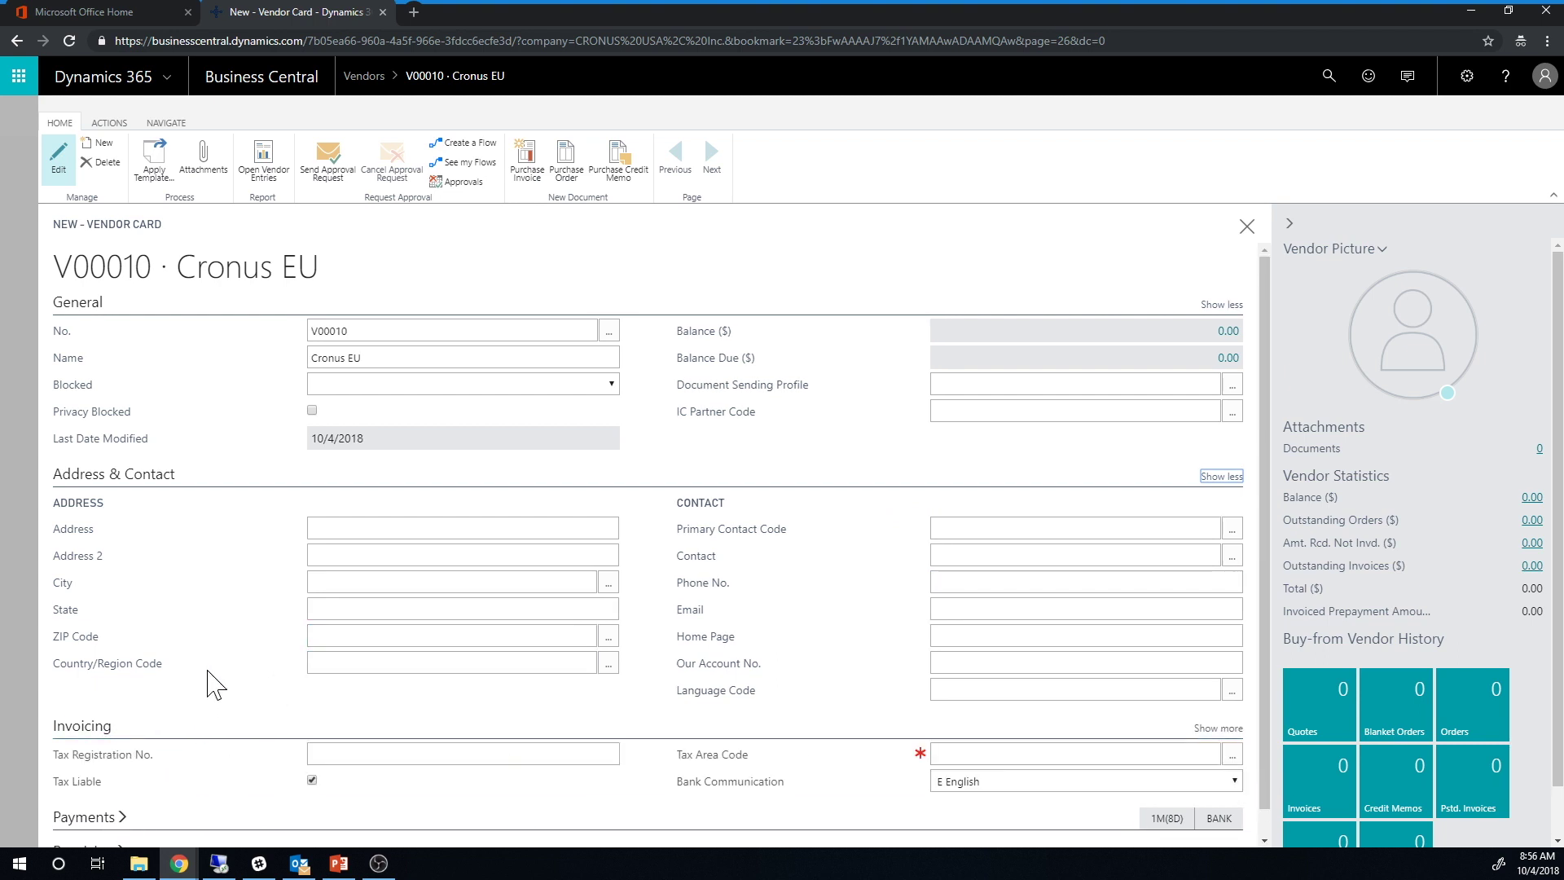
click(1232, 411)
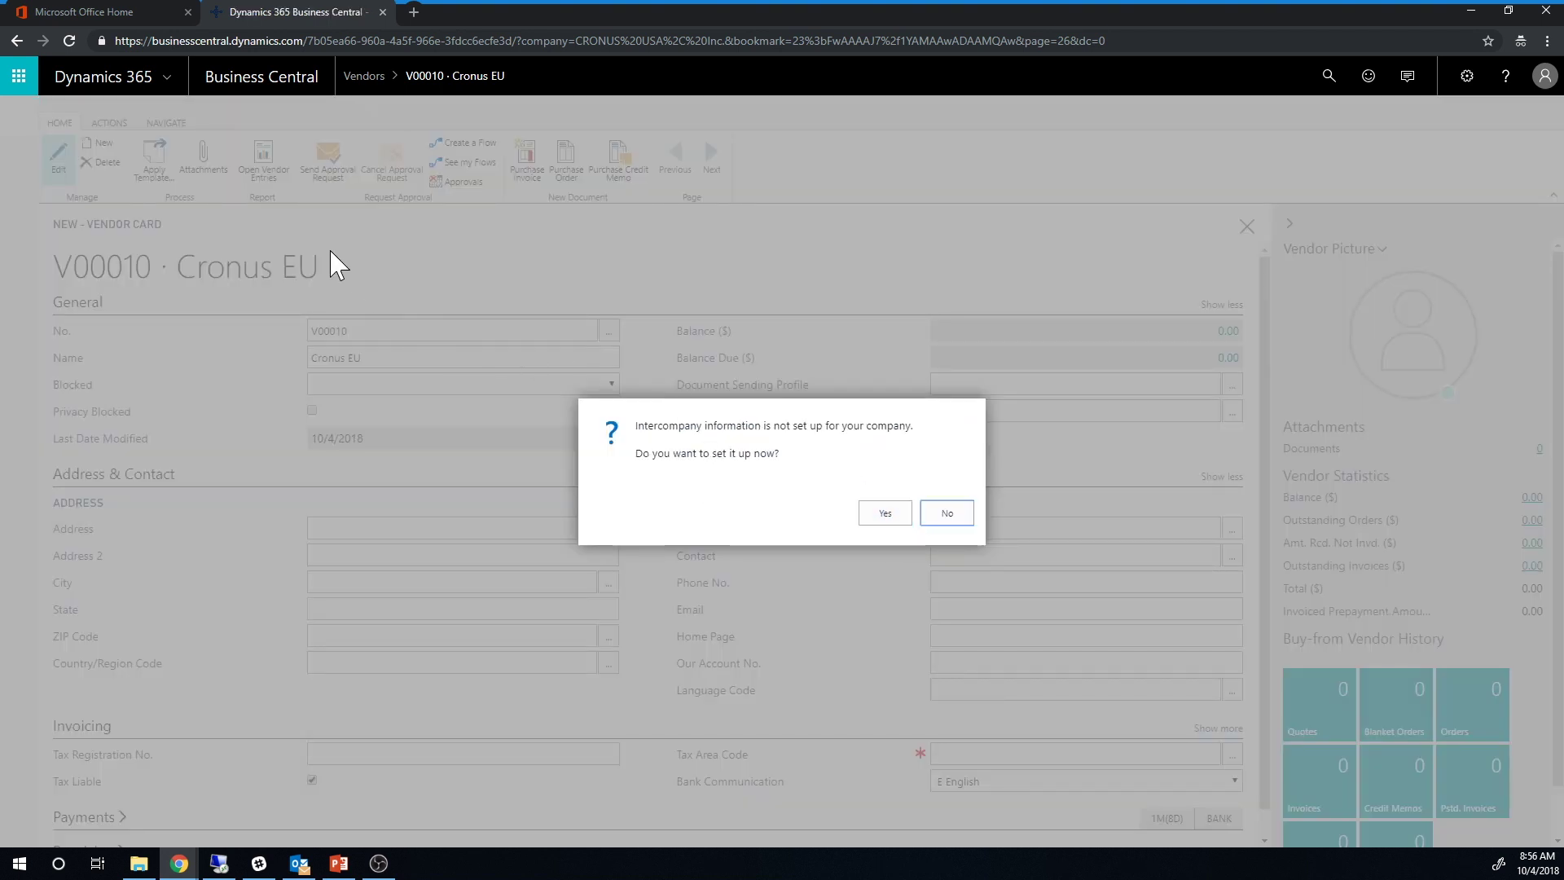
Step: Save CRONUS USA's intercompany setup as CRONUSUSA with Auto. Send Transactions turned on
click(887, 524)
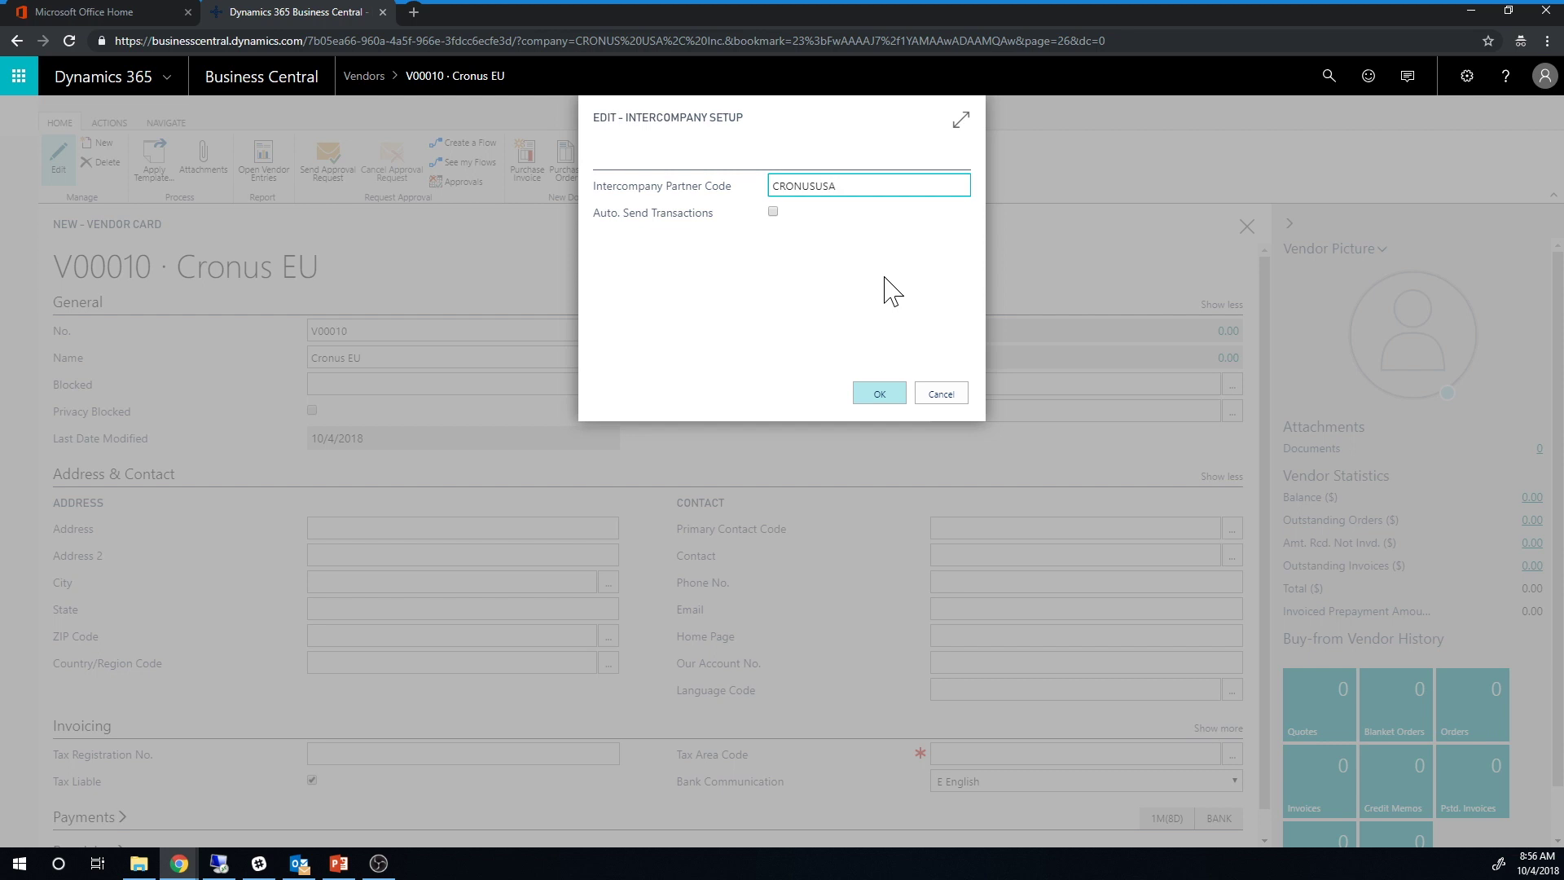
click(773, 211)
click(880, 393)
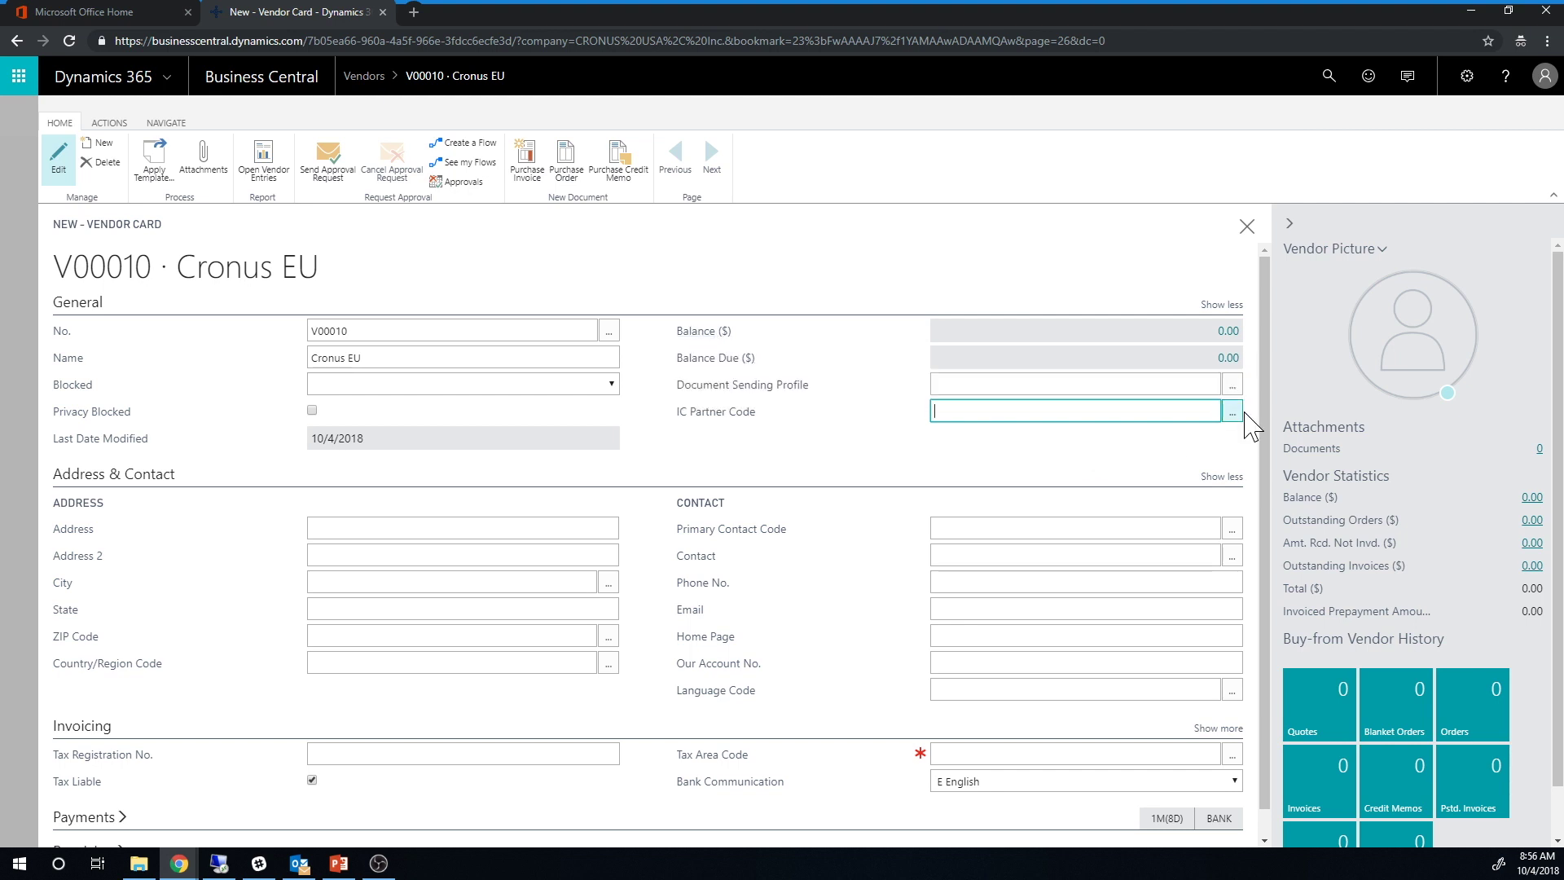
Step: Create new IC partner CRONUSEU named Cronus EU, with partner company CRONUS EU, Inc
click(1233, 413)
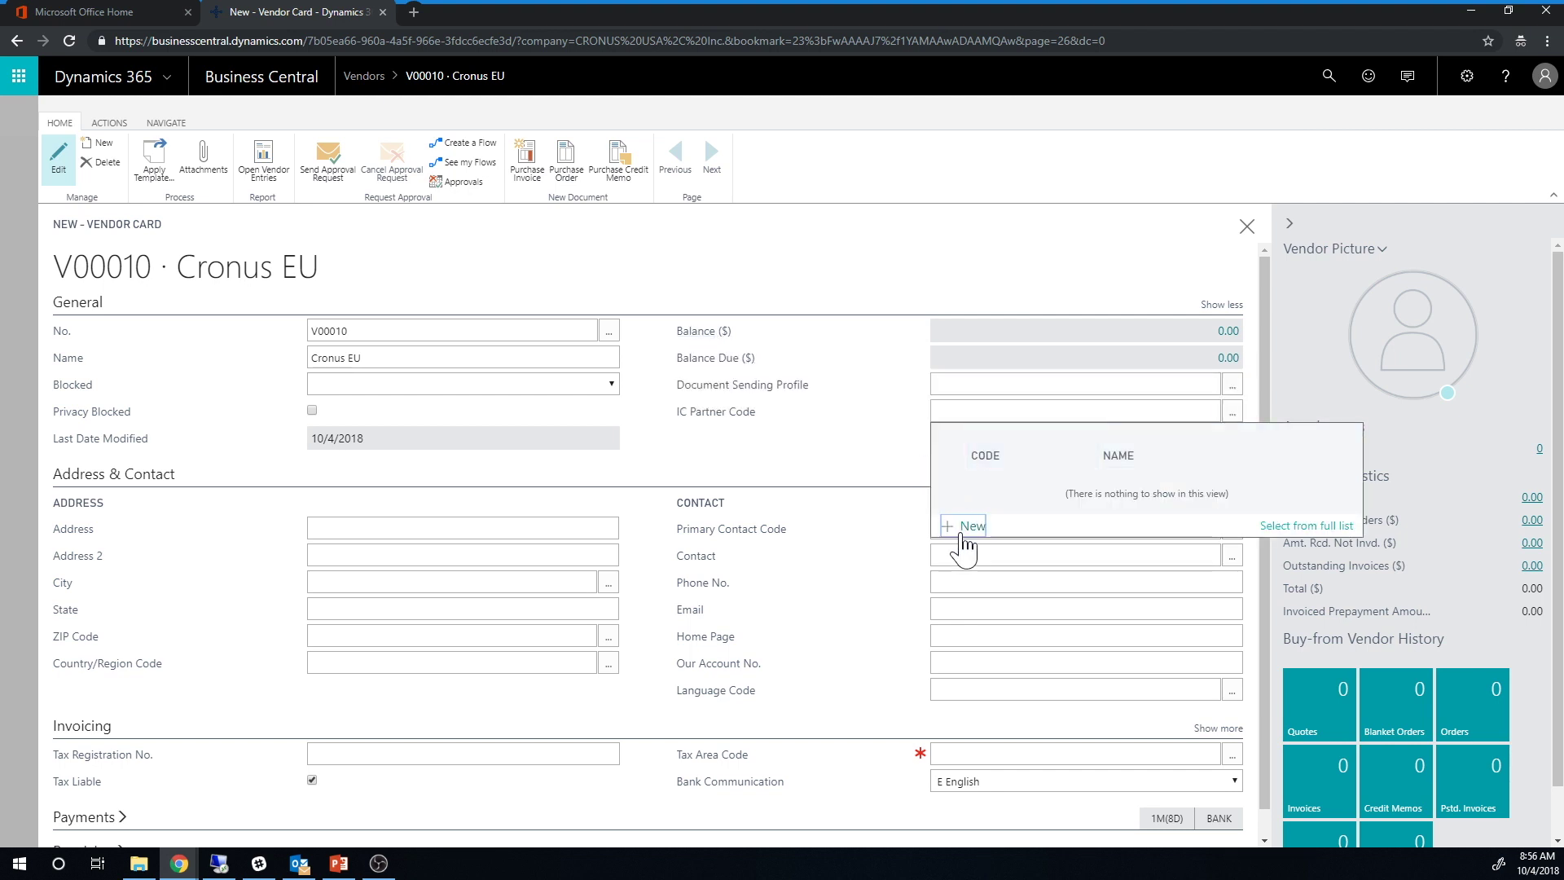
click(964, 527)
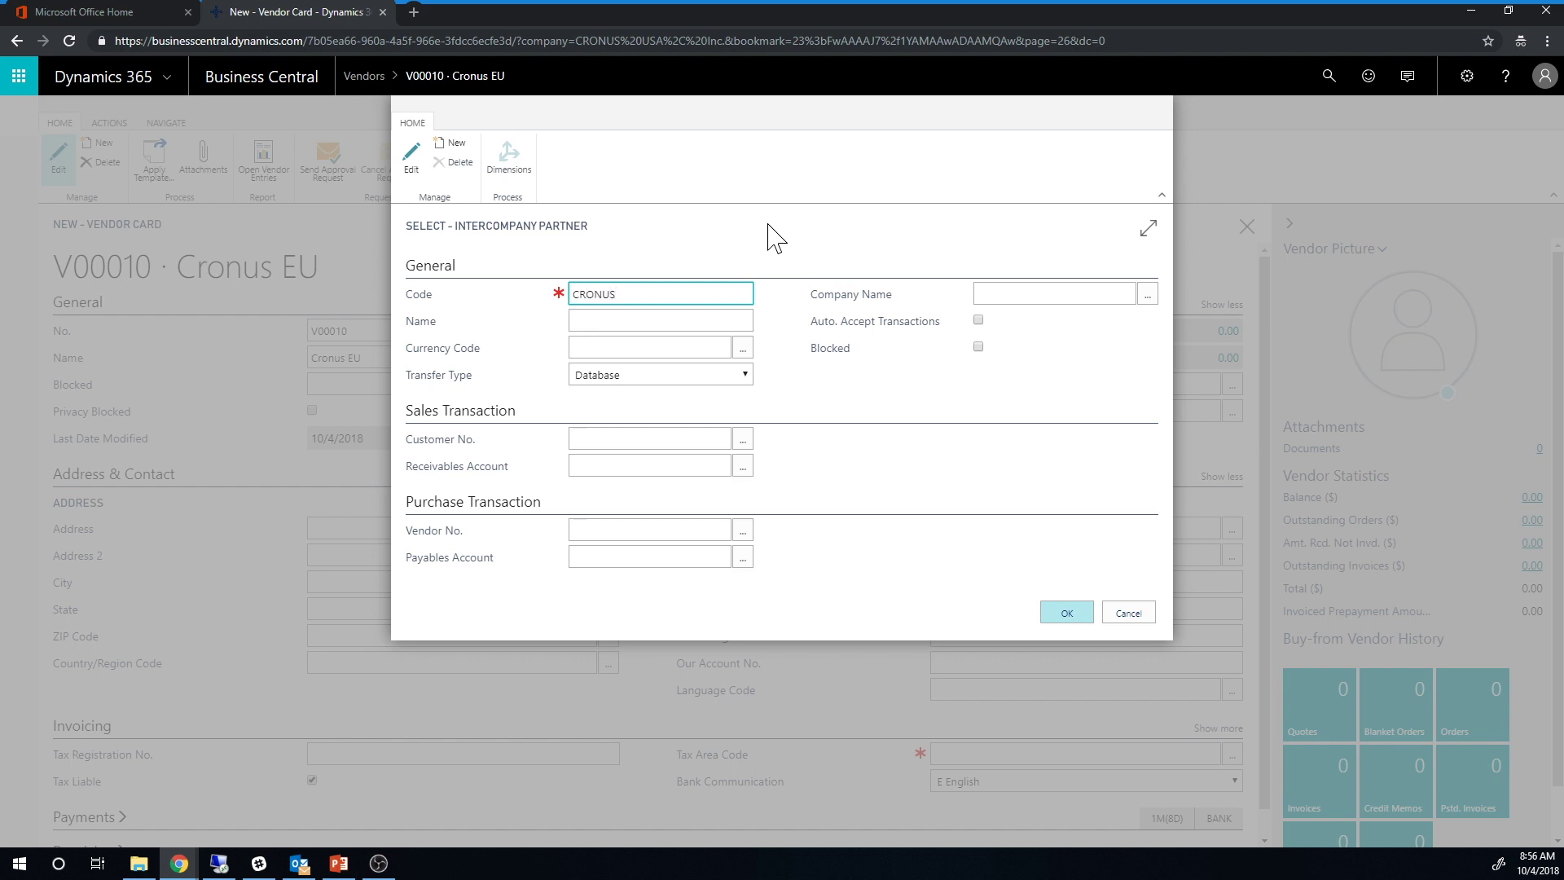
key(Tab)
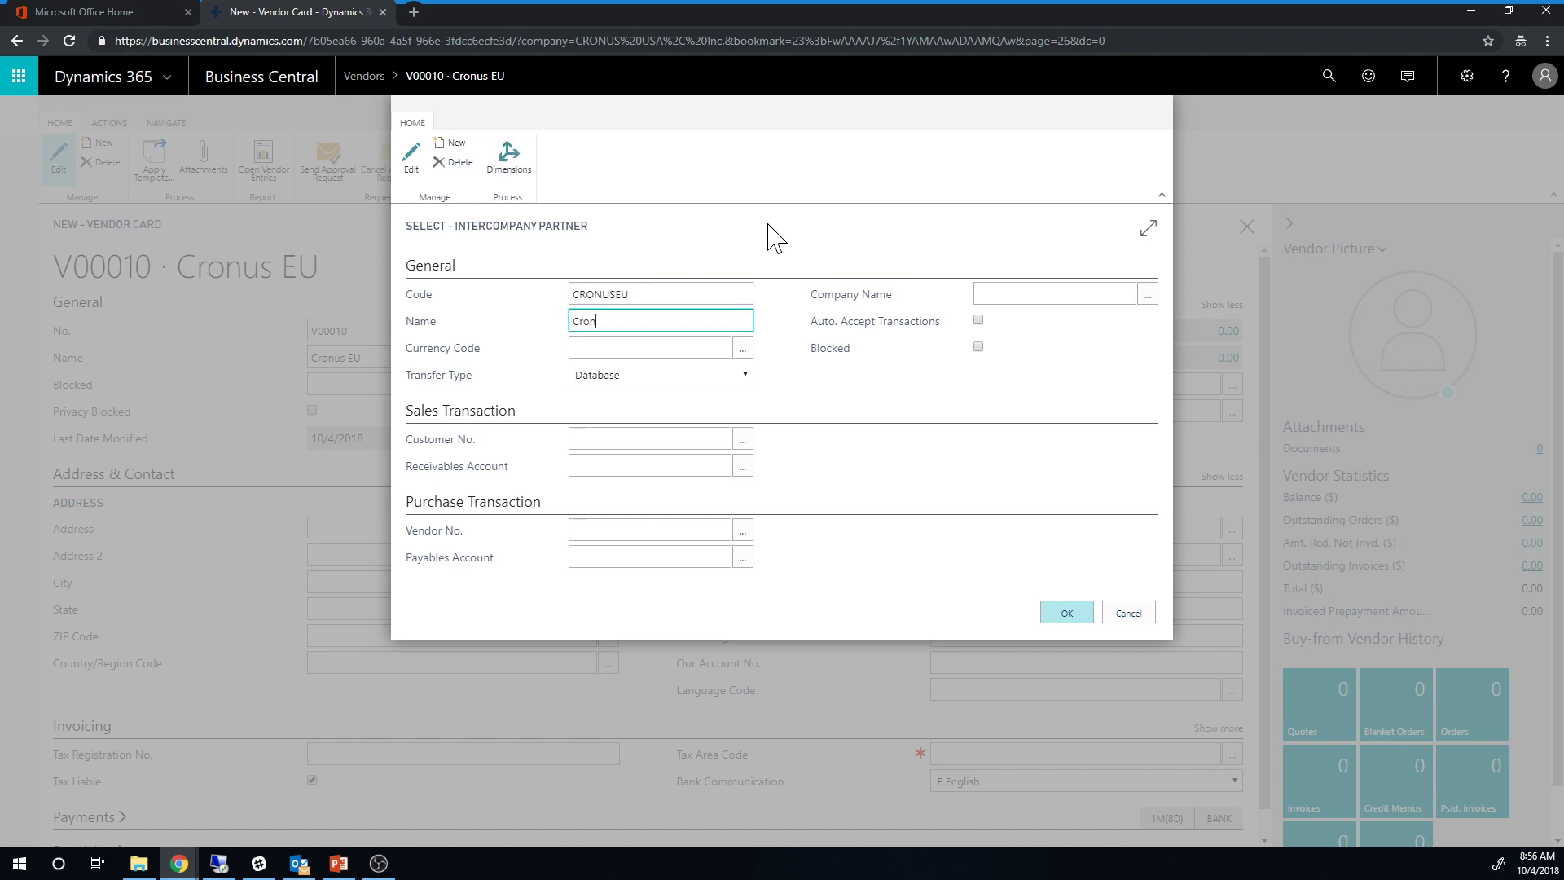
key(Tab)
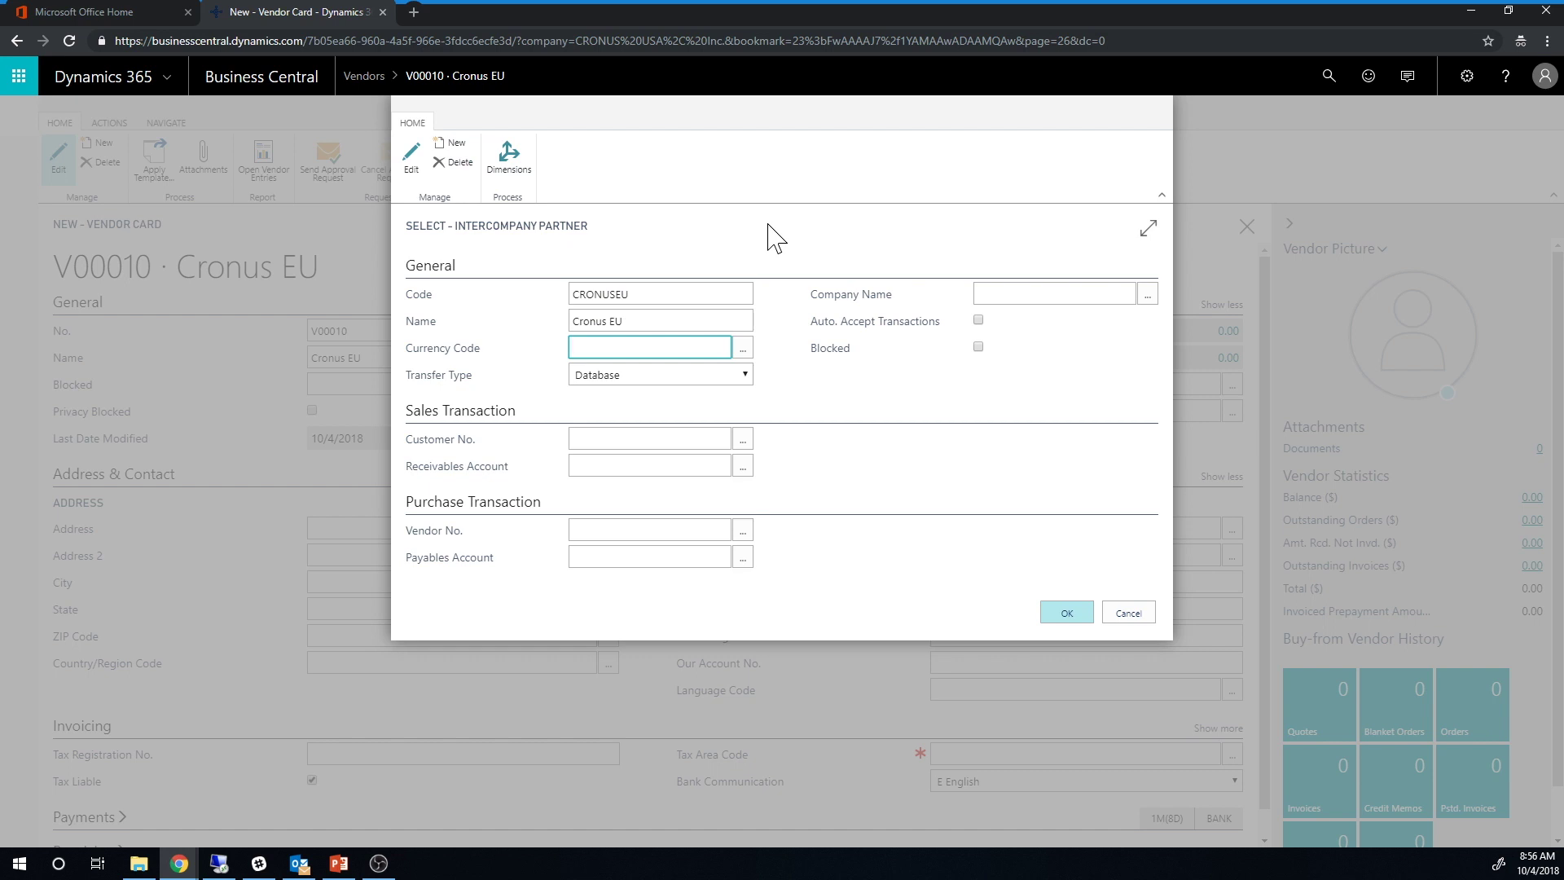
click(1148, 295)
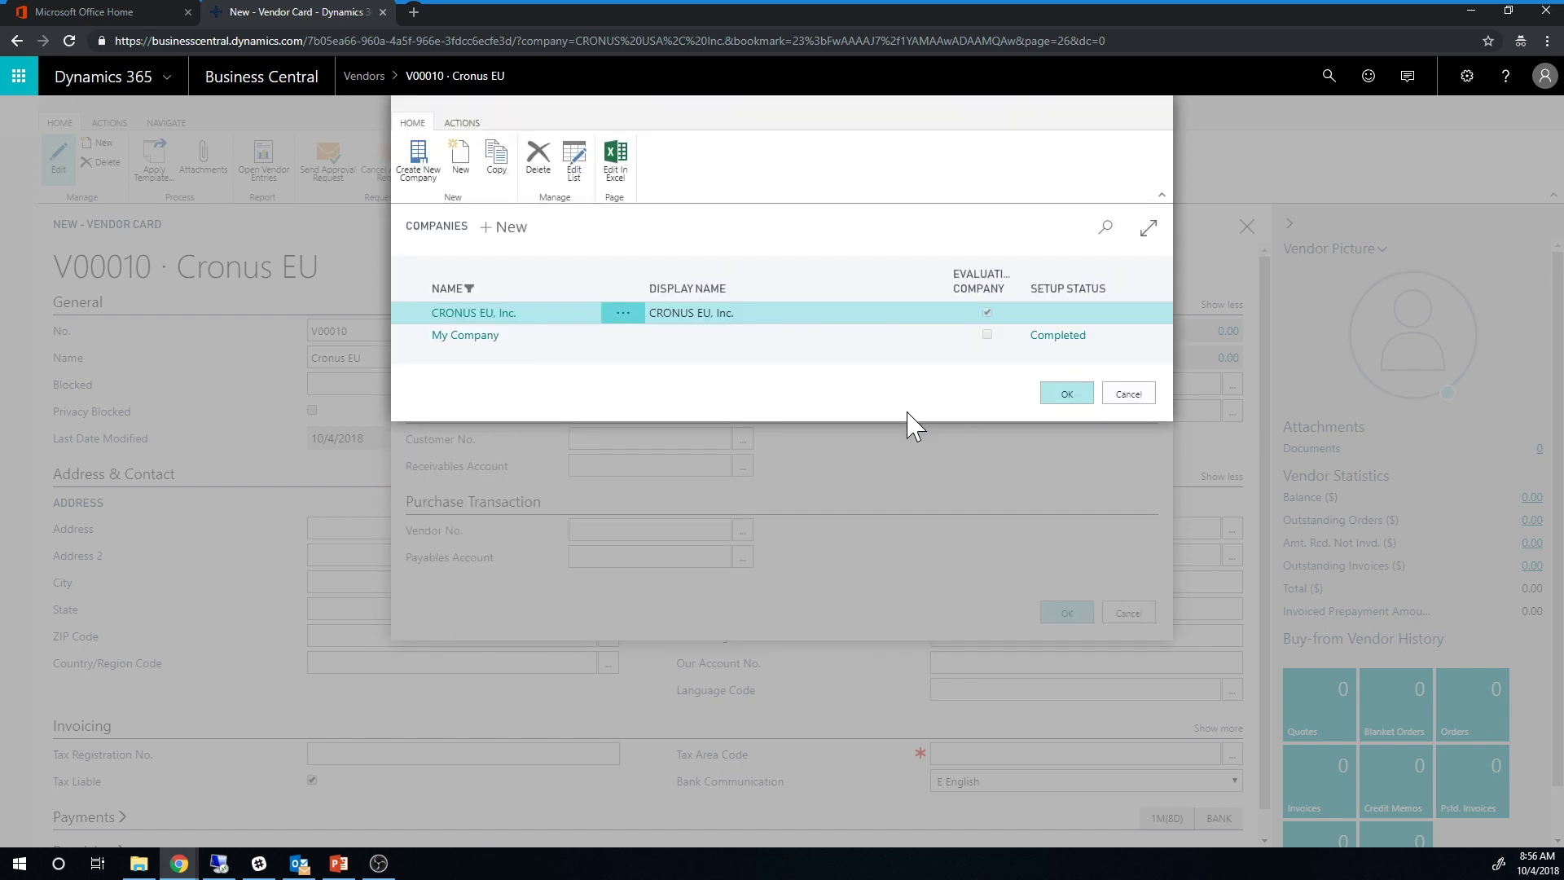
click(1072, 397)
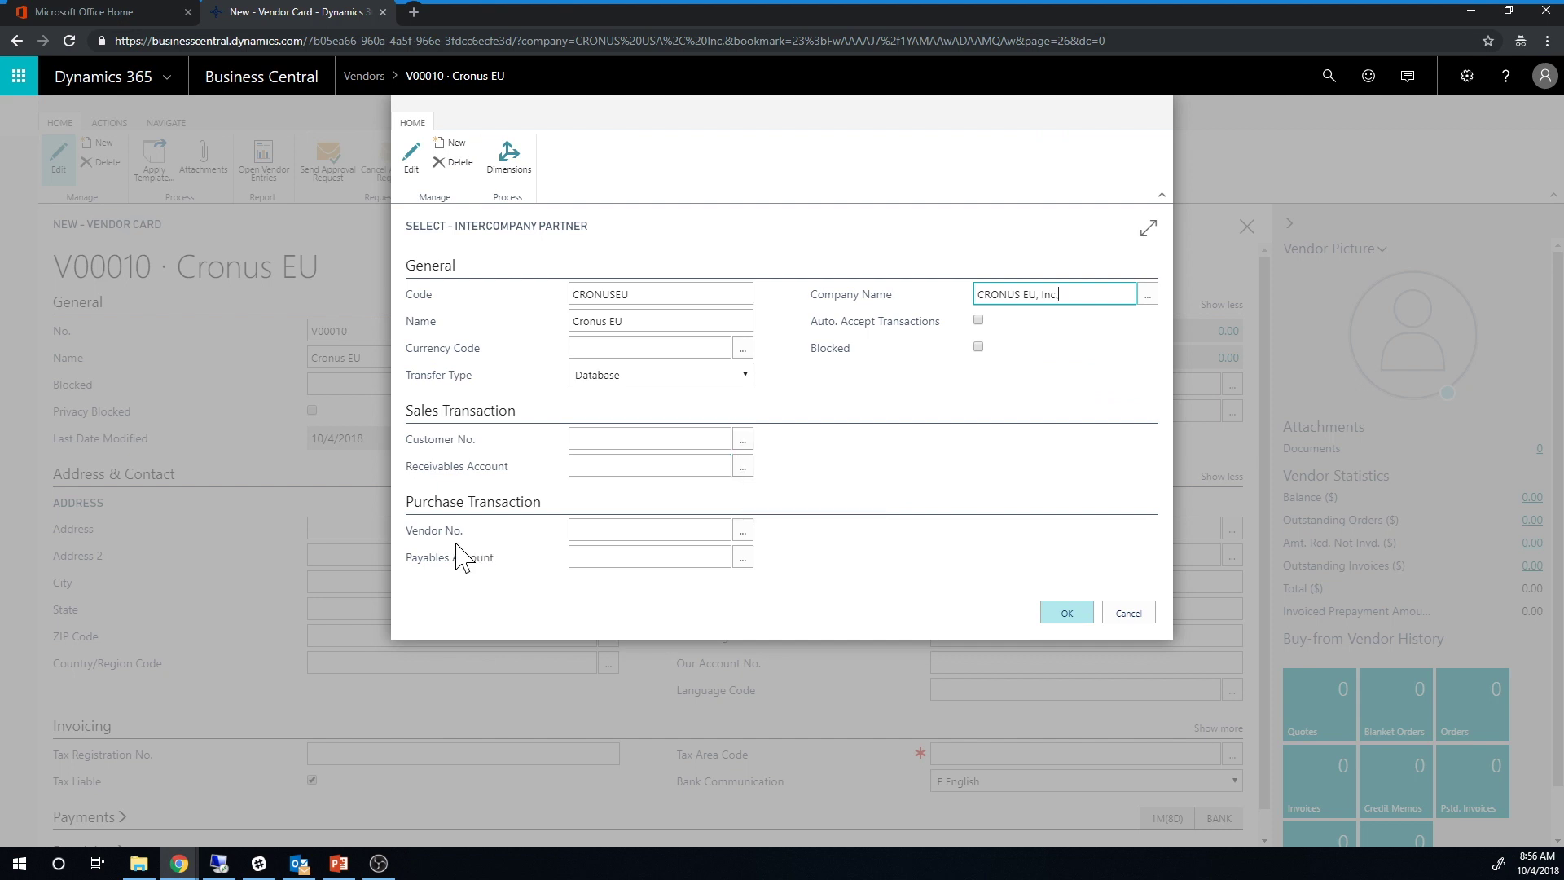
Step: Link partner CRONUSEU to vendor V00010 with payables account 20100, and assign it to the vendor
click(743, 530)
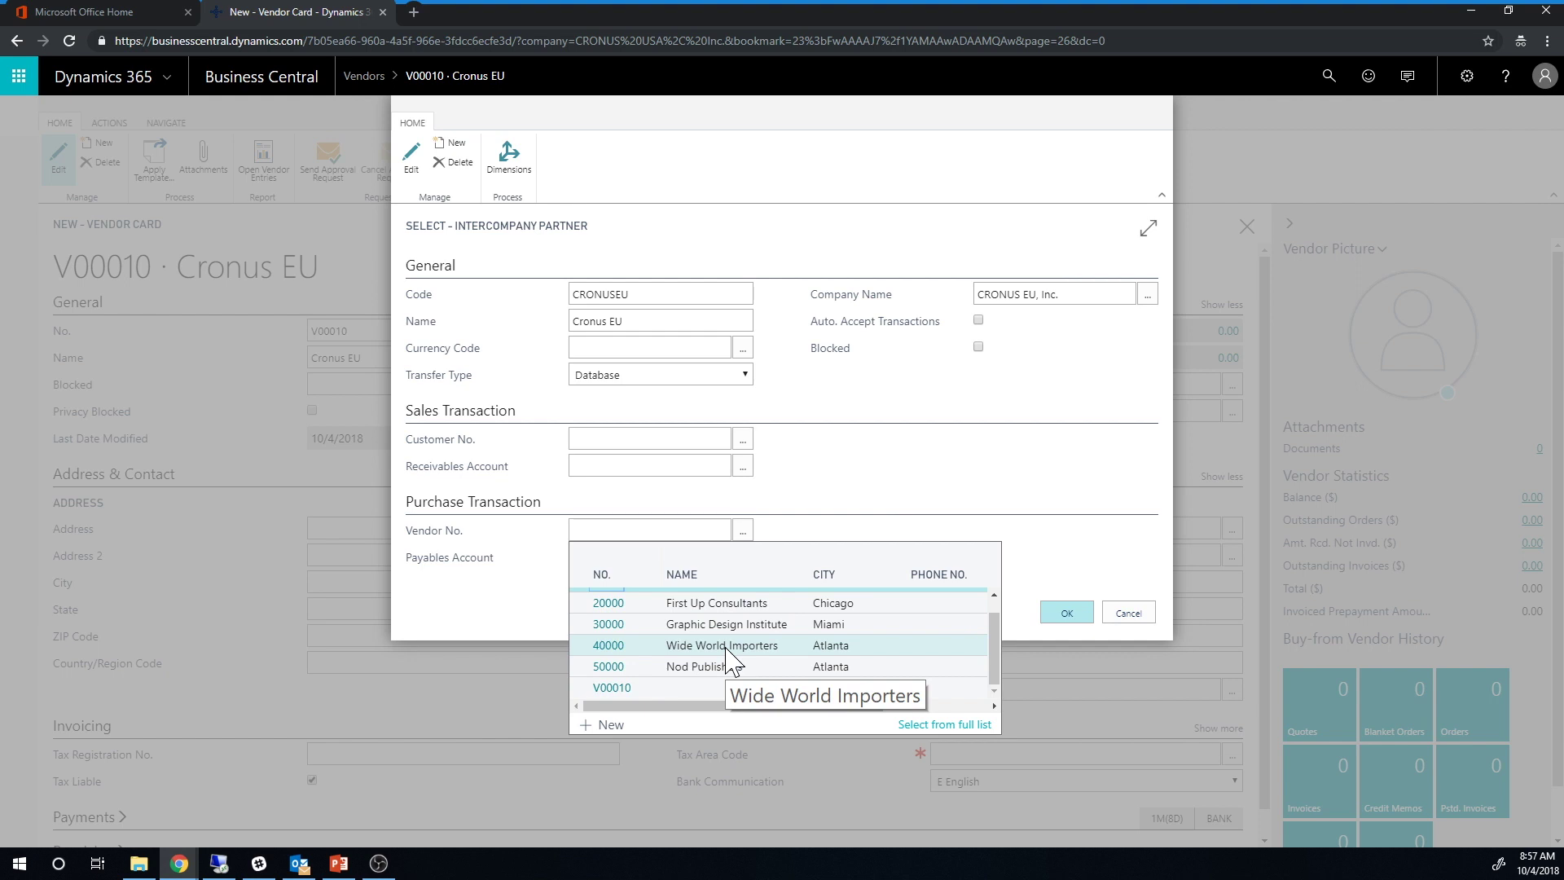
scroll(778, 672, up, 1)
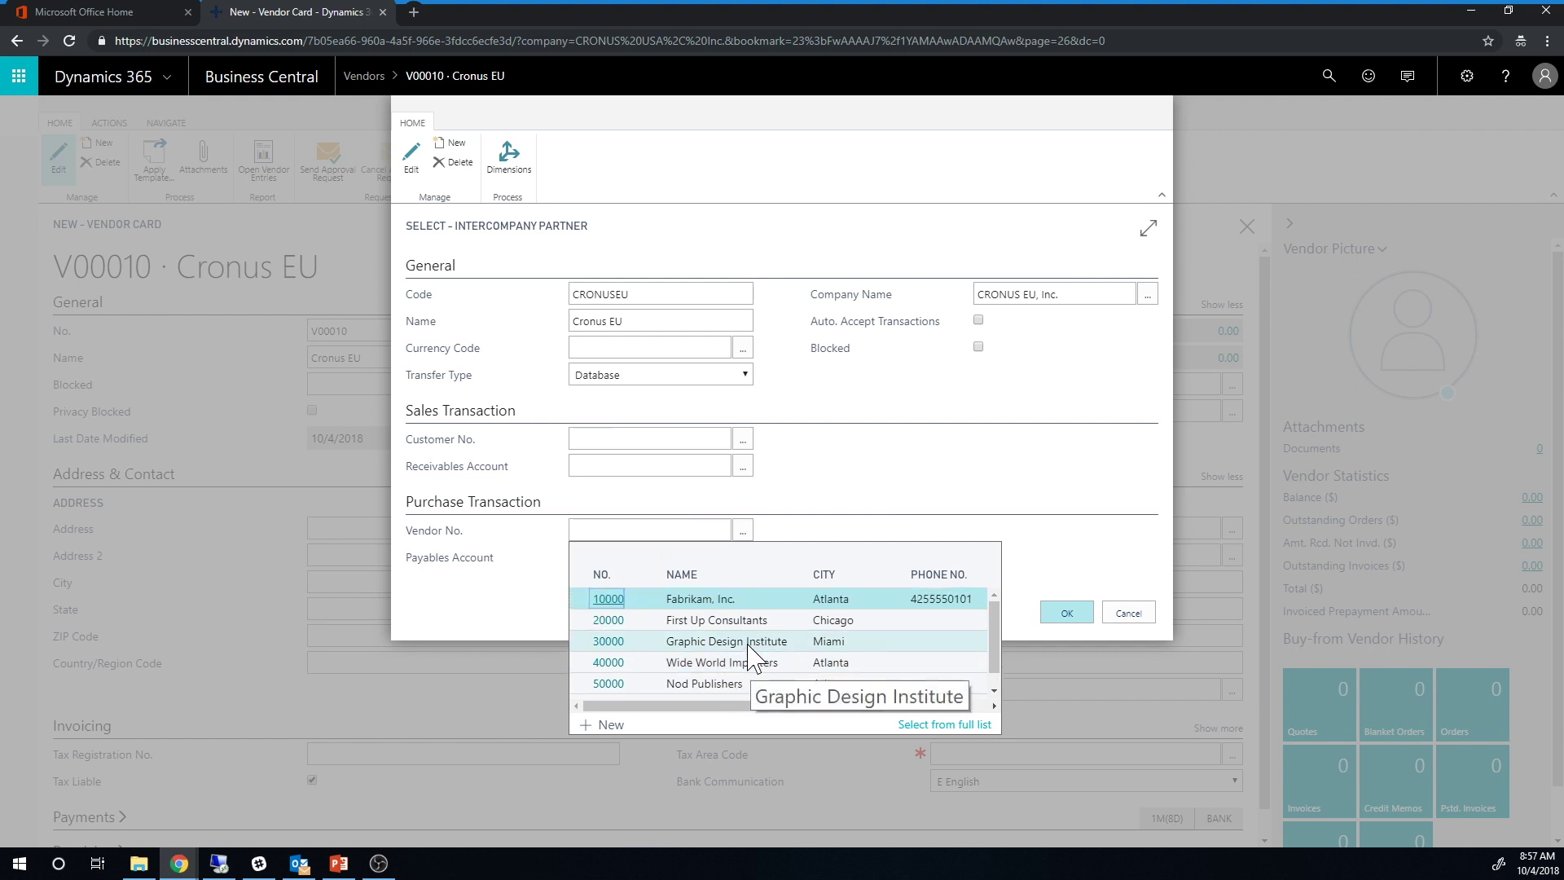
scroll(754, 663, down, 1)
click(615, 688)
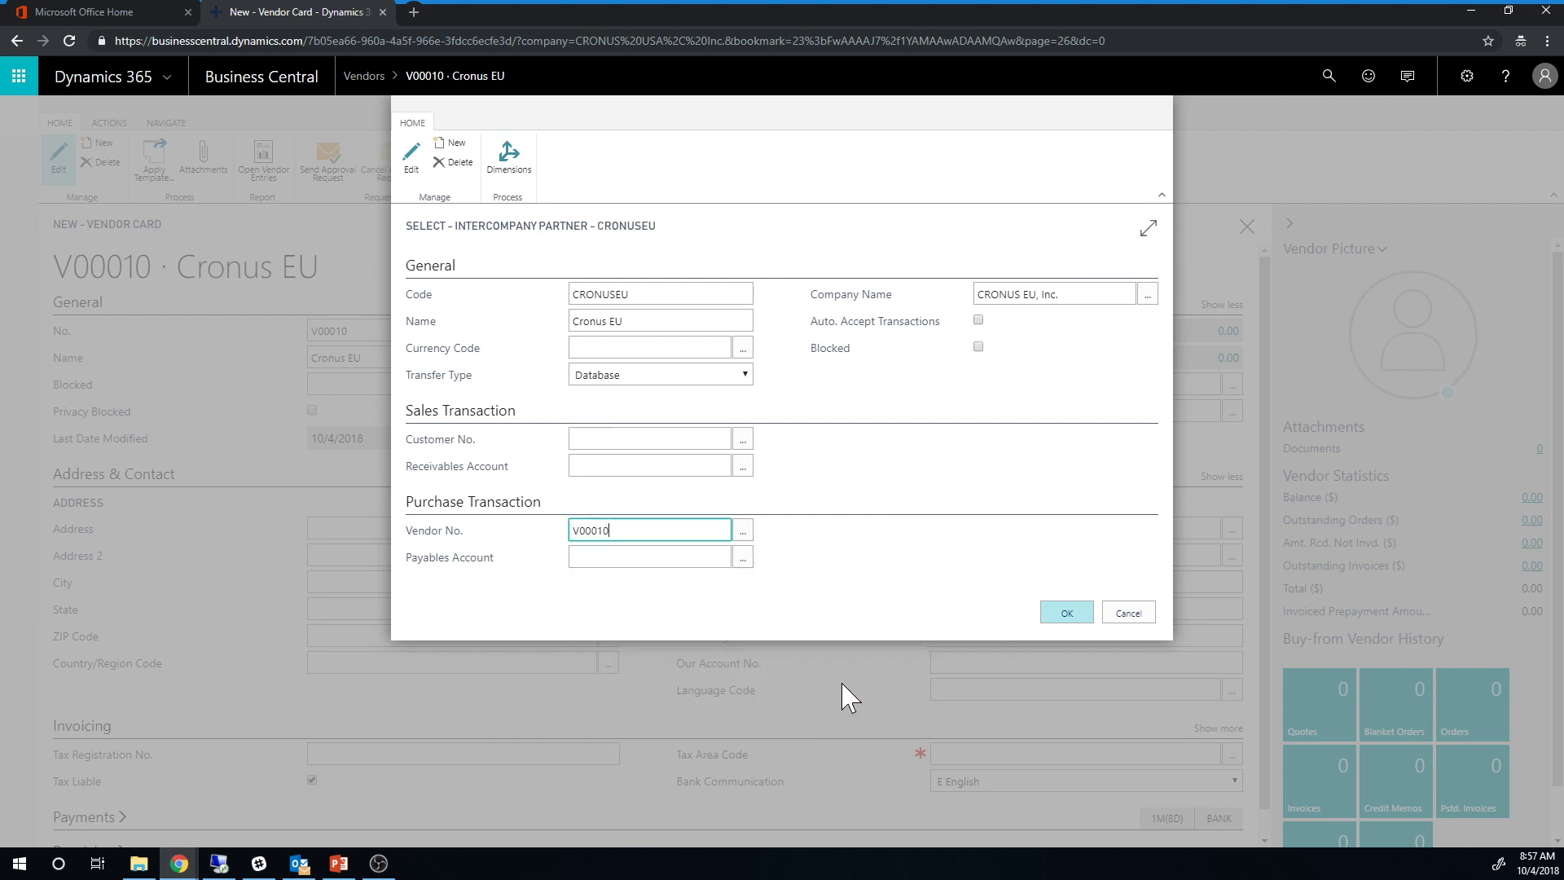
click(742, 558)
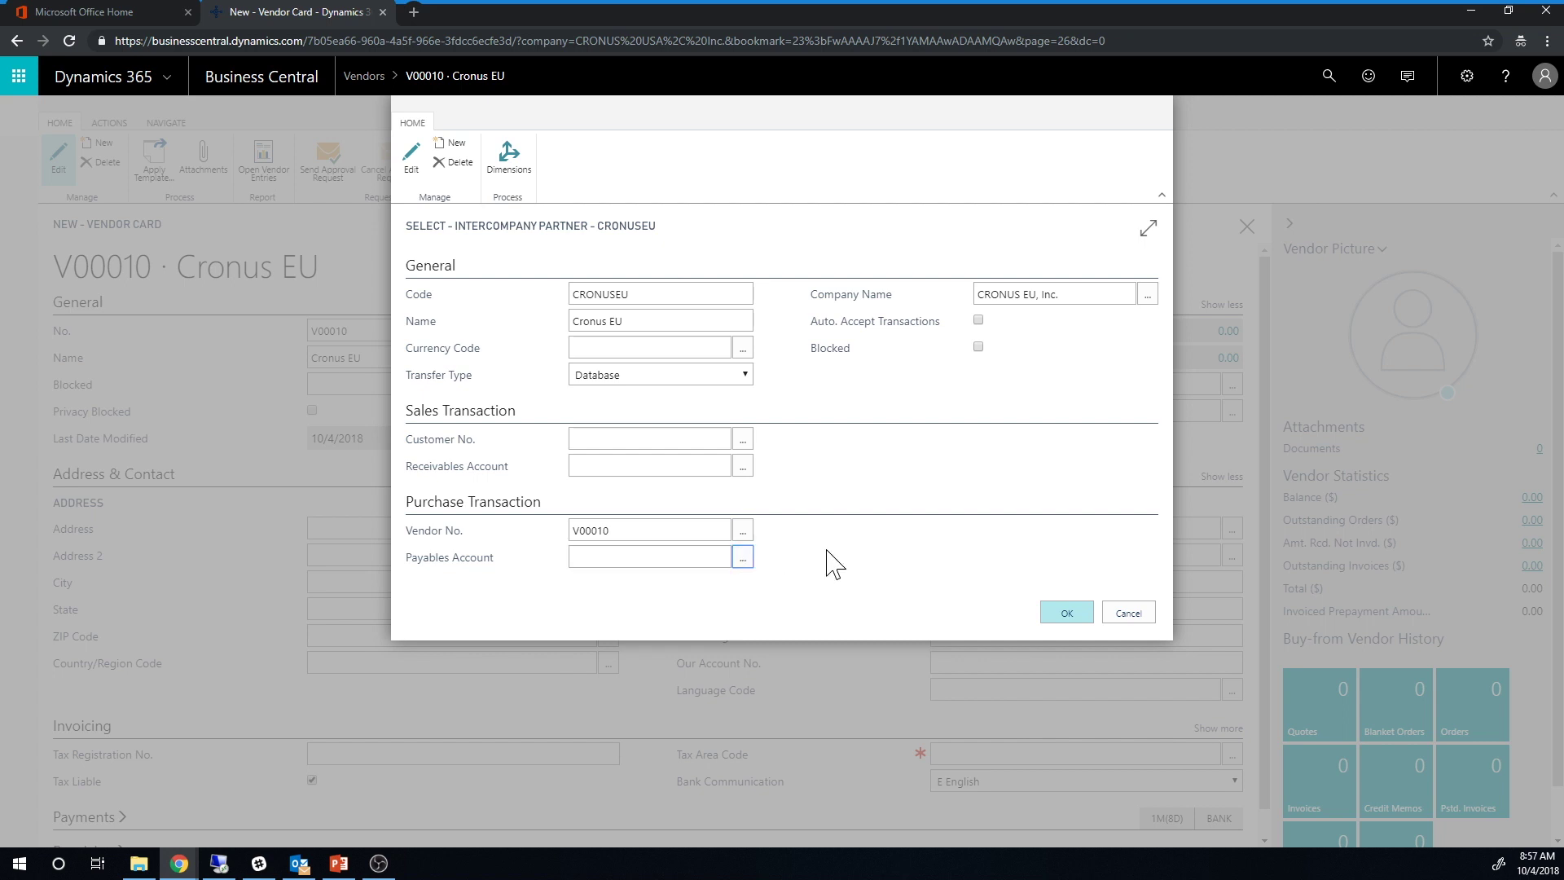
scroll(698, 677, down, 6)
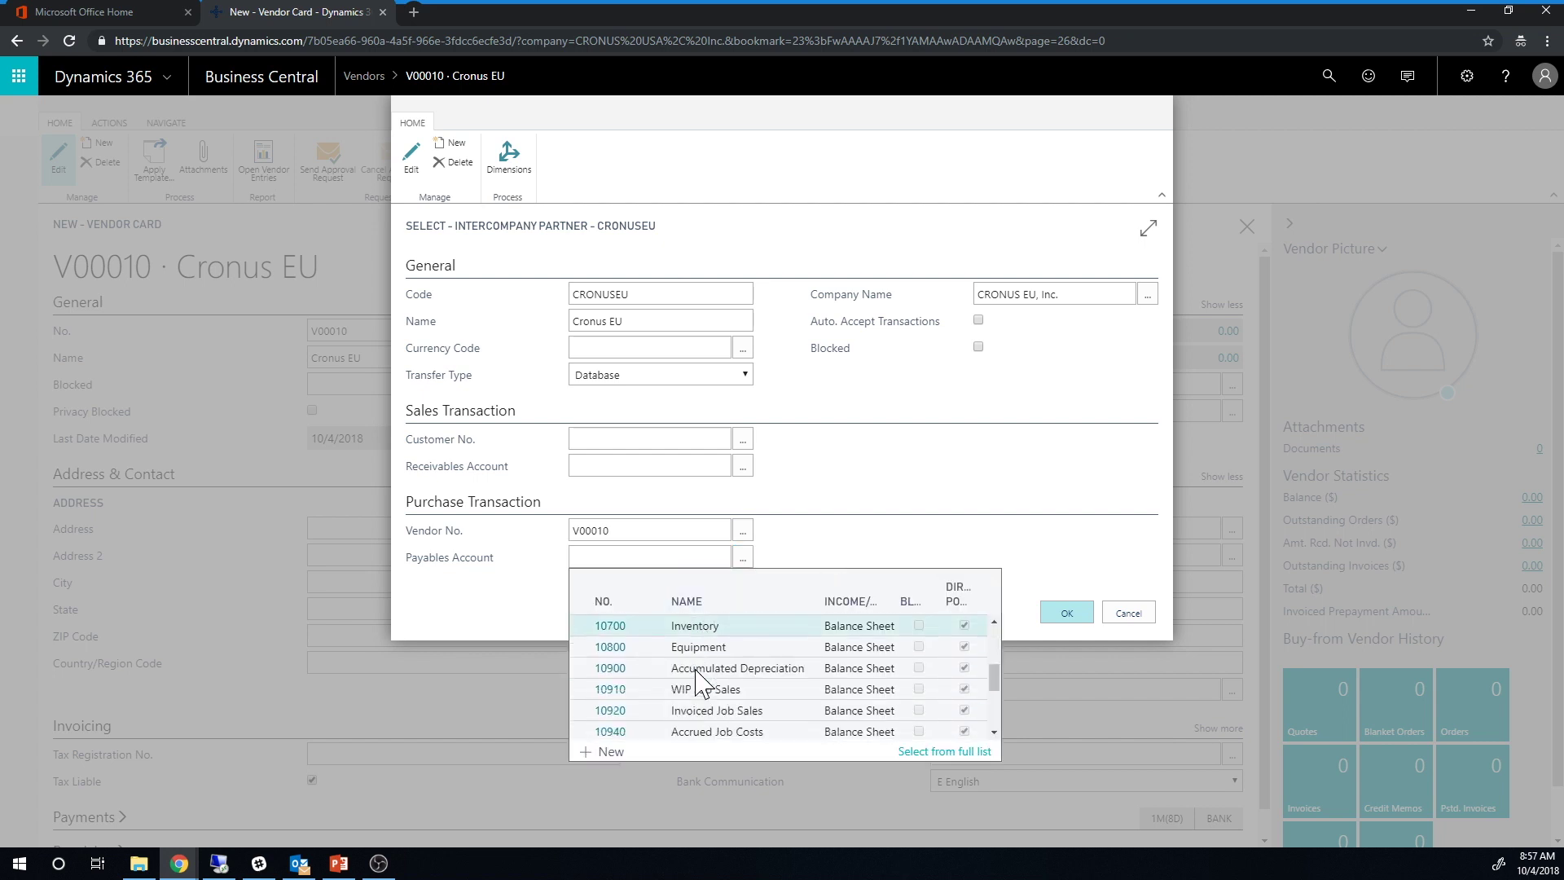
scroll(698, 678, down, 3)
scroll(698, 677, up, 3)
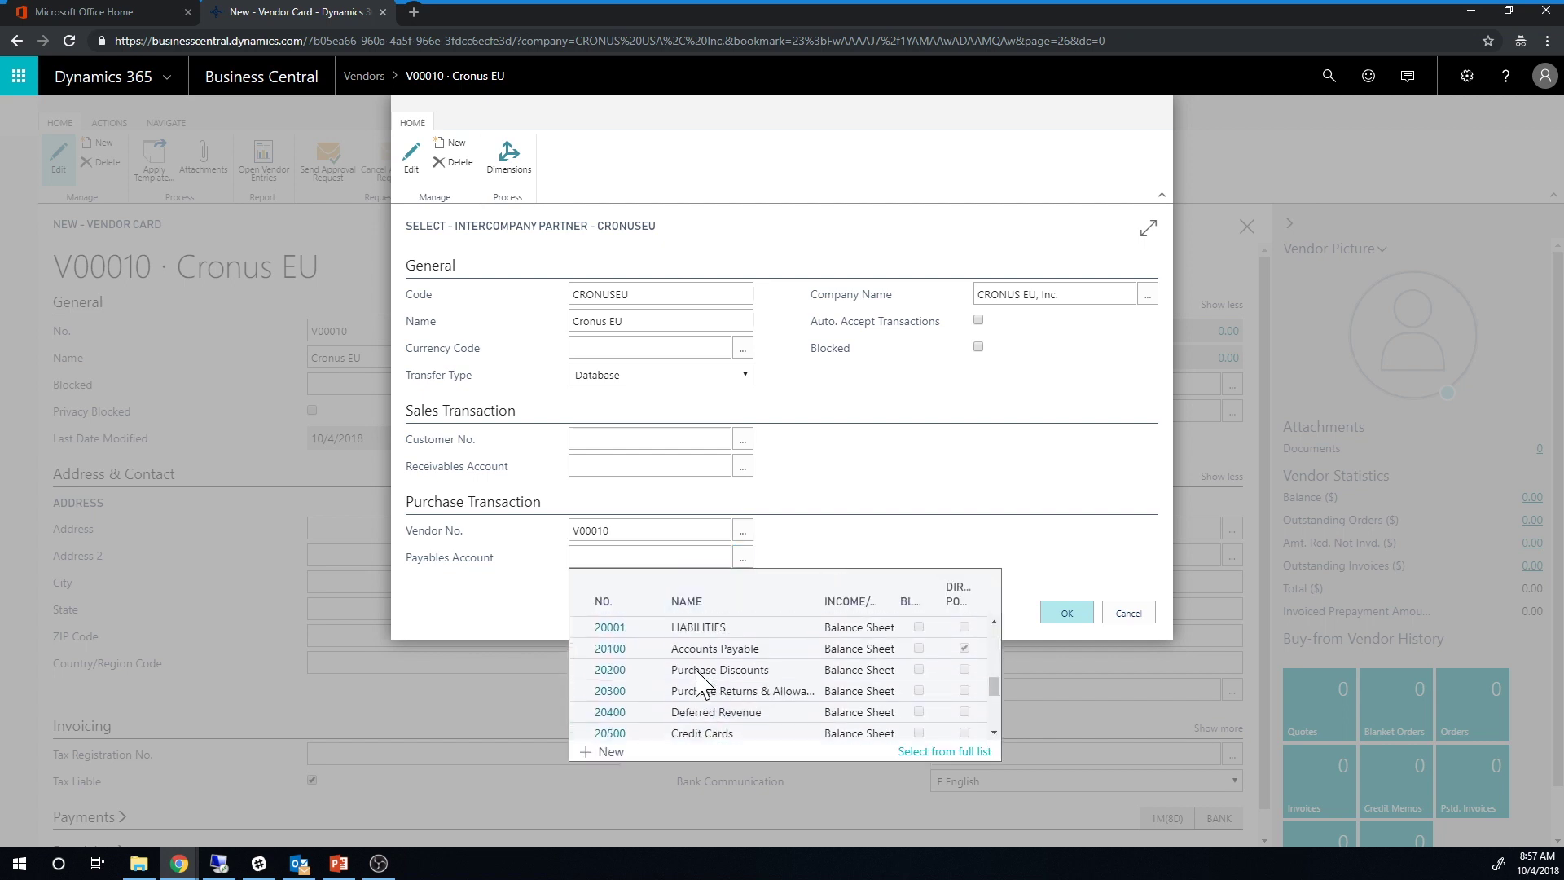
click(635, 662)
click(1055, 624)
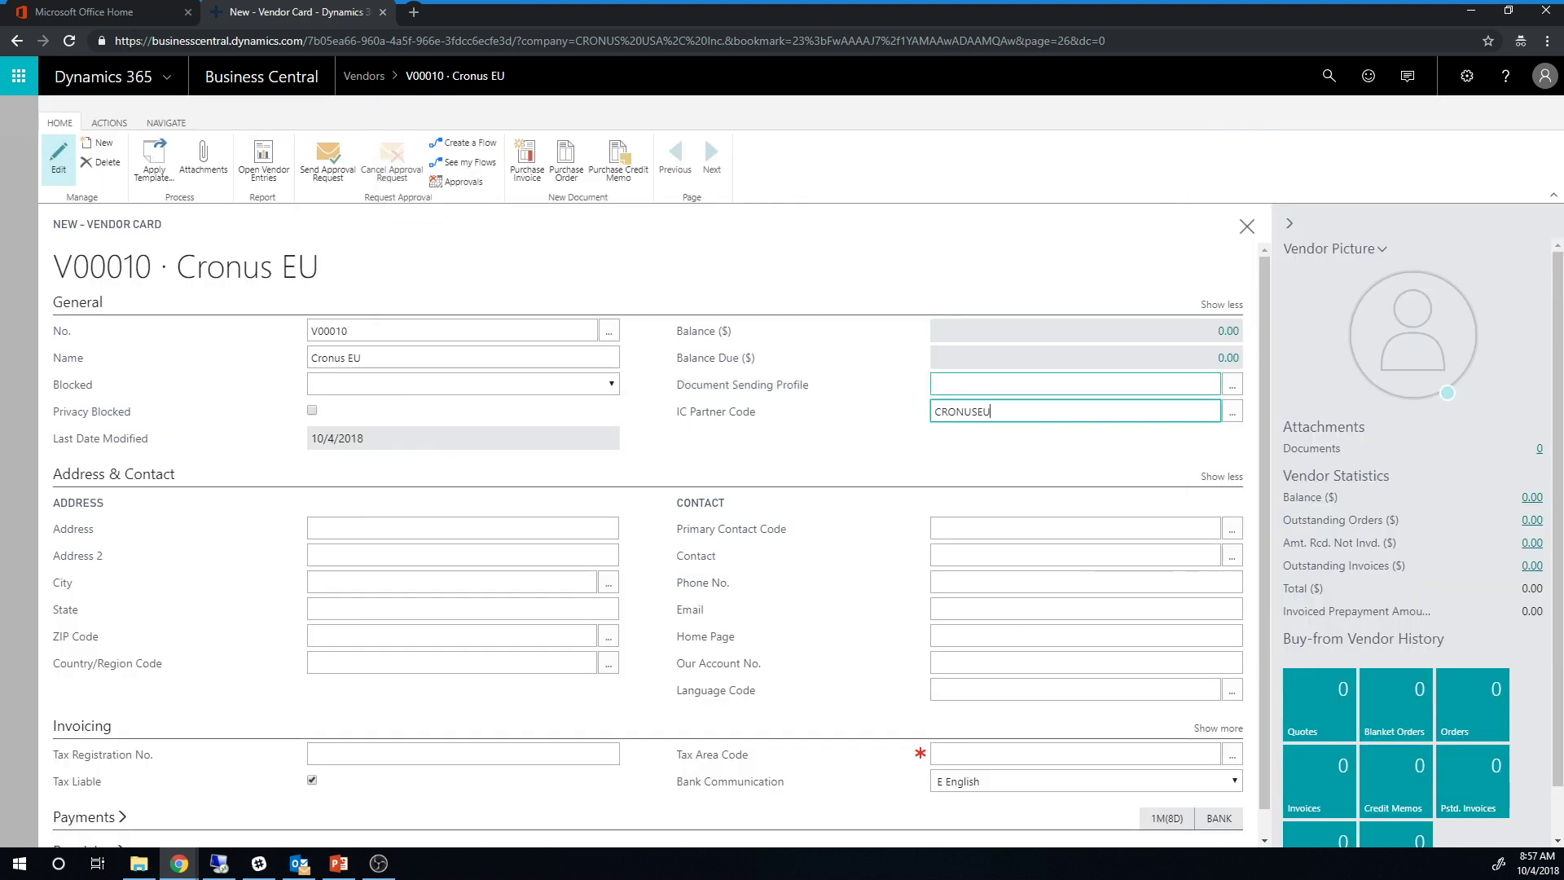
key(shift+Tab)
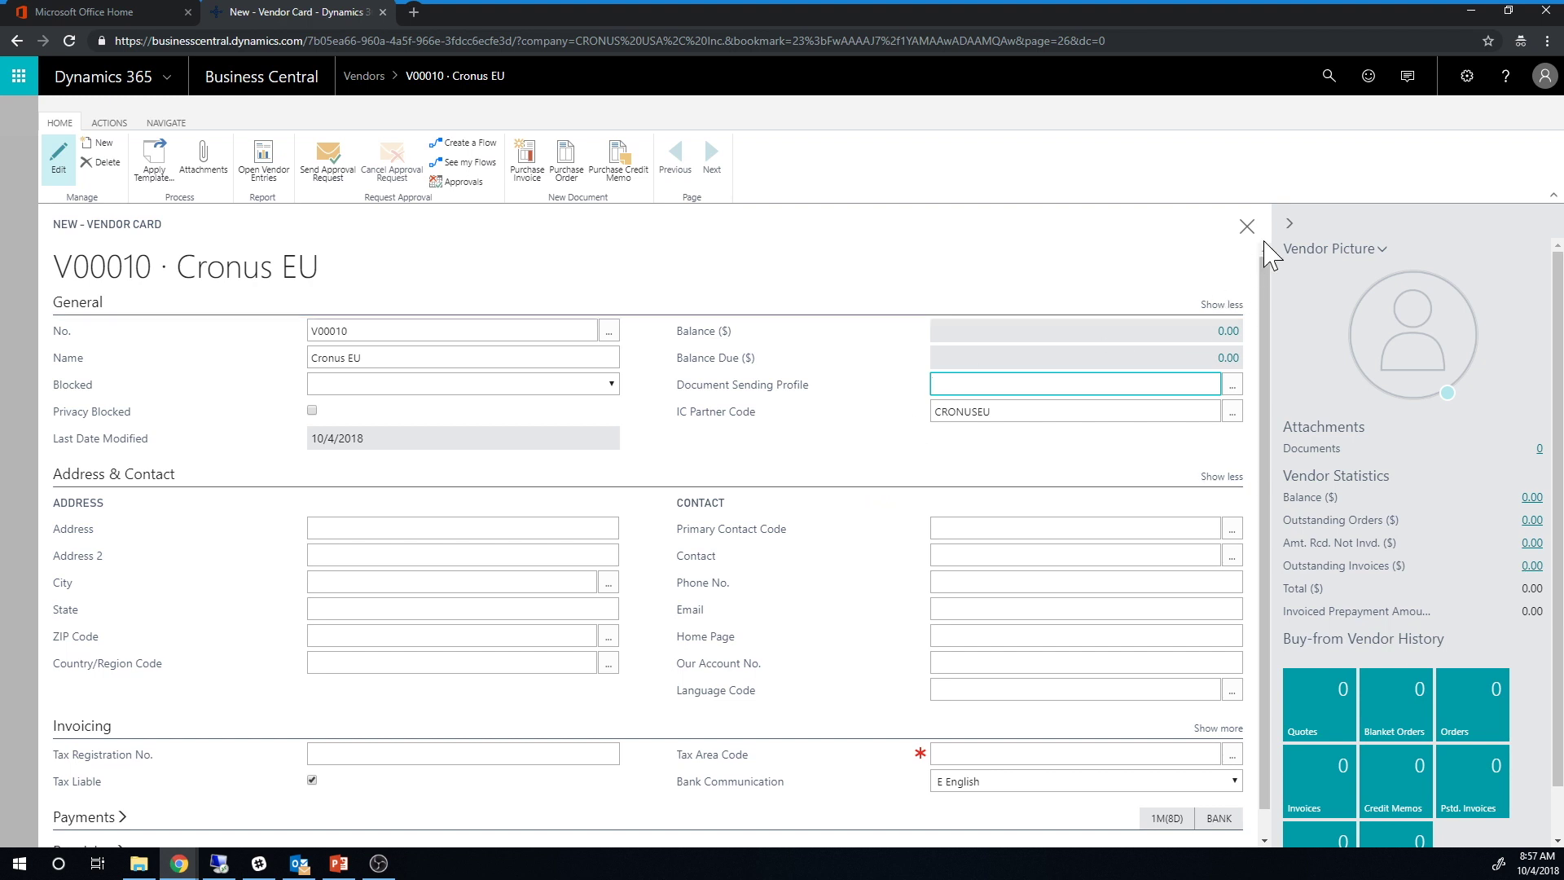
Step: Close vendor card V00010 and revert the change flagged by the old-version error
click(1247, 226)
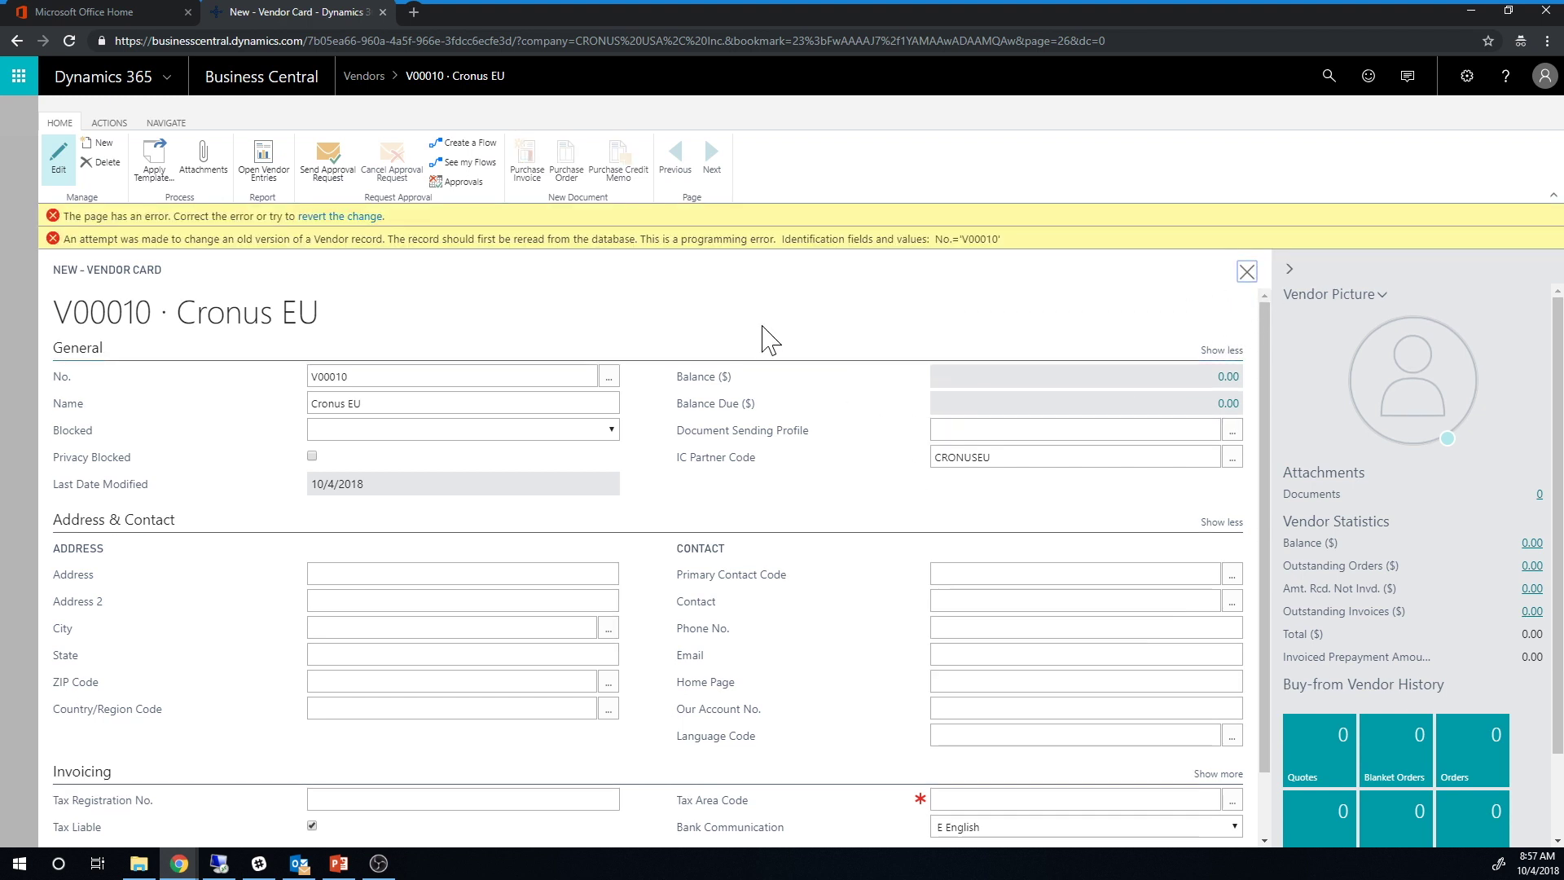
click(367, 216)
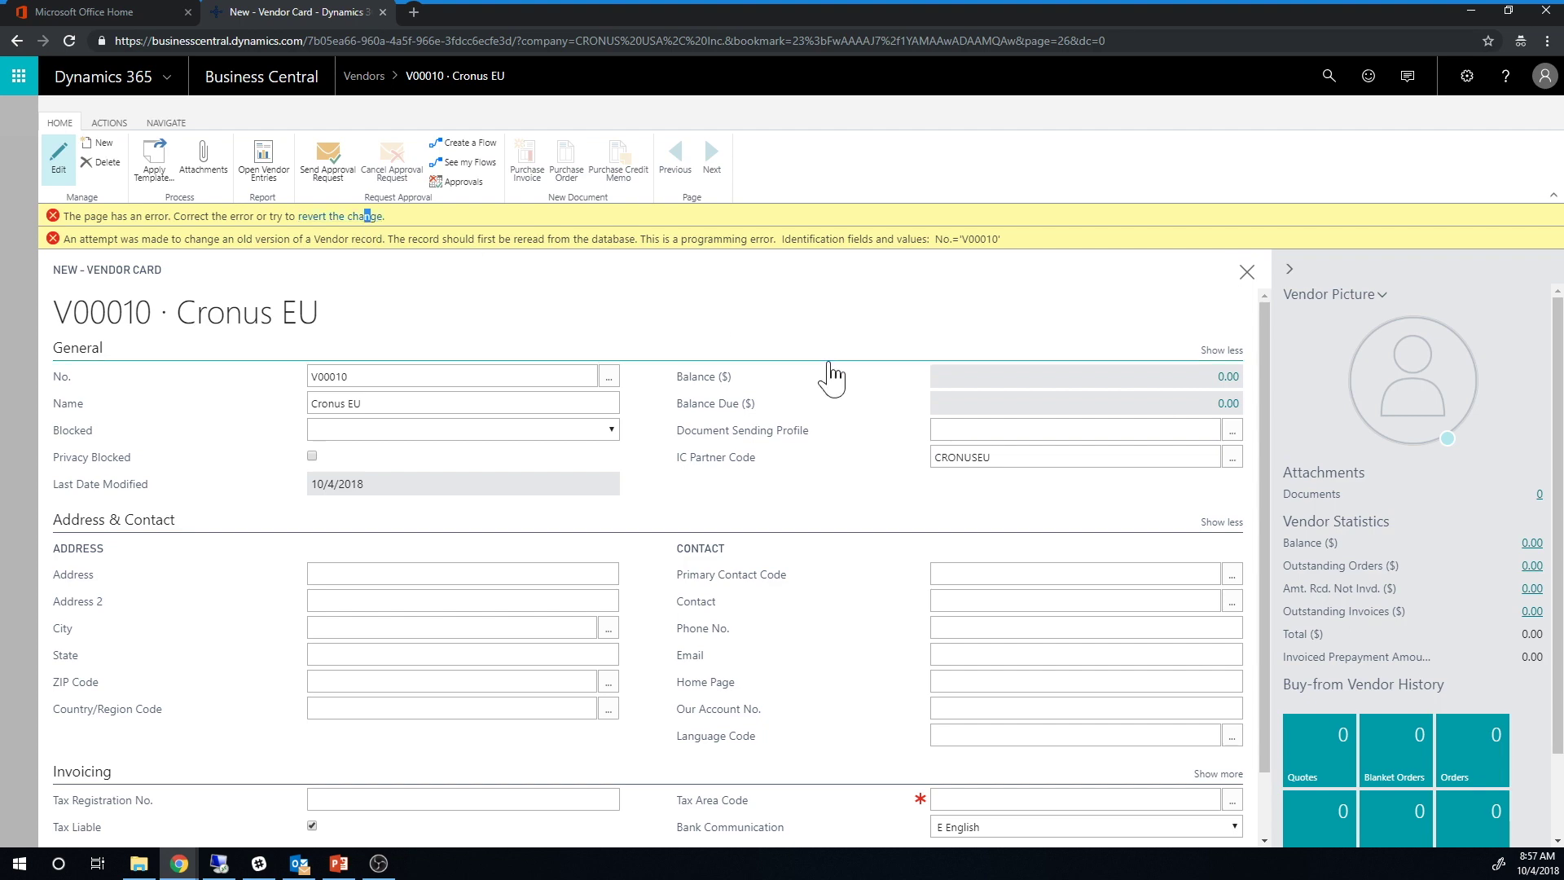